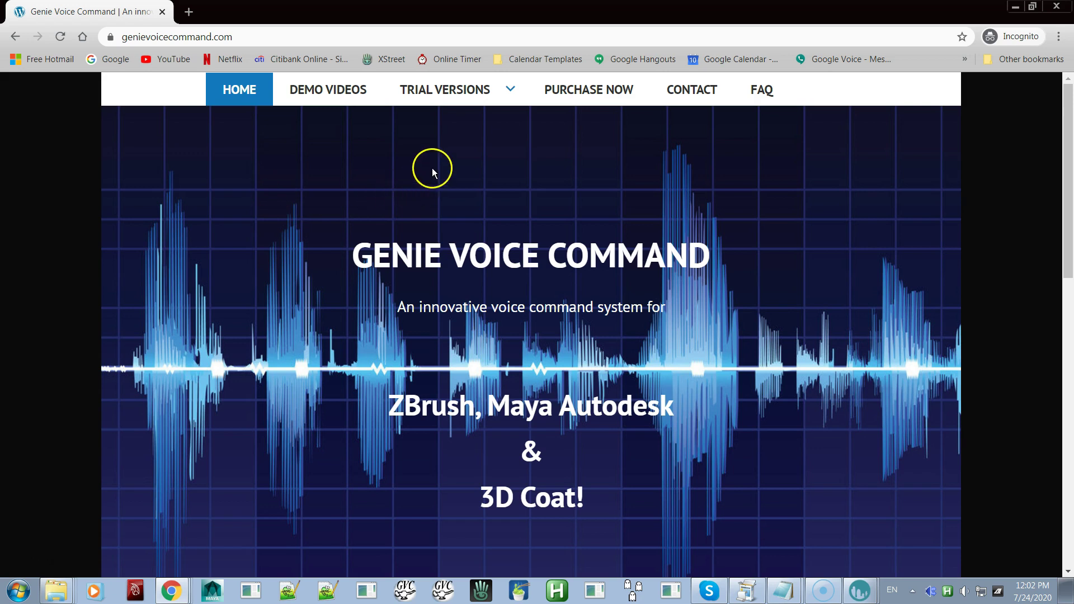
Step: Open the 3D Coat trial versions page and find the 3D Coat 4.9 Trial Version of Genie Voice Command download
mouse_move(476, 95)
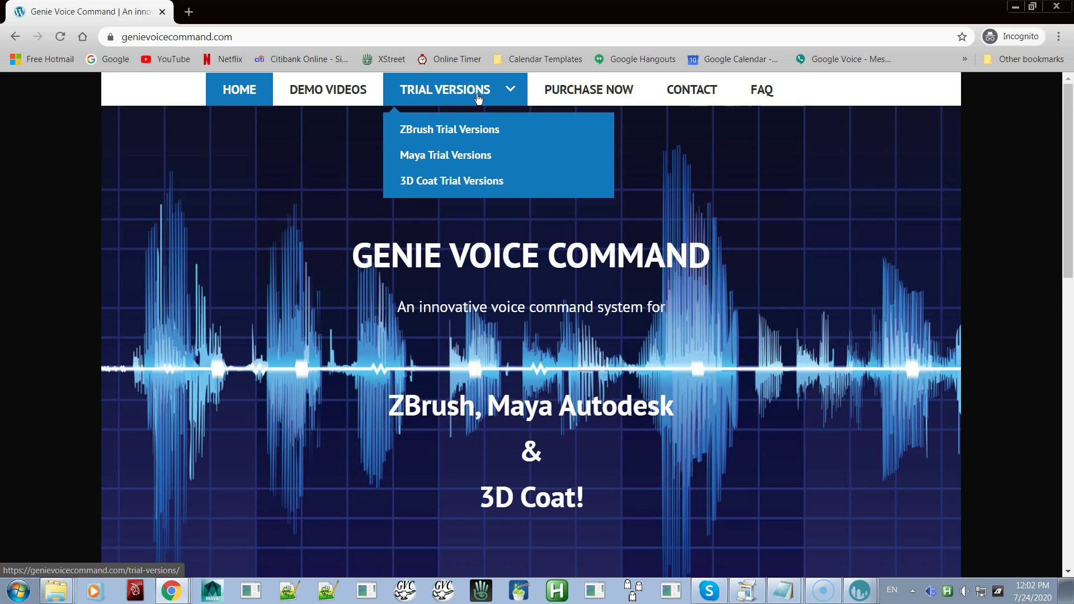
left_click(453, 182)
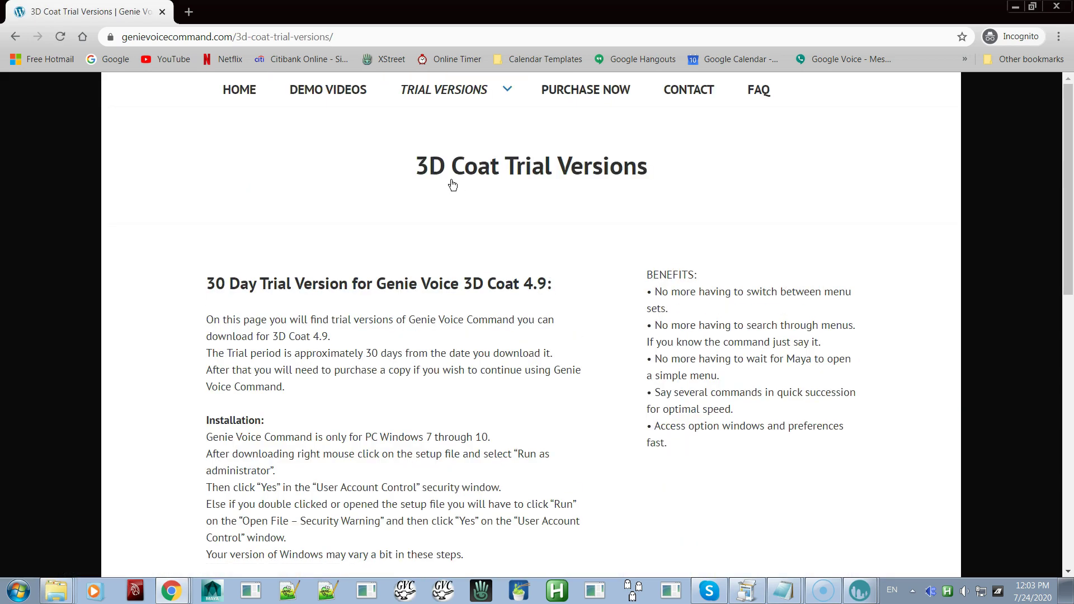
scroll(451, 181, "down", 3)
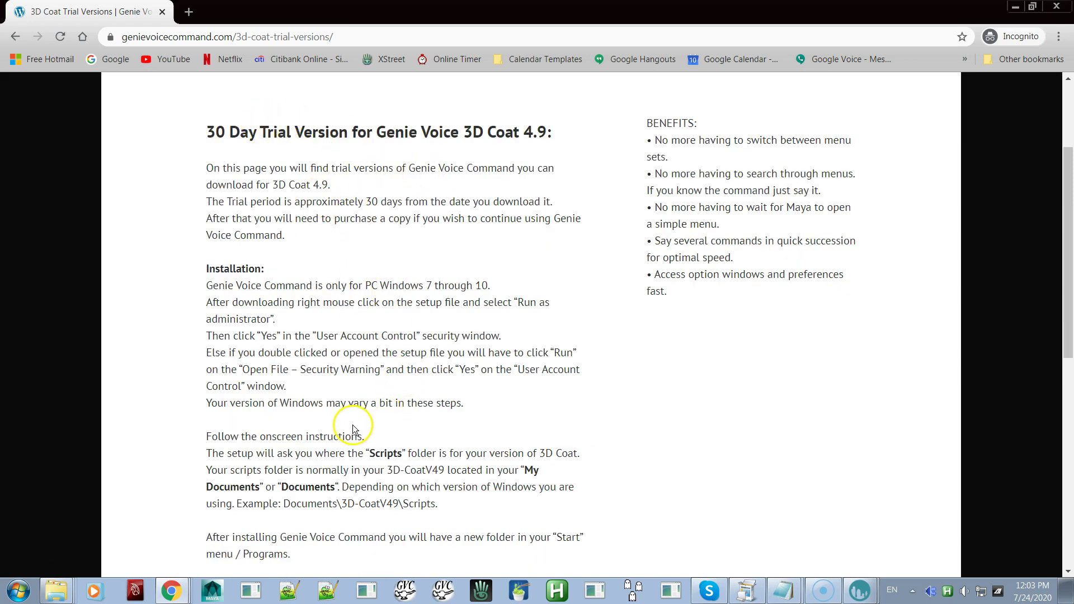
scroll(432, 306, "down", 1)
scroll(433, 305, "down", 1)
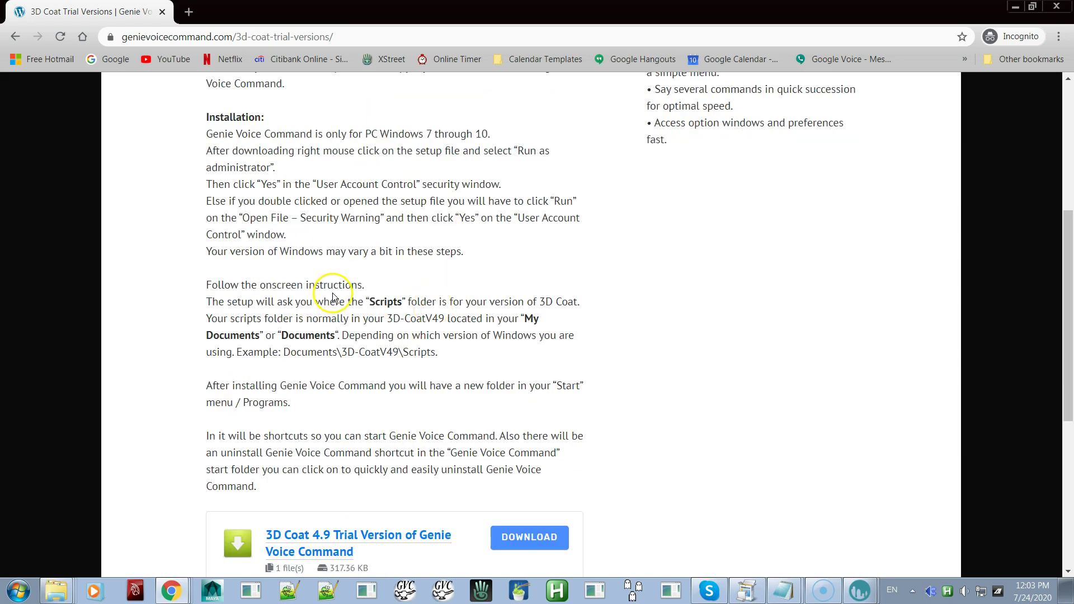
scroll(409, 396, "down", 1)
scroll(408, 396, "down", 2)
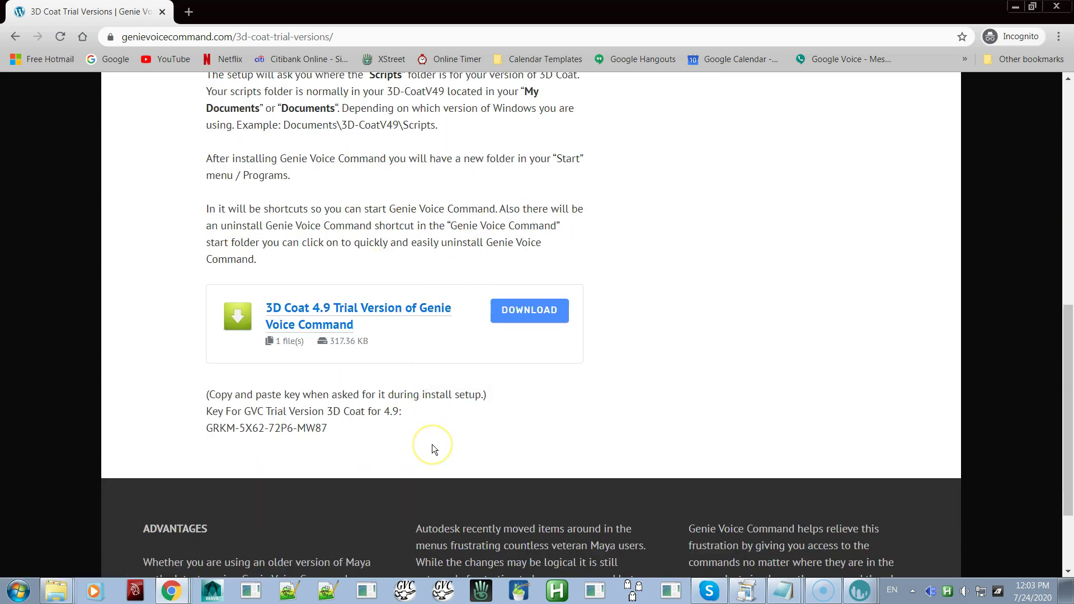
Step: Download the 3D Coat 4.9 trial version, agreeing to the trial license, and dismiss the download dialog
left_click(536, 317)
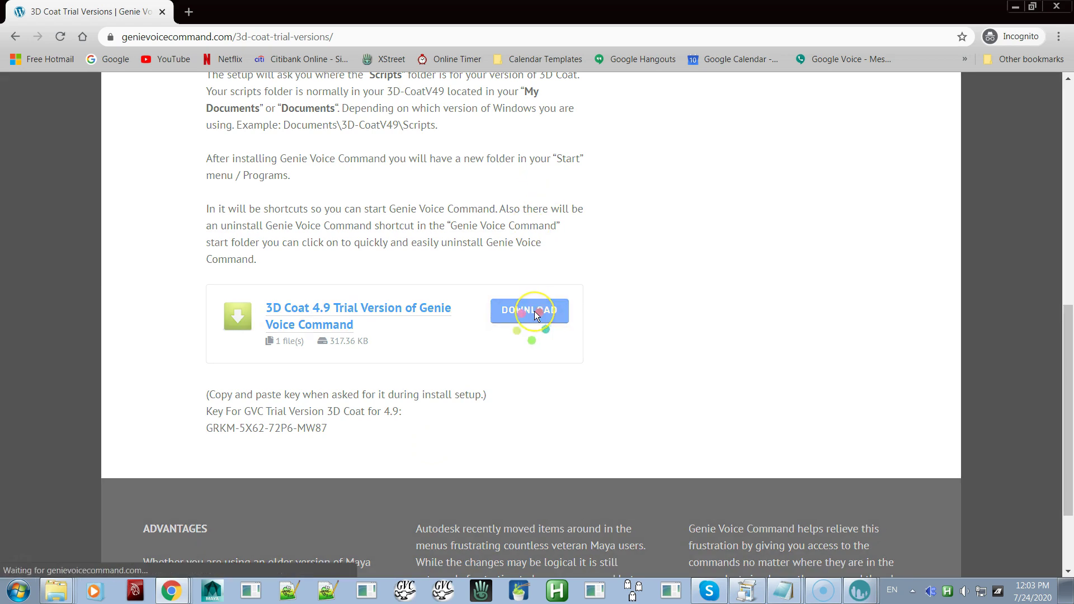
left_click(534, 312)
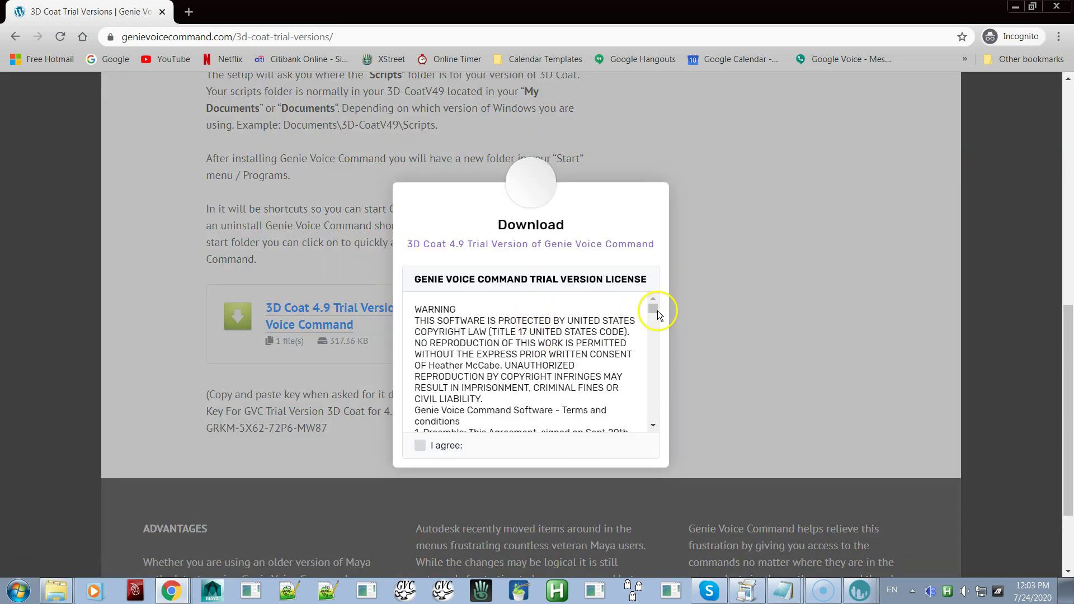
left_click_drag(651, 310, 652, 429)
left_click(419, 446)
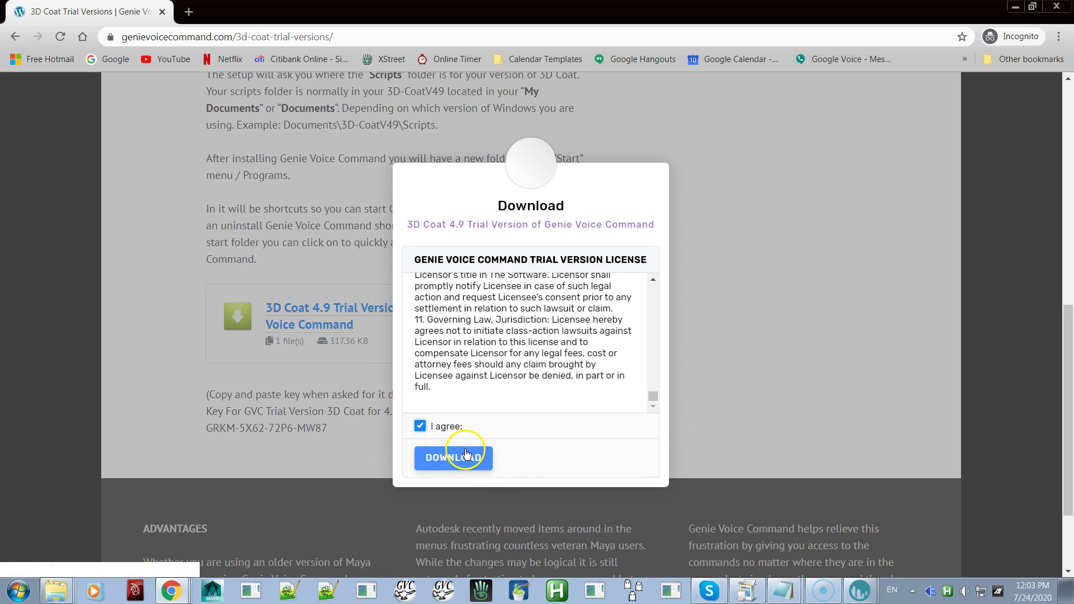
left_click(460, 459)
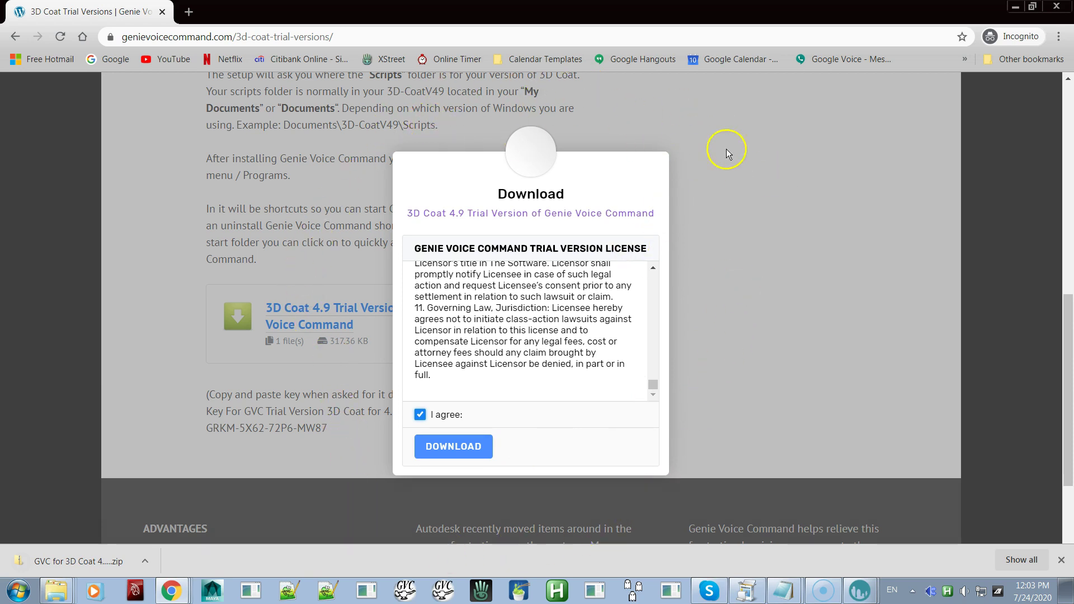
left_click(752, 267)
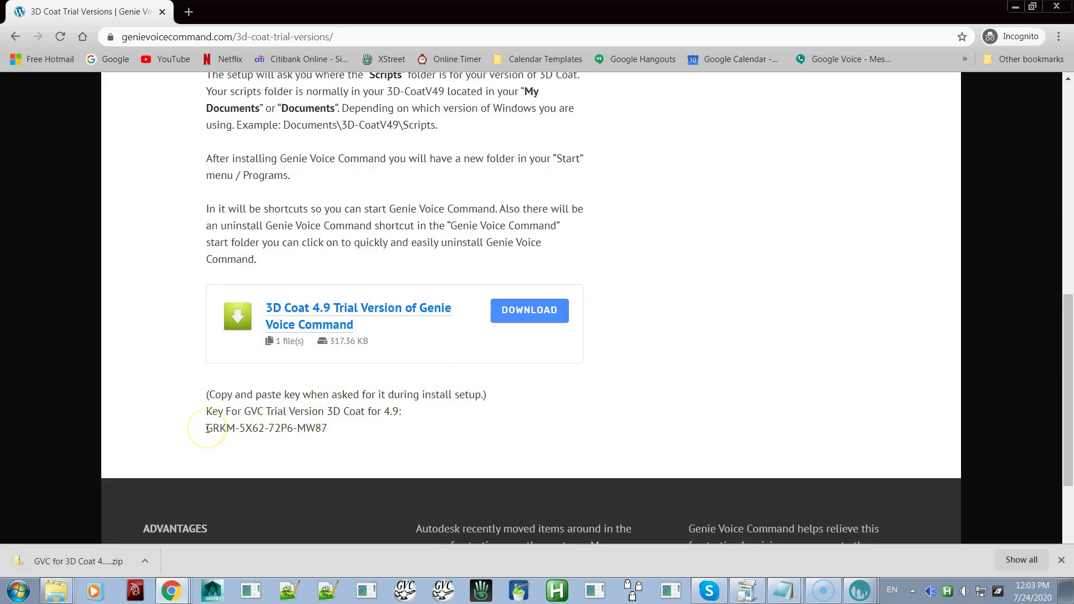
Step: Copy the trial key for 3D Coat 4.9 from the page and switch to the Downloads folder in Windows Explorer
left_click_drag(208, 429, 327, 447)
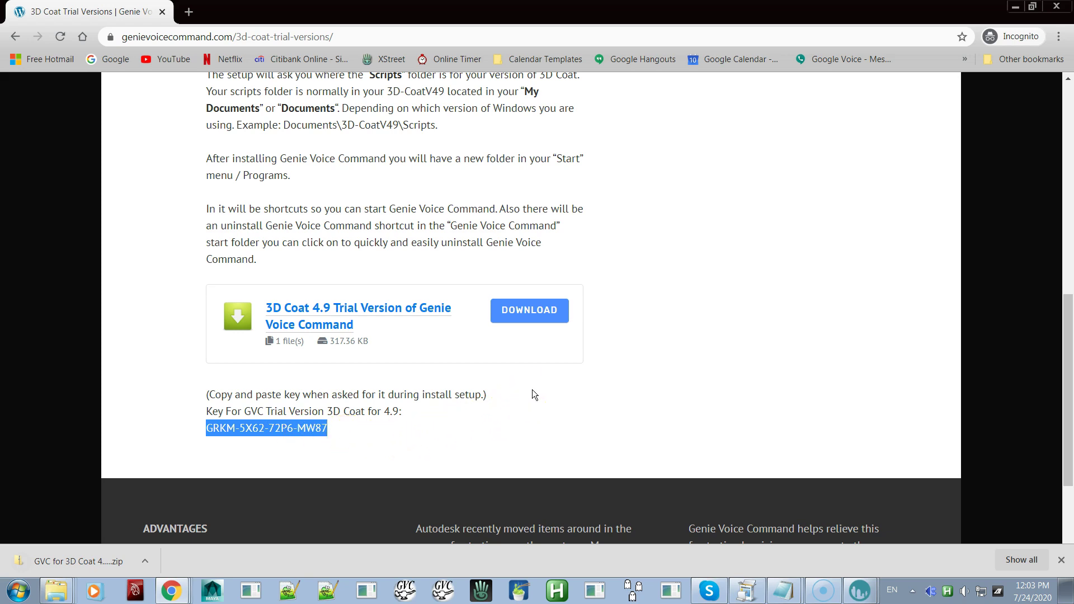
key("alt+Tab")
key("Tab")
key("Tab")
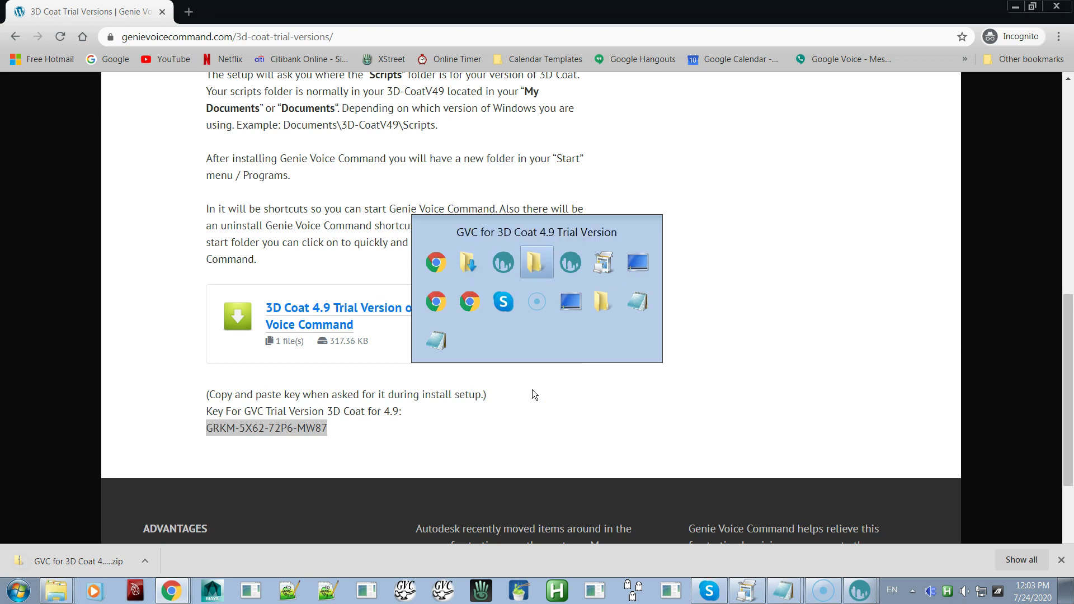
key("Tab")
key("Tab")
key("Tab")
key("Tab")
key("Tab")
key("Tab")
key("Tab")
key("Tab")
key("Tab")
key("Tab")
key("Tab")
key("Tab")
key("Tab")
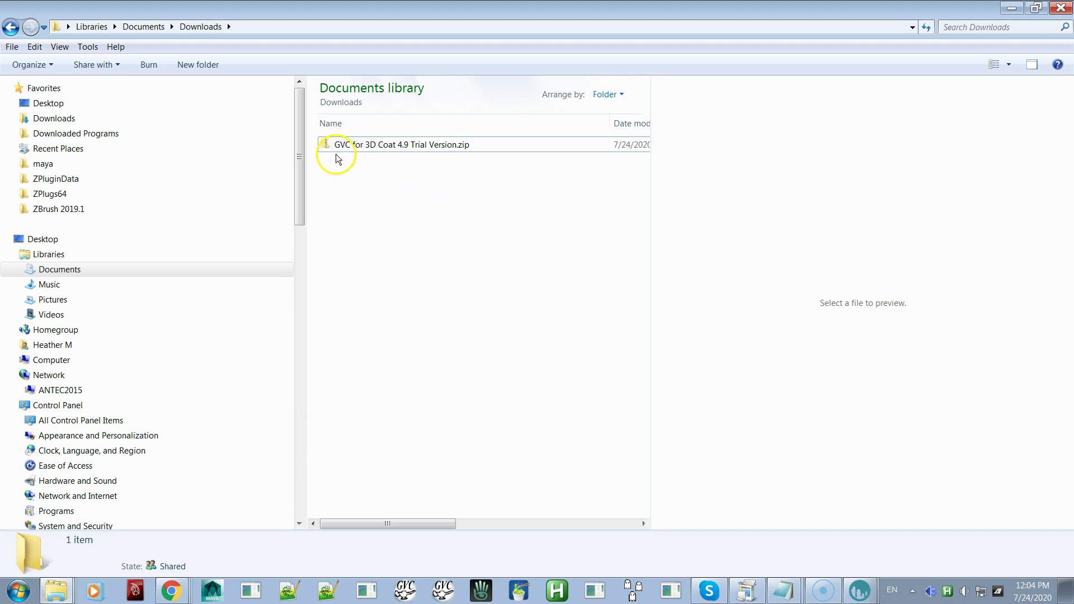
Step: Extract GVC for 3D Coat 4.9 Trial Version.zip into the suggested destination and open the extracted folder
right_click(401, 147)
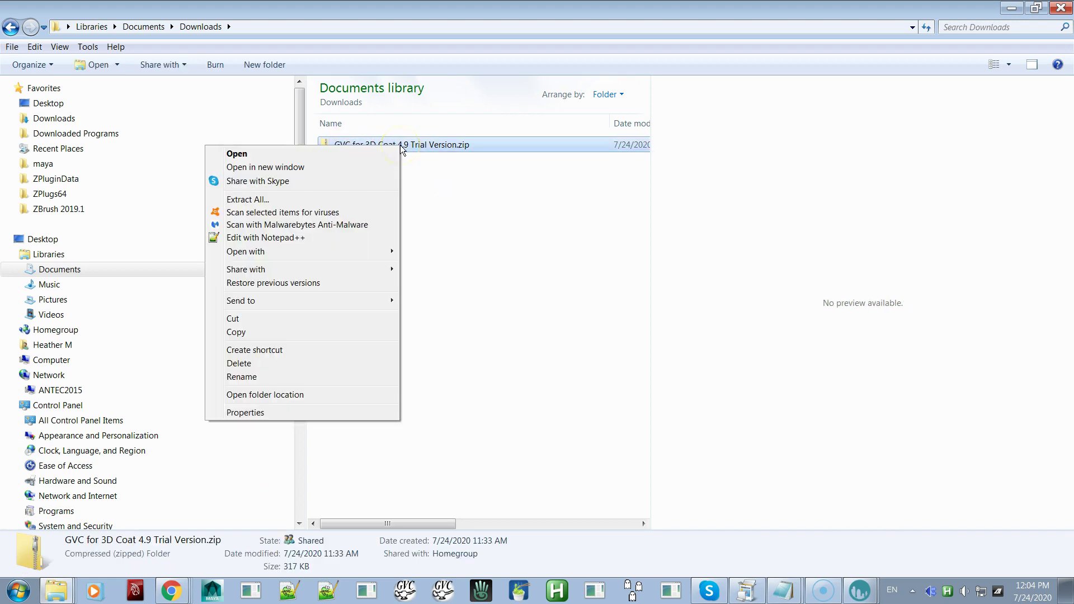
left_click(330, 199)
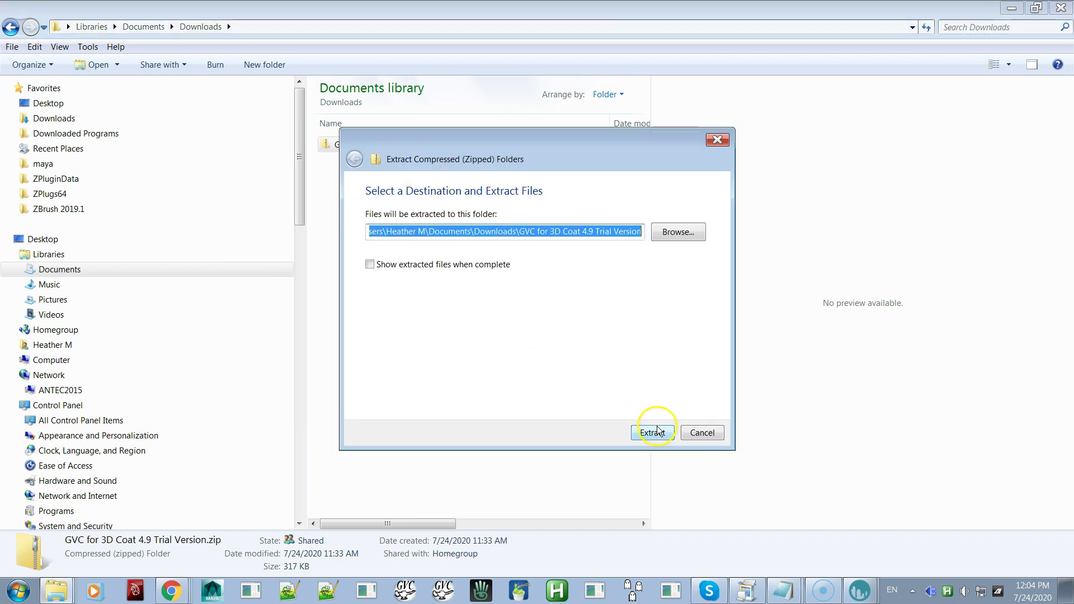
left_click(643, 434)
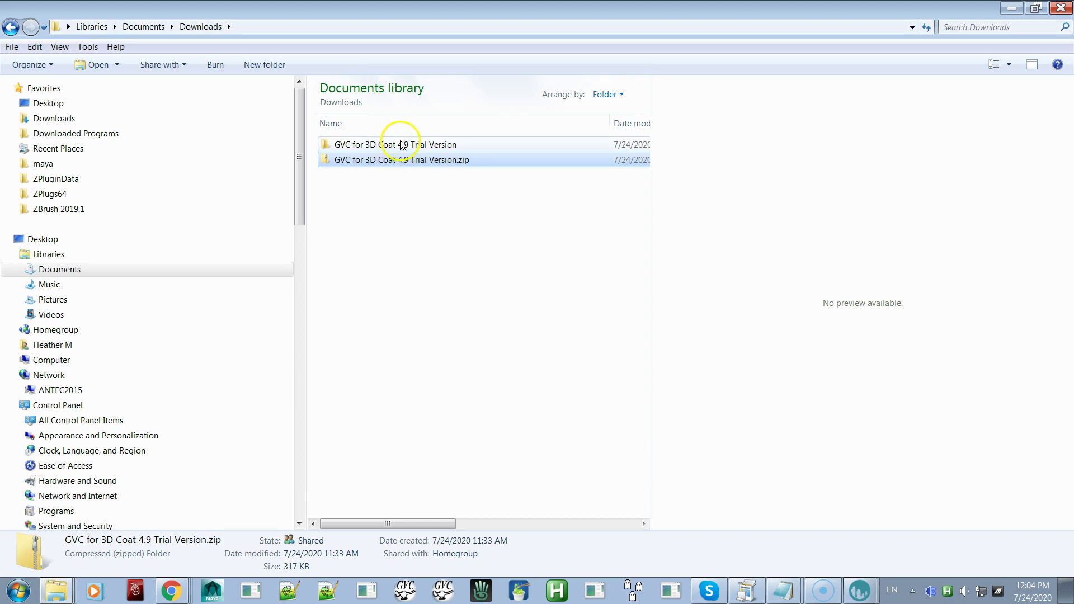
double_click(395, 144)
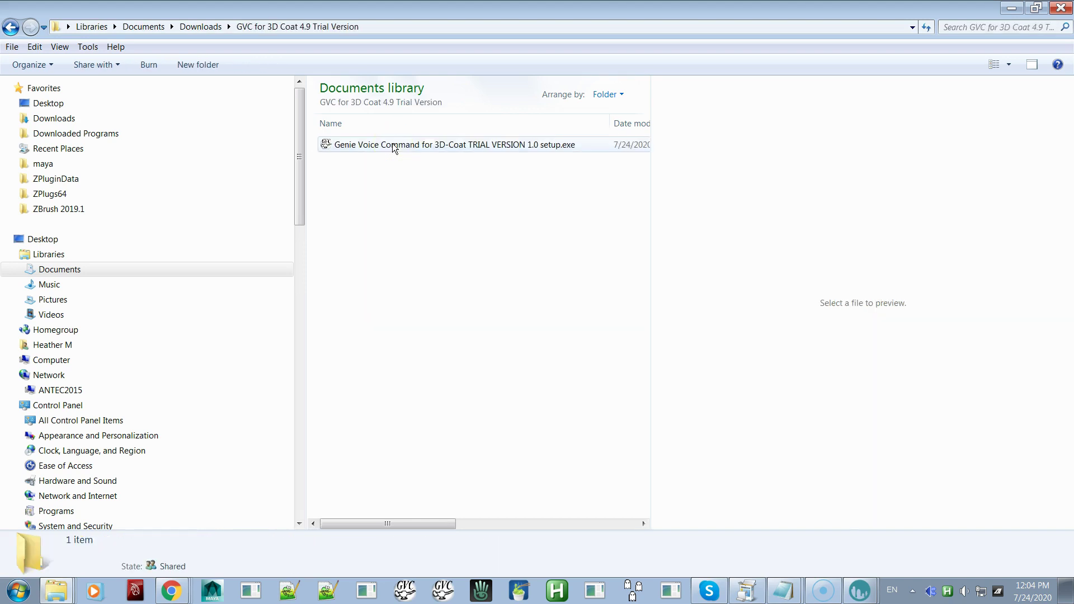
left_click(651, 102)
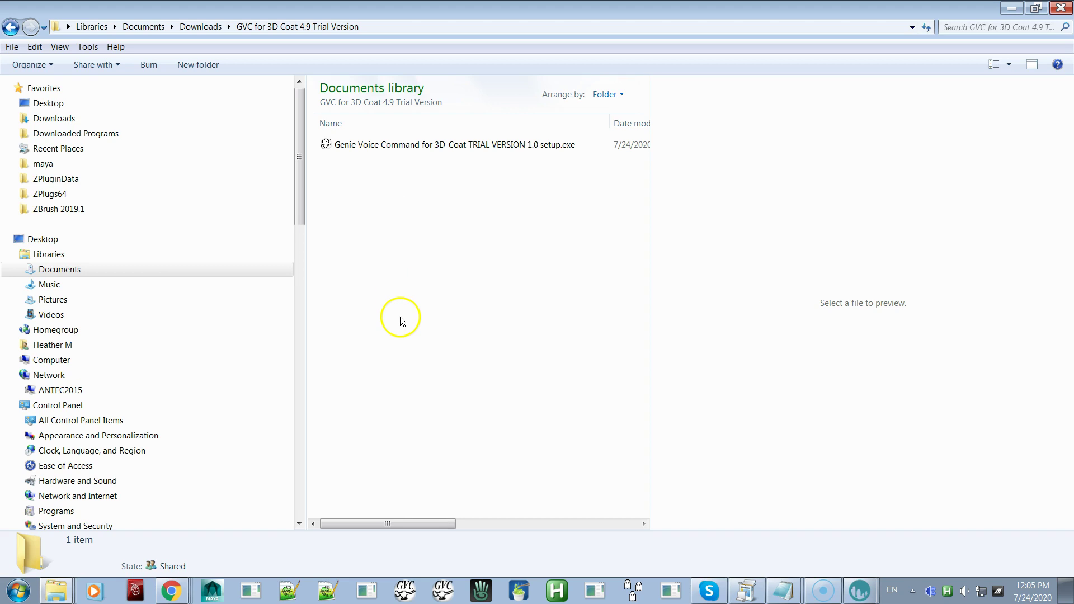
double_click(493, 147)
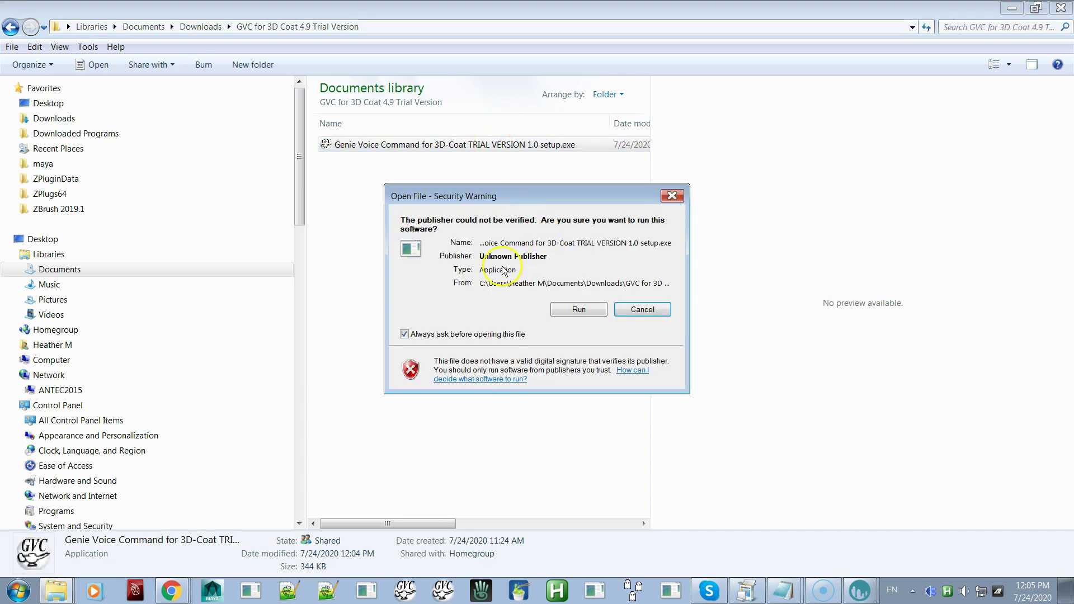
left_click(565, 313)
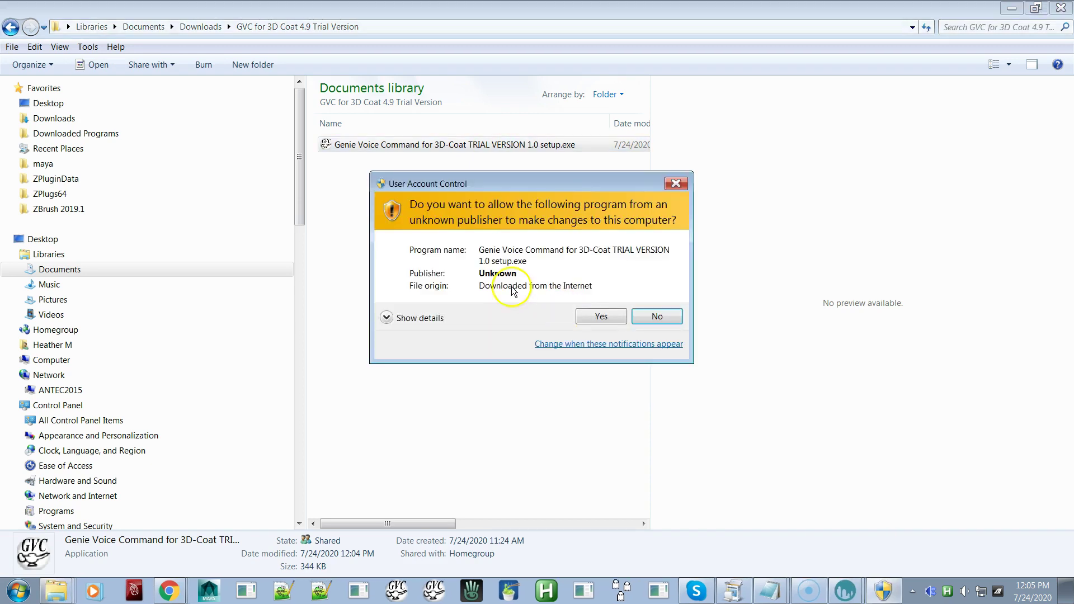
left_click(675, 186)
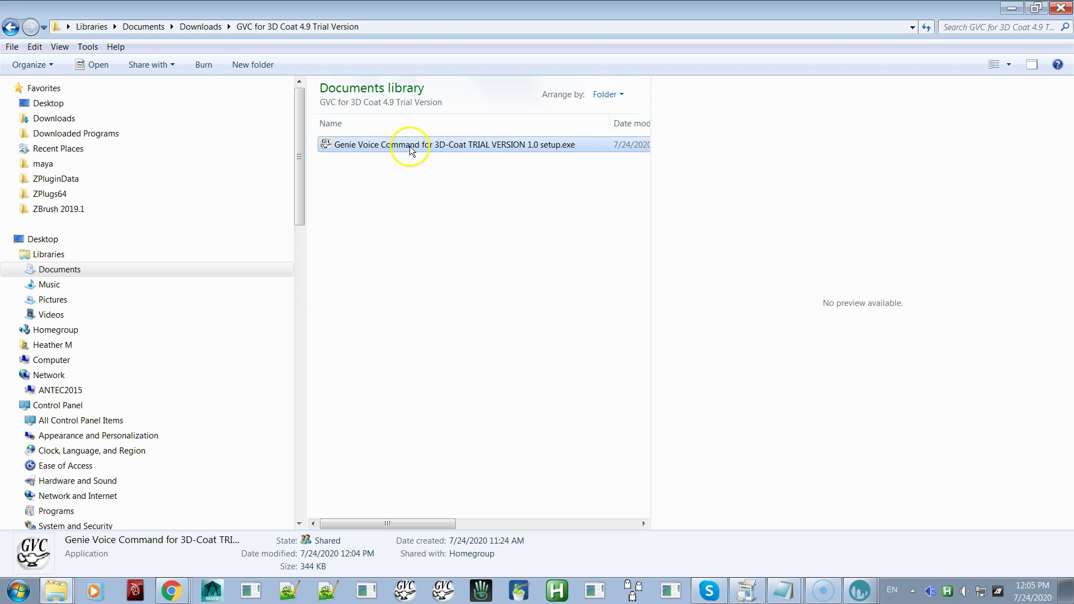
Step: Run the Genie Voice Command for 3D-Coat trial setup as administrator and allow it to make changes to the computer
right_click(408, 147)
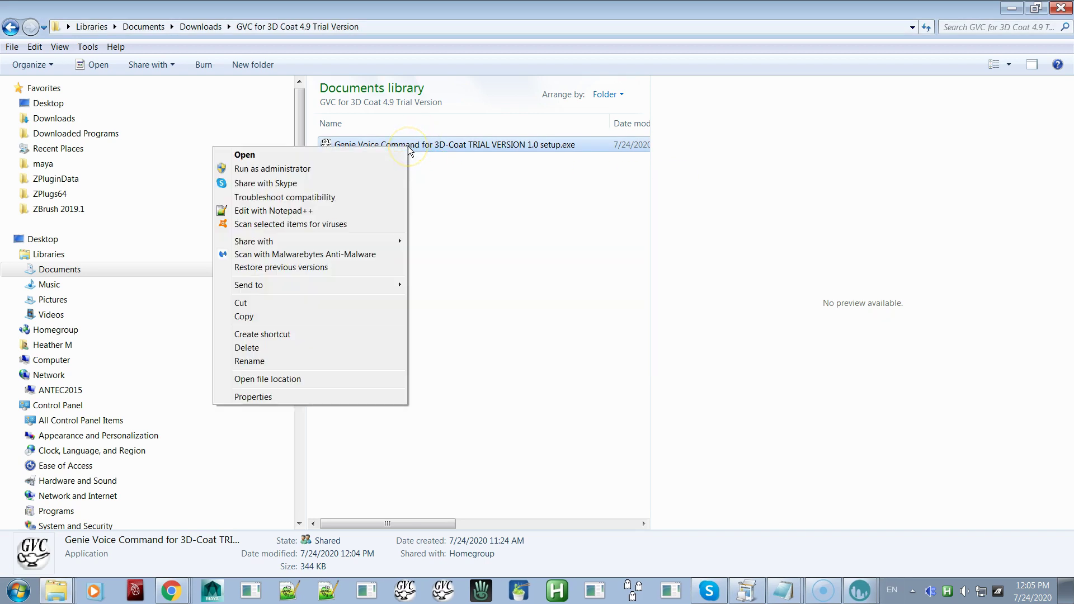
left_click(362, 169)
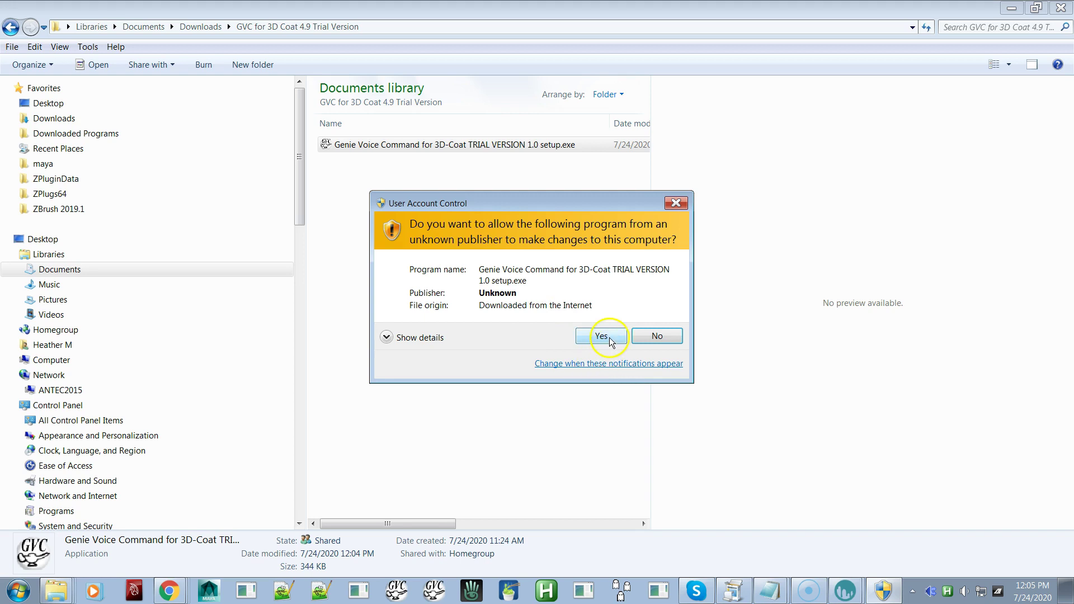
left_click(591, 337)
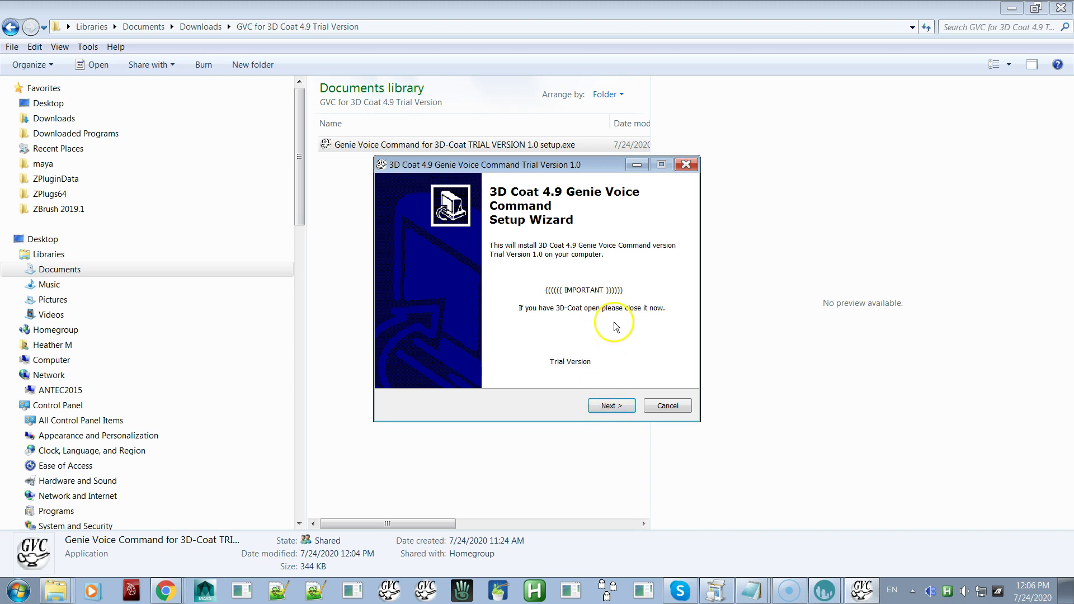
Step: Start the setup wizard, accept the license agreement and continue to the product key page
left_click(612, 409)
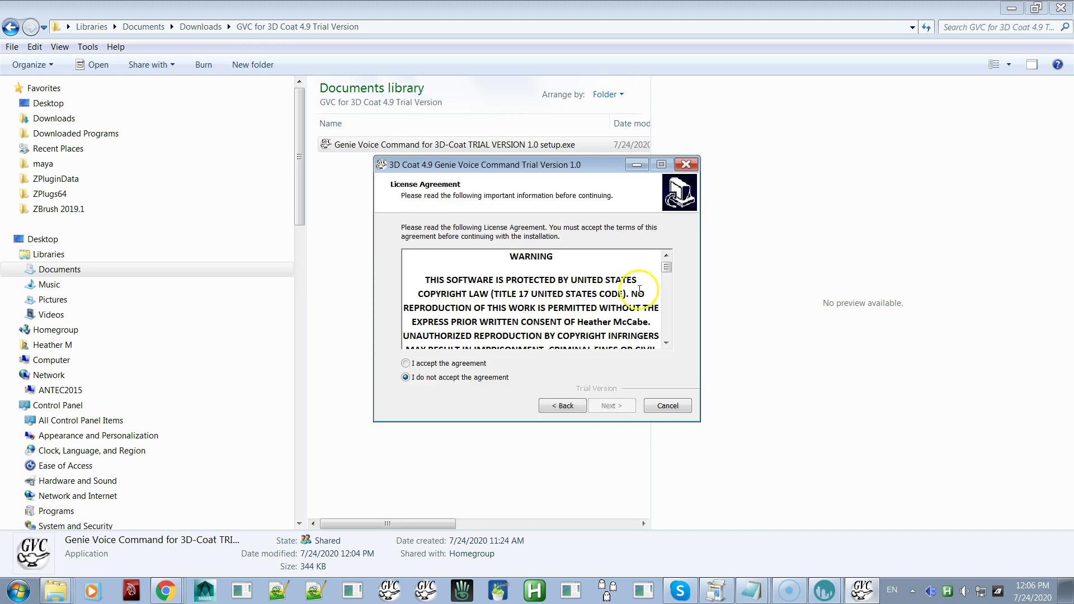
left_click_drag(666, 267, 652, 339)
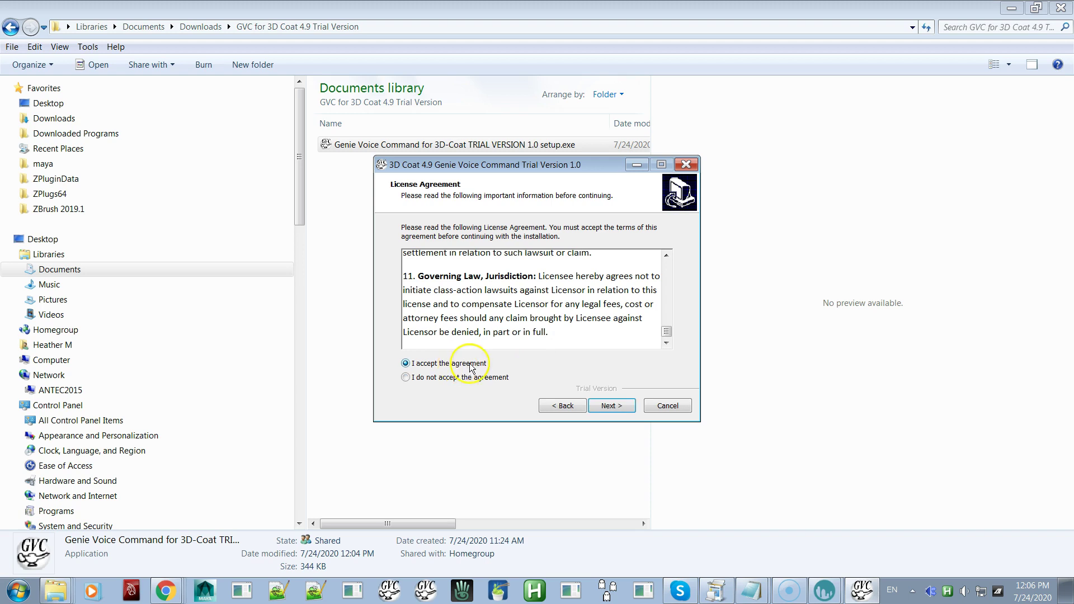
left_click(614, 409)
left_click(618, 408)
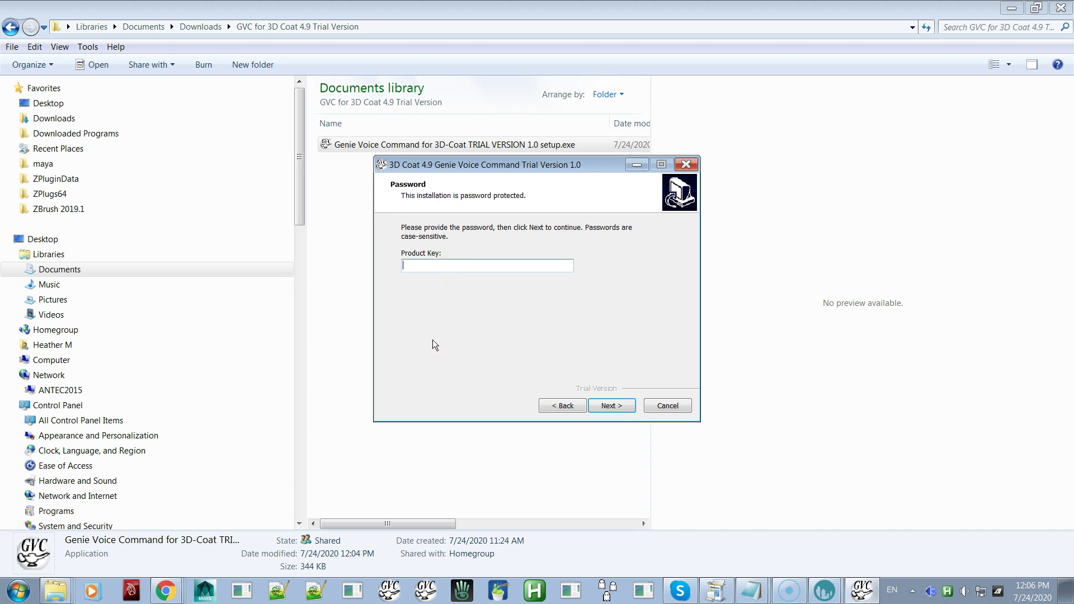
Step: Paste the copied trial key as the product key and continue to the install location page
key("ctrl+v")
left_click(616, 406)
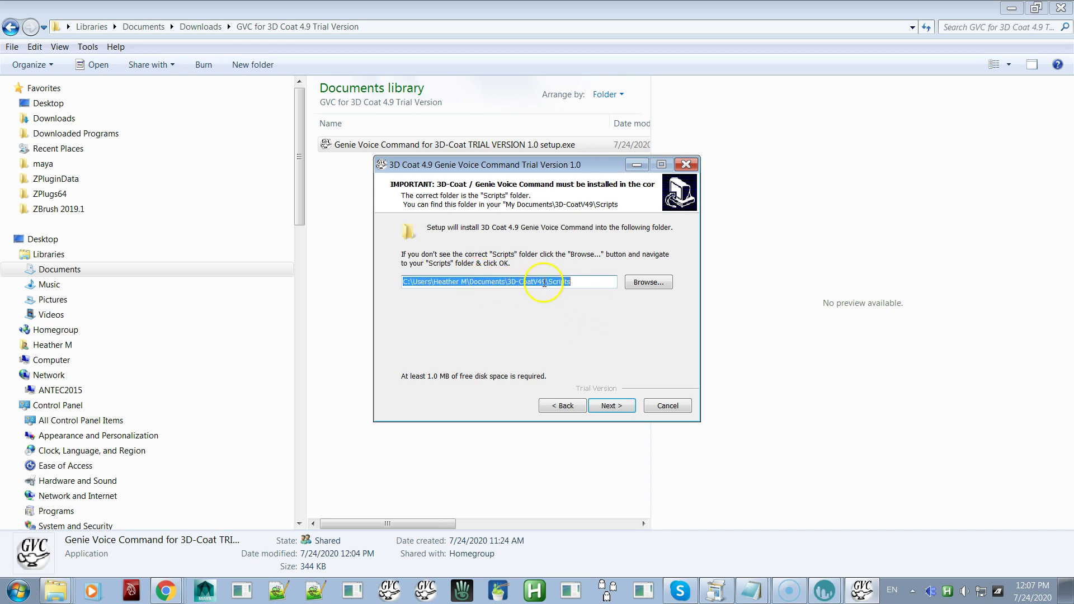
Step: Browse to the 3D-CoatV49 folder in My Documents and choose its Scripts subfolder as the installation location
left_click(649, 285)
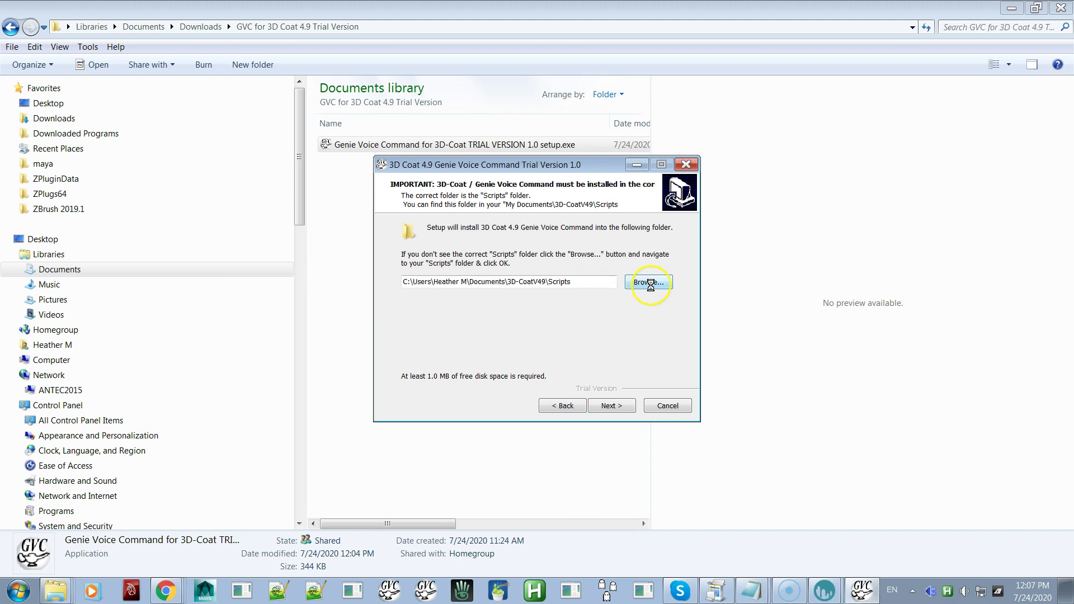
left_click_drag(633, 288, 633, 279)
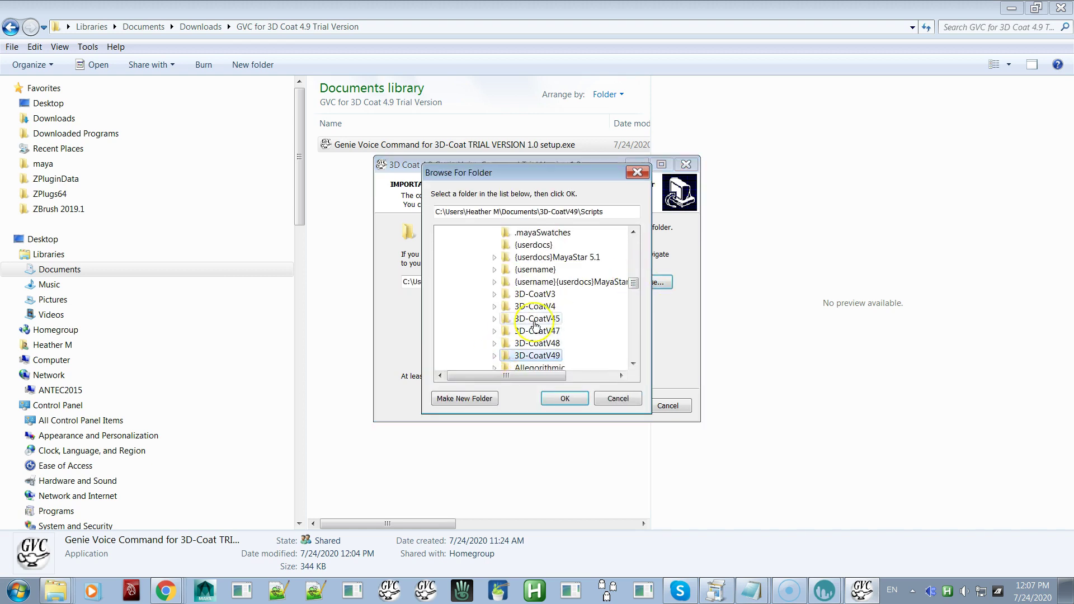
scroll(531, 323, "up", 2)
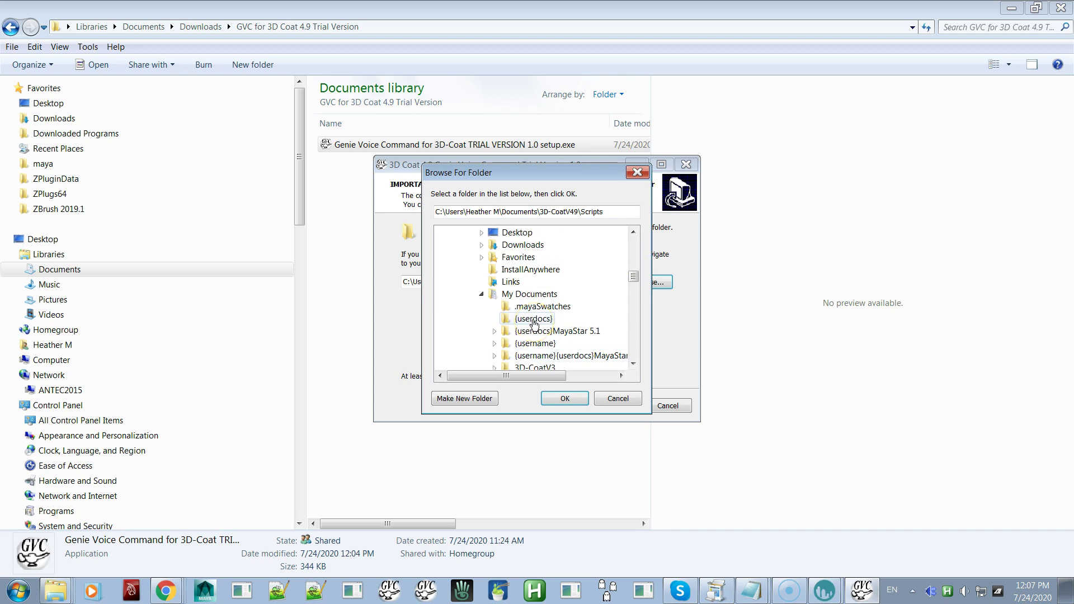
left_click(481, 294)
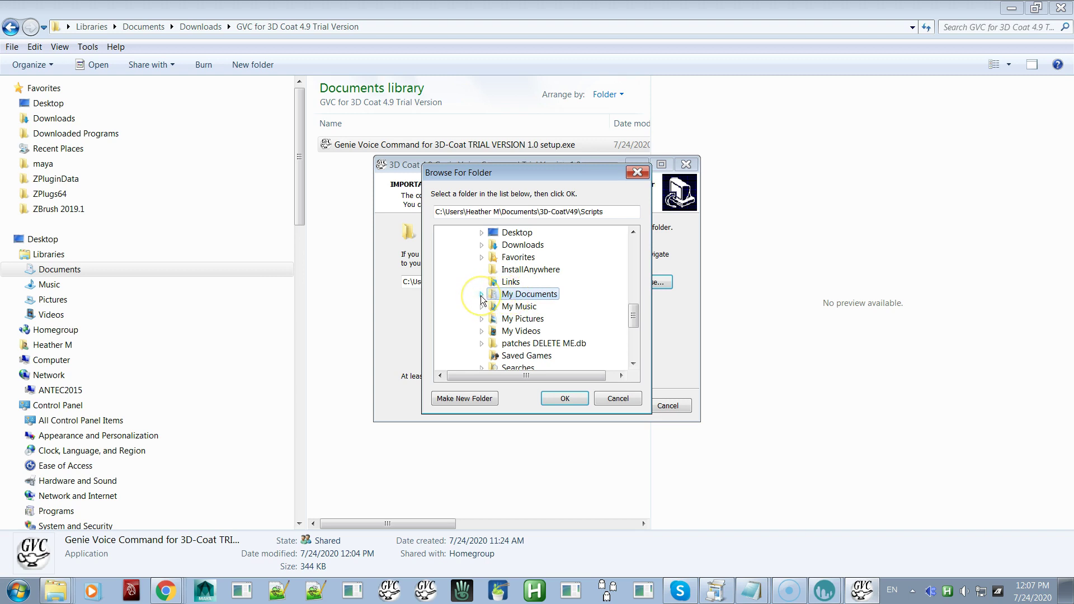
double_click(519, 297)
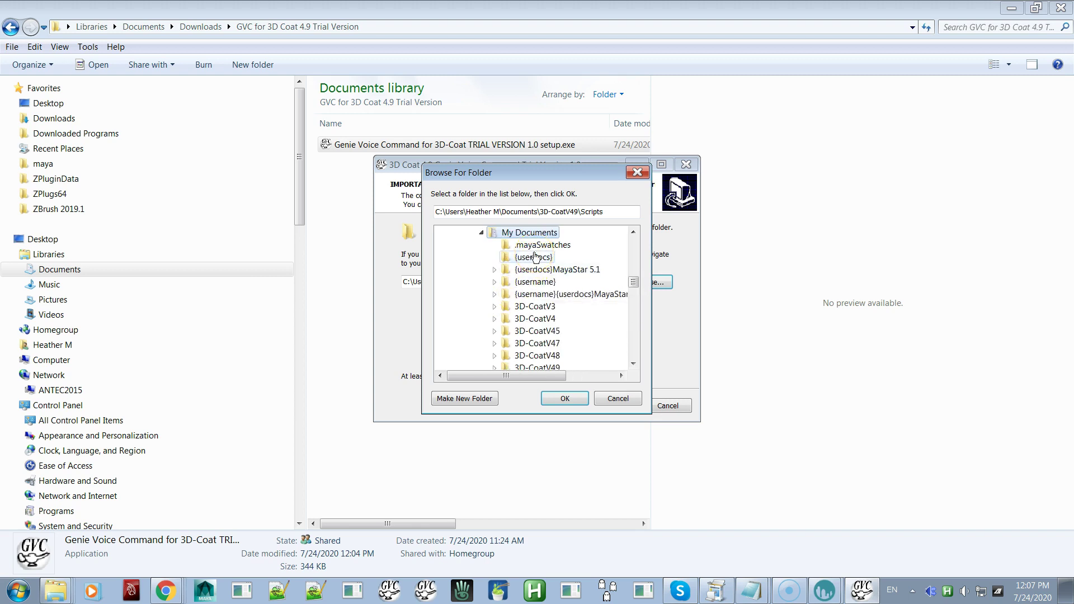
scroll(535, 257, "down", 2)
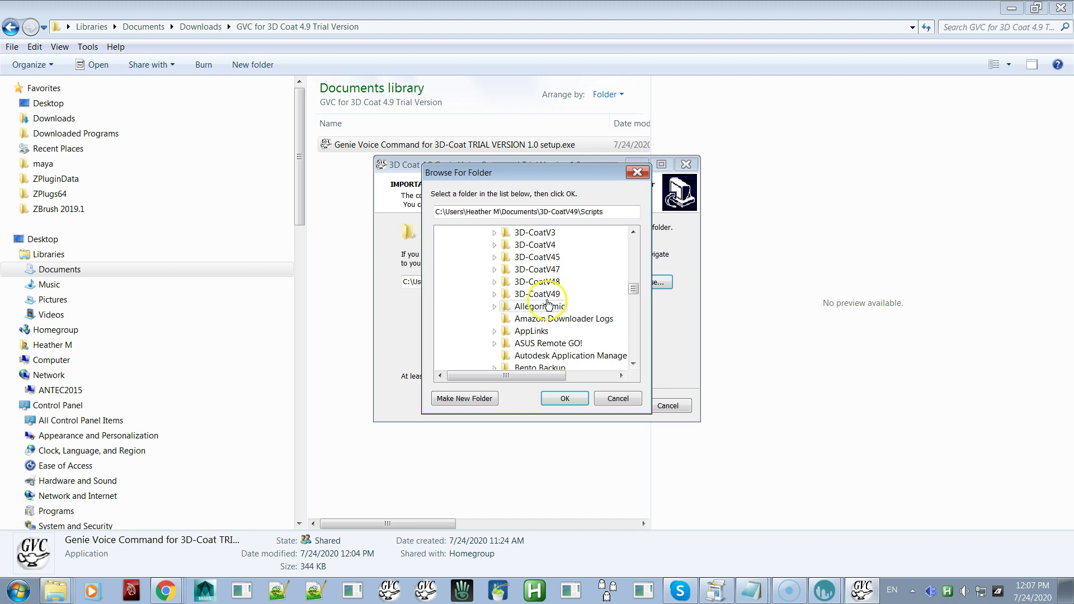
left_click(495, 294)
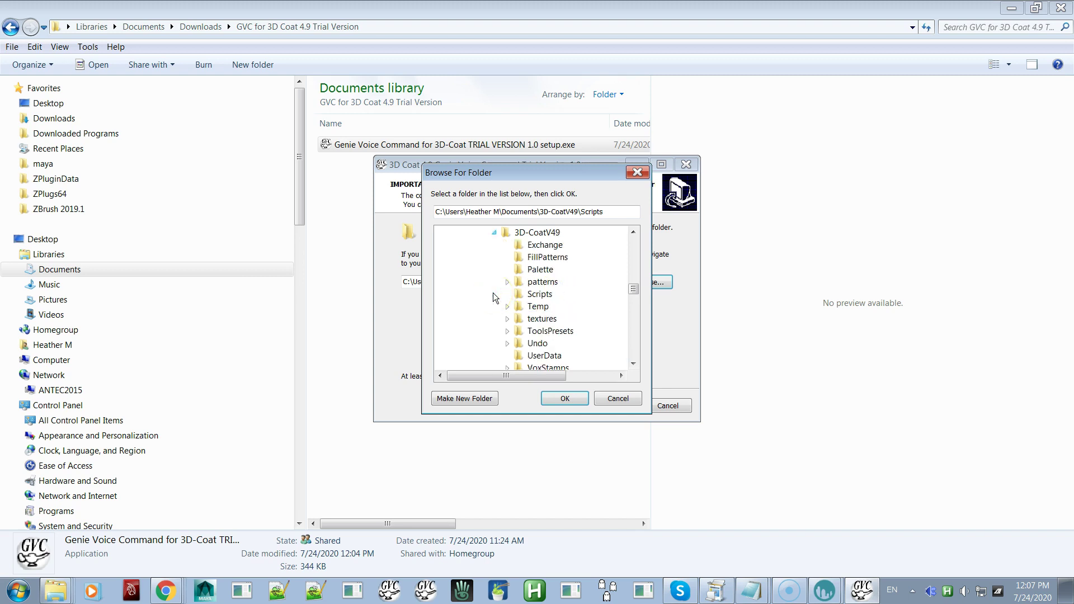
left_click(540, 294)
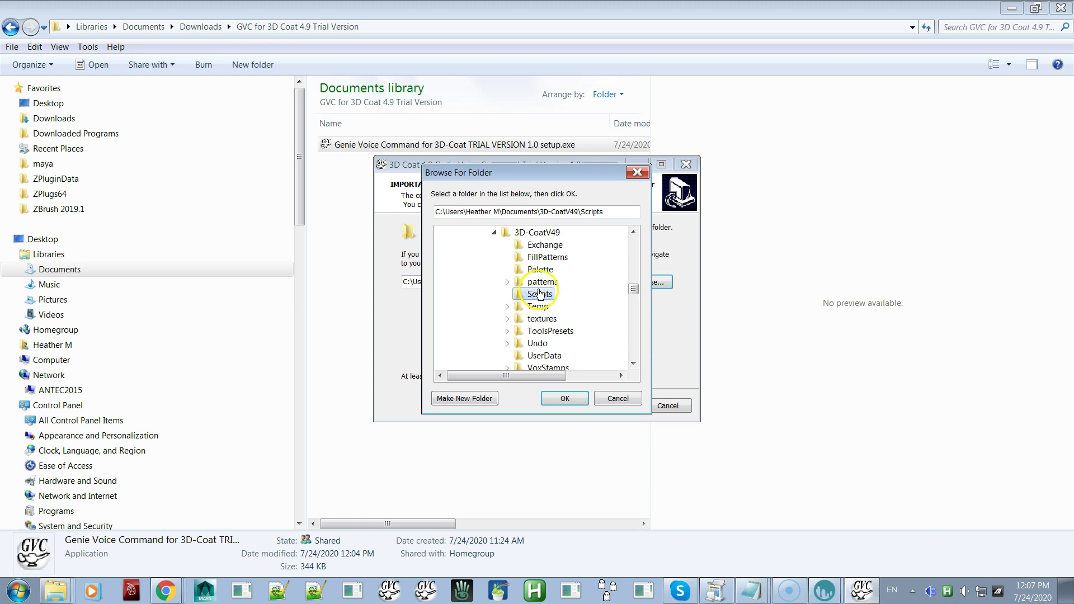
left_click(559, 402)
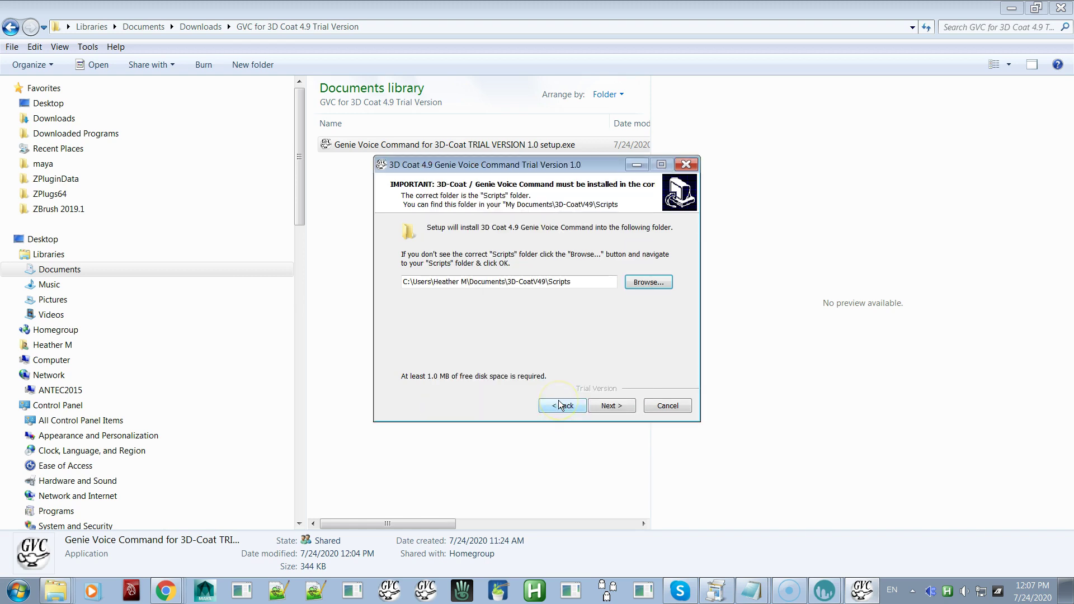
Step: Accept the Scripts install location, leave the desktop shortcut option unselected, and install 3D Coat 4.9 Genie Voice Command
left_click(608, 405)
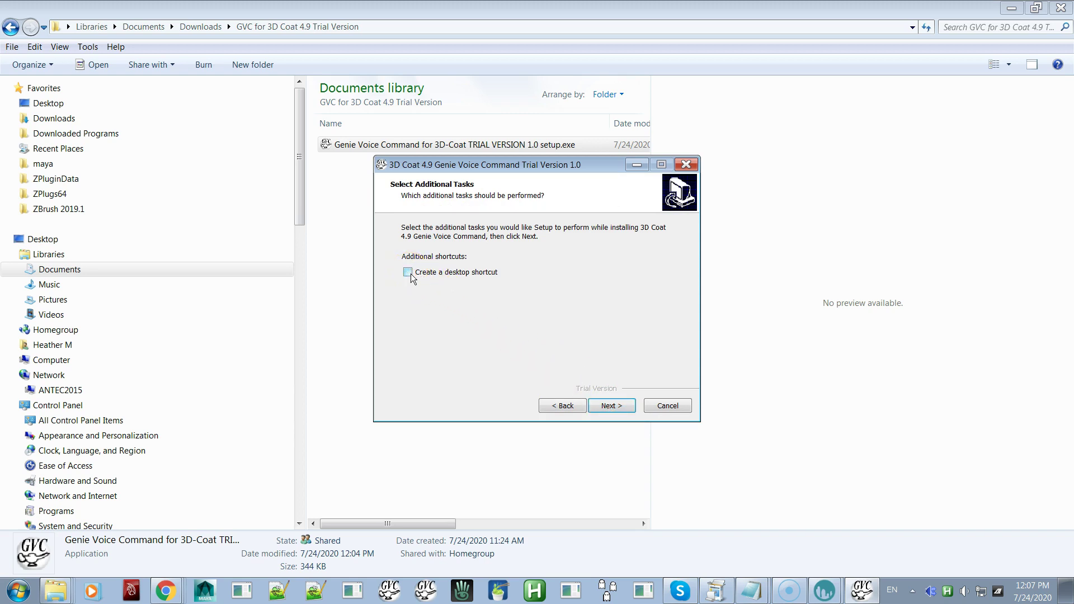
left_click(618, 405)
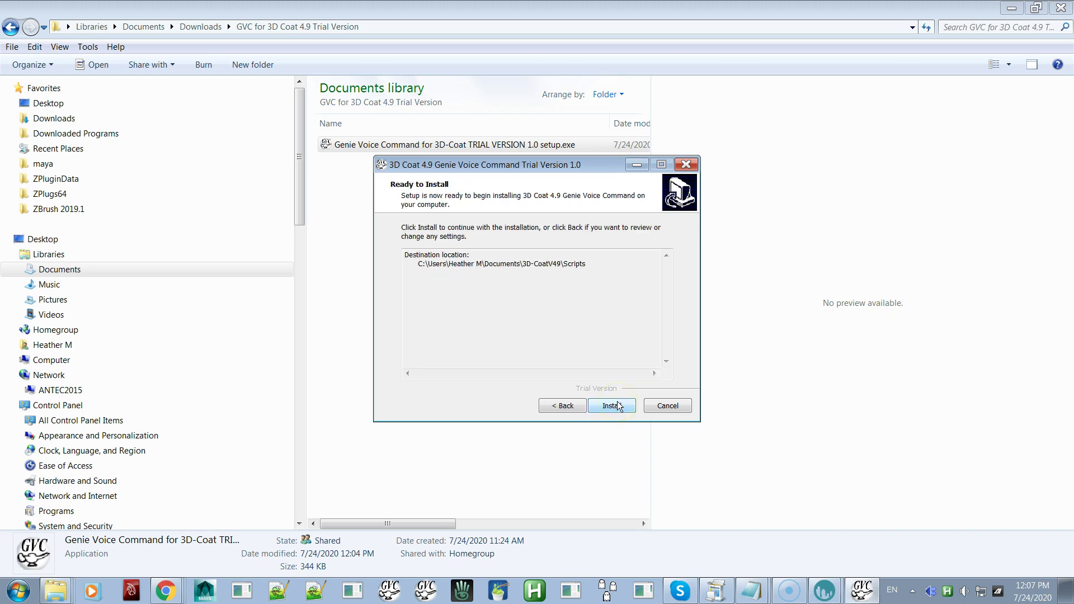
left_click(618, 406)
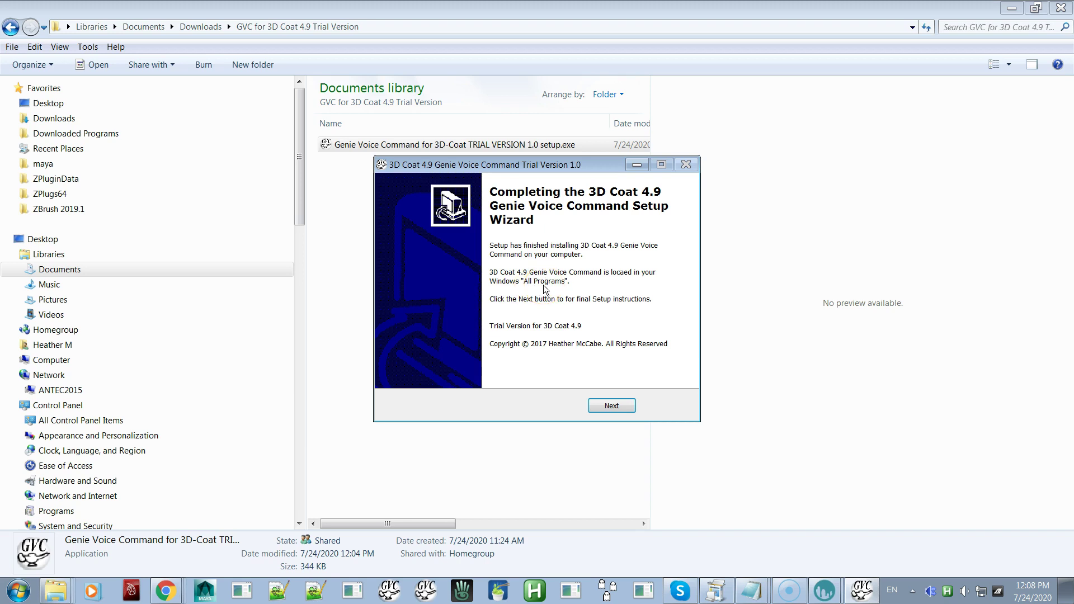
Step: Examine the installed programs for the 3D Coat 4.9 Genie Voice Command and 3DCoat-V4.9.55(64) folders and their entries
left_click(18, 593)
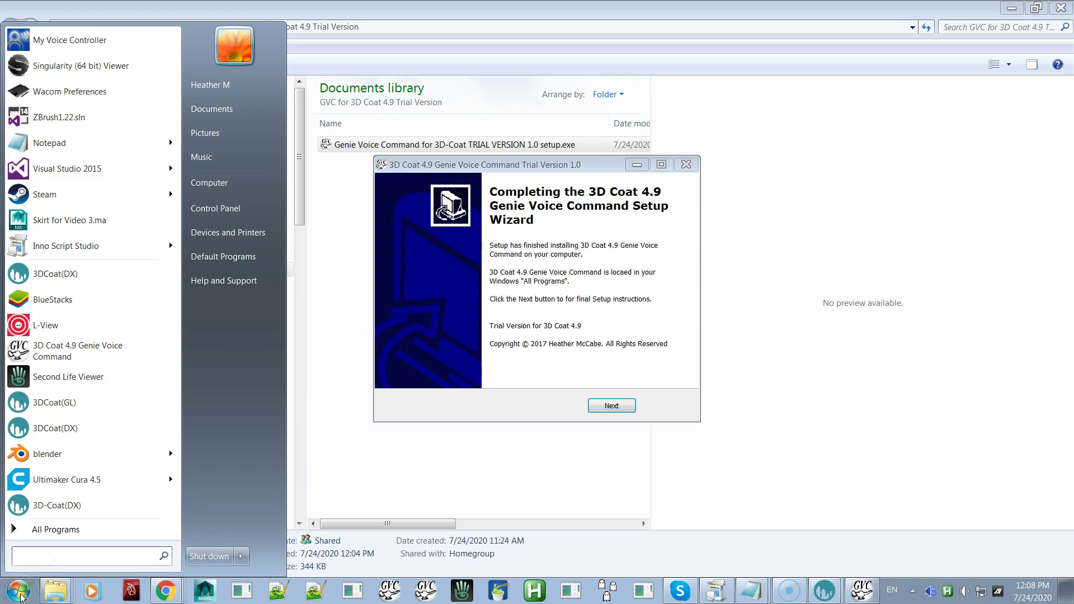
left_click(79, 531)
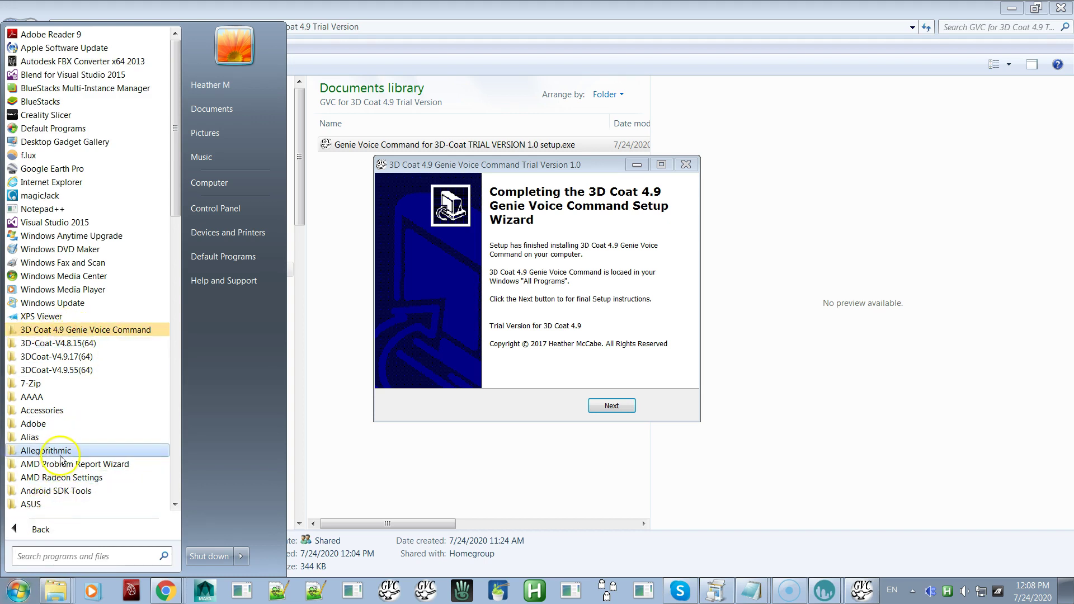
scroll(60, 457, "down", 6)
scroll(62, 454, "up", 4)
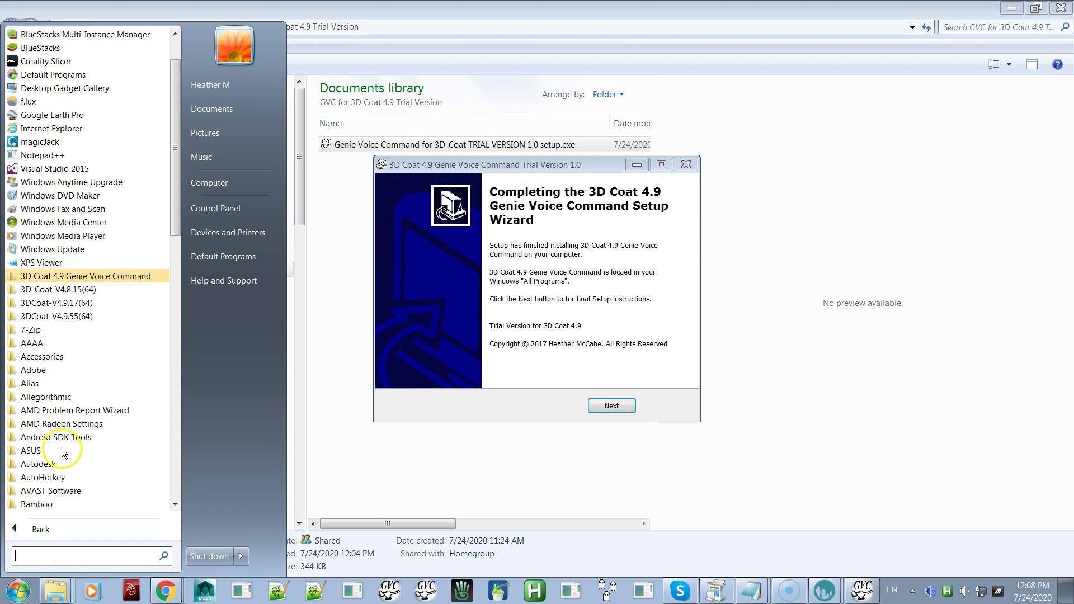
scroll(63, 453, "up", 4)
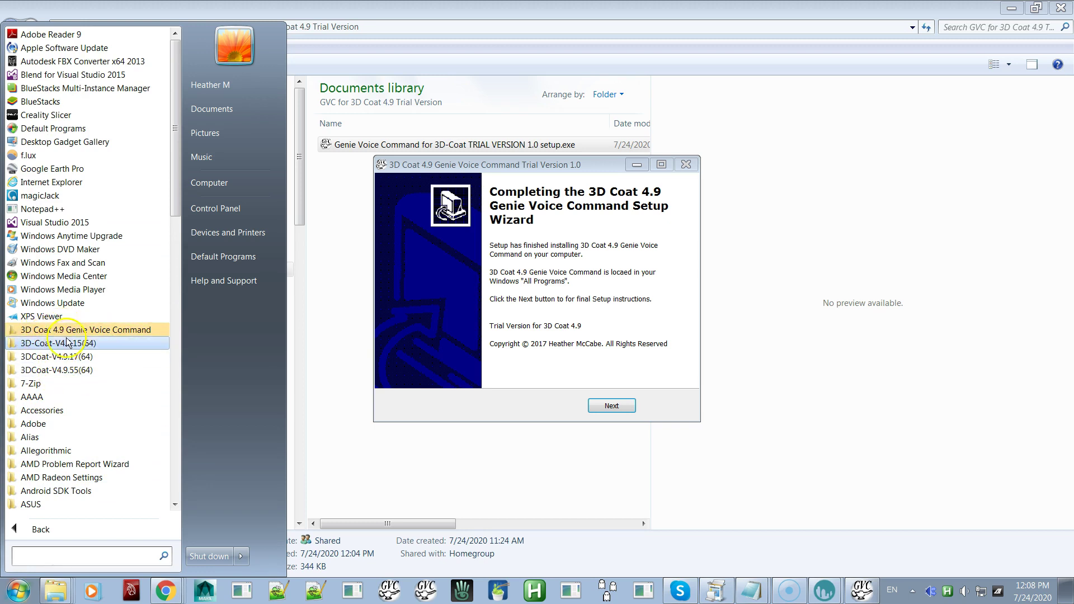
left_click(57, 370)
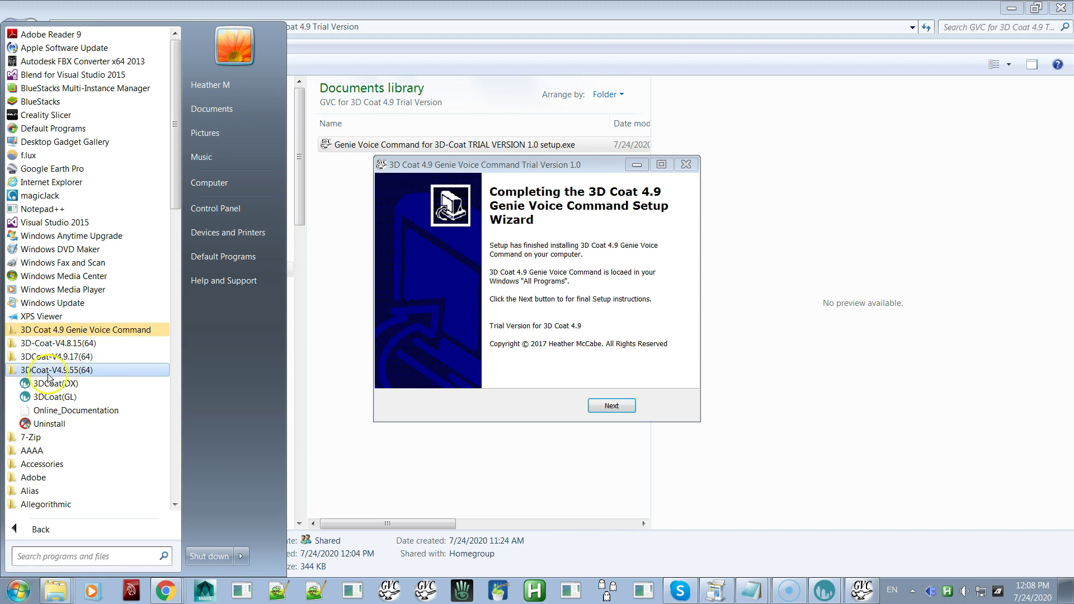
left_click(56, 330)
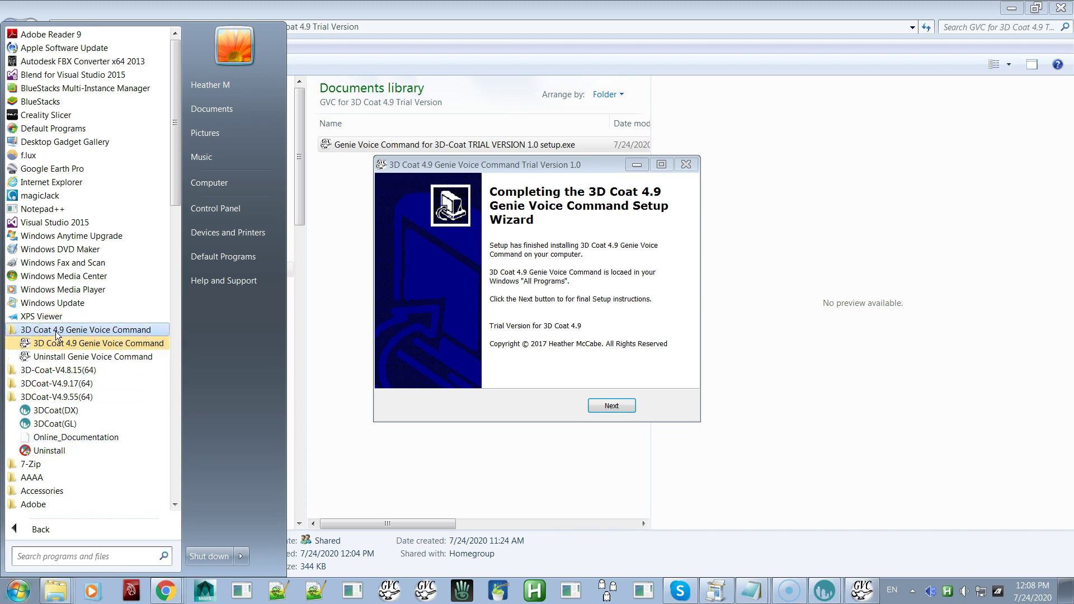
left_click(59, 346)
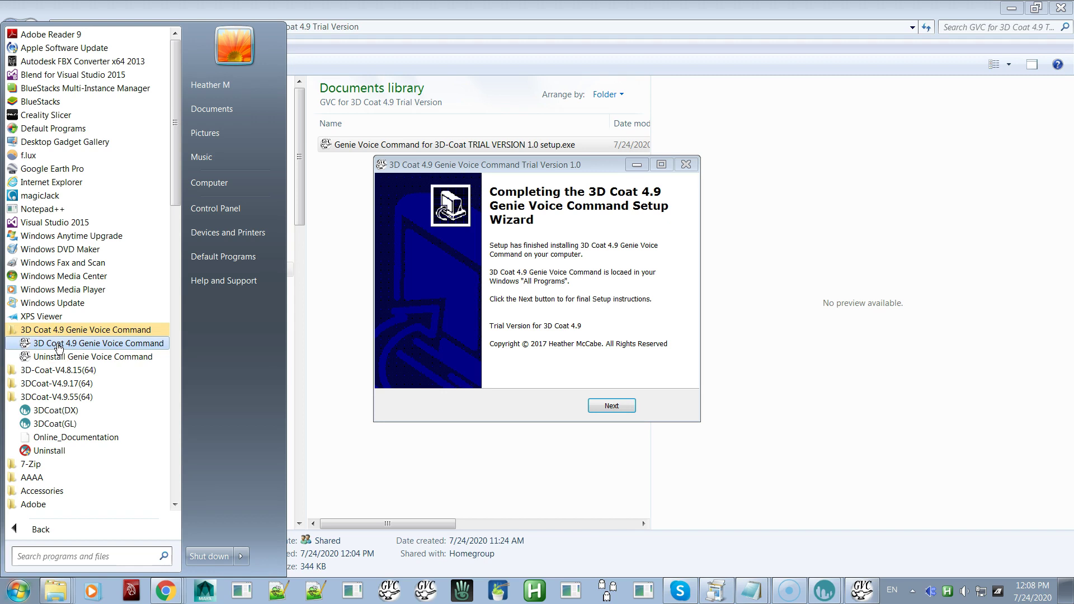
left_click(62, 360)
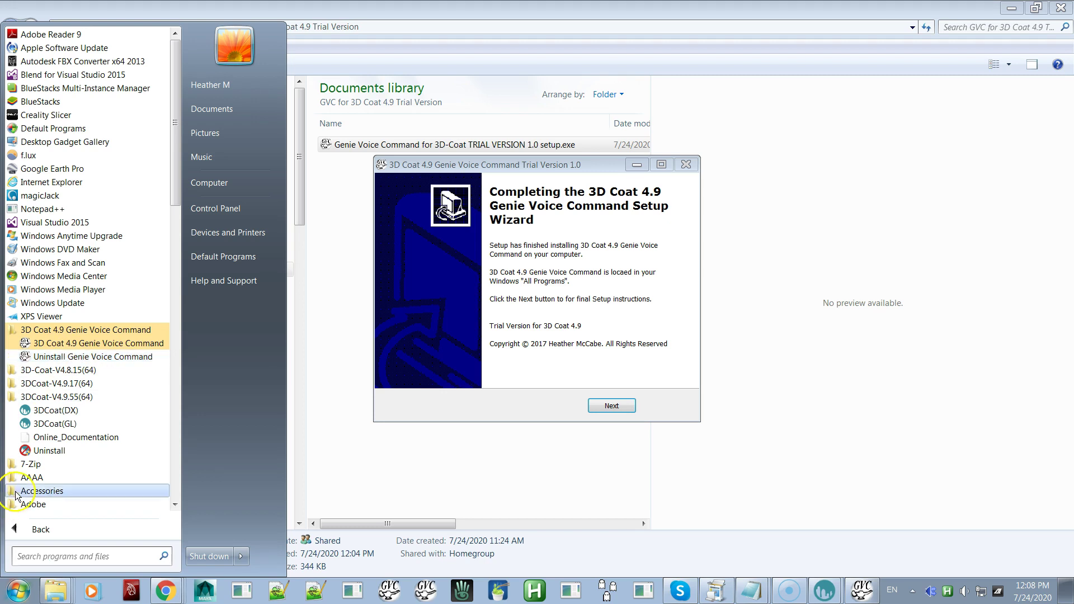
left_click(22, 593)
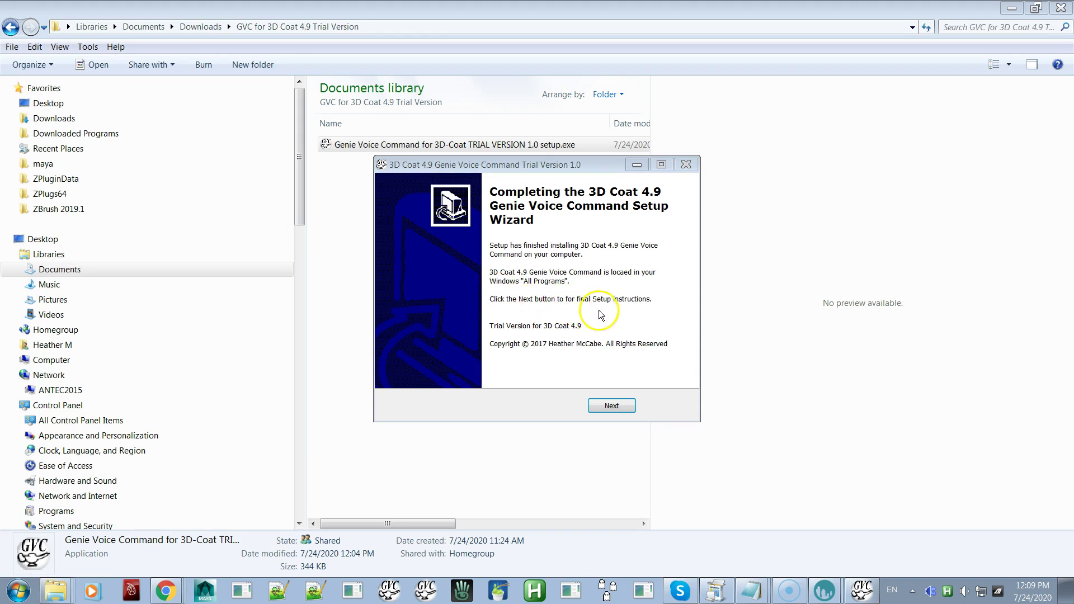
Step: Continue to the final setup instructions and look up the launch entries for 3DCoat-V4.9.55(64) and 3DCoat-V4.9.17(64) among the installed programs
left_click(609, 414)
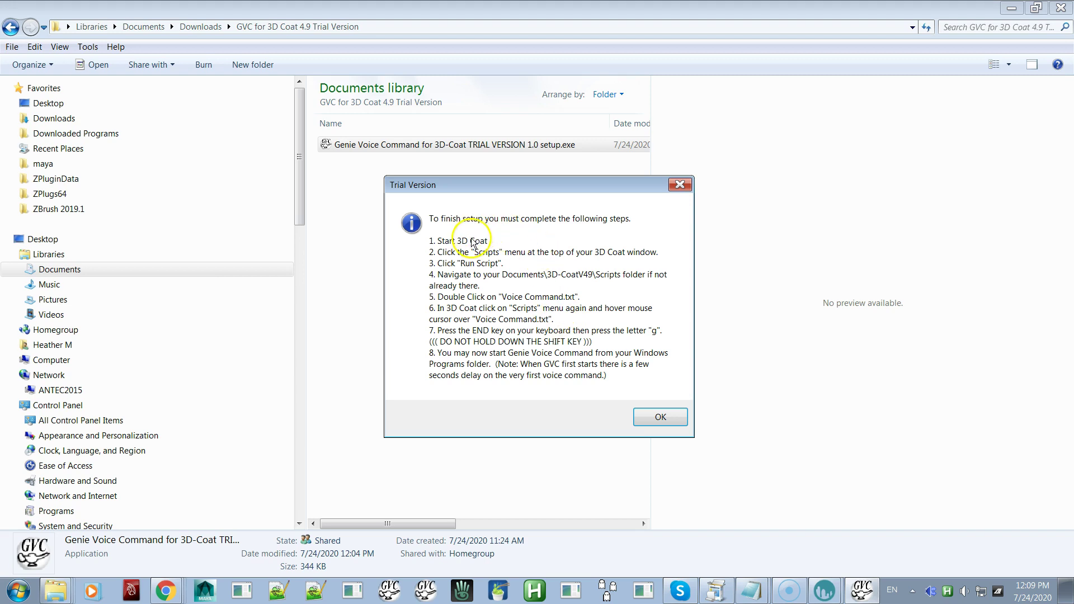
left_click(20, 592)
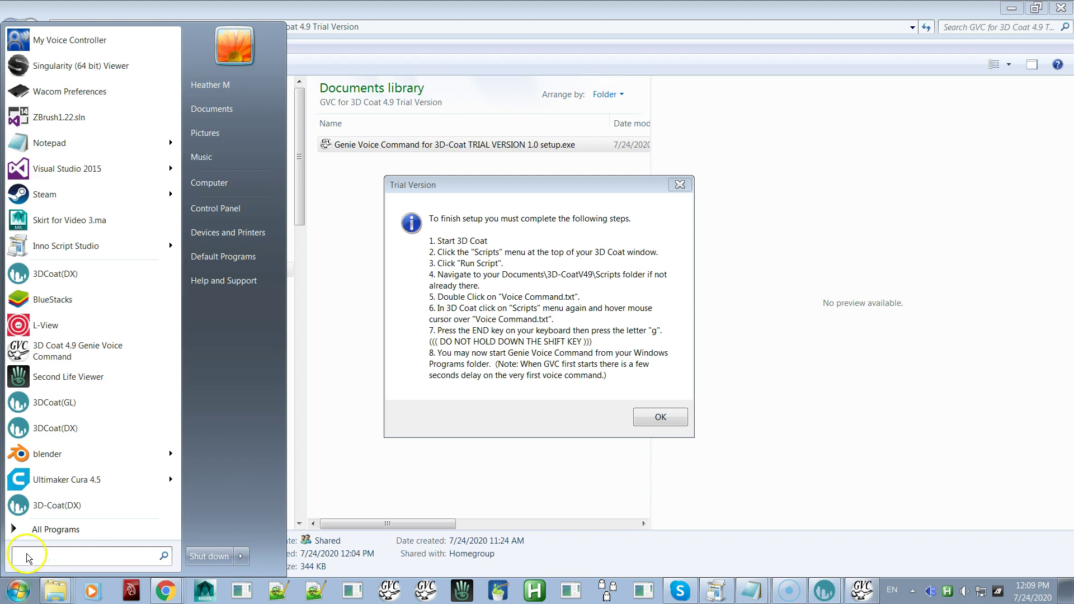
left_click(50, 529)
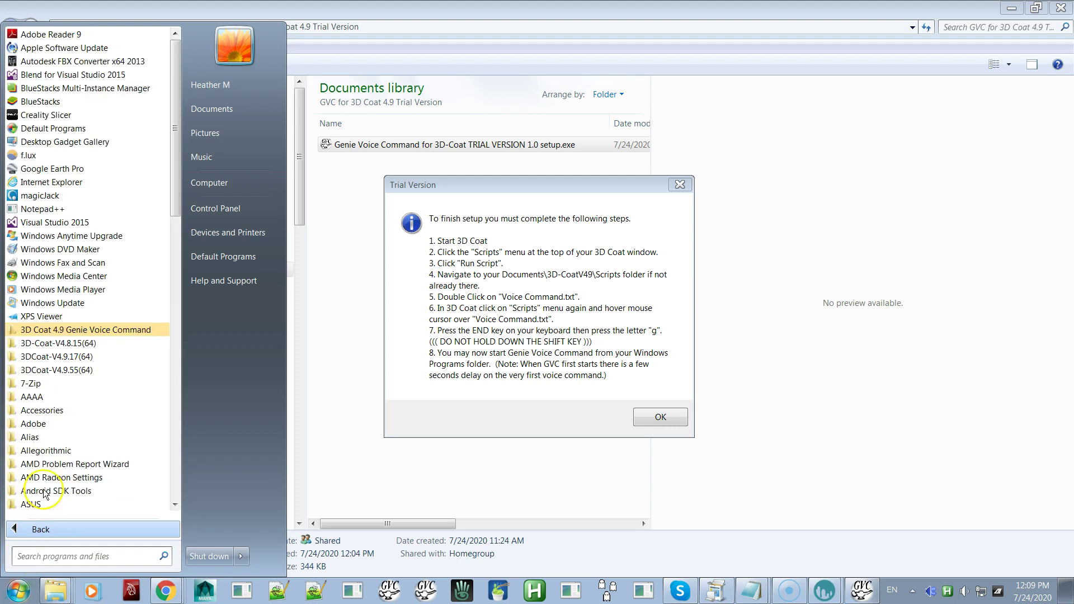
left_click(61, 371)
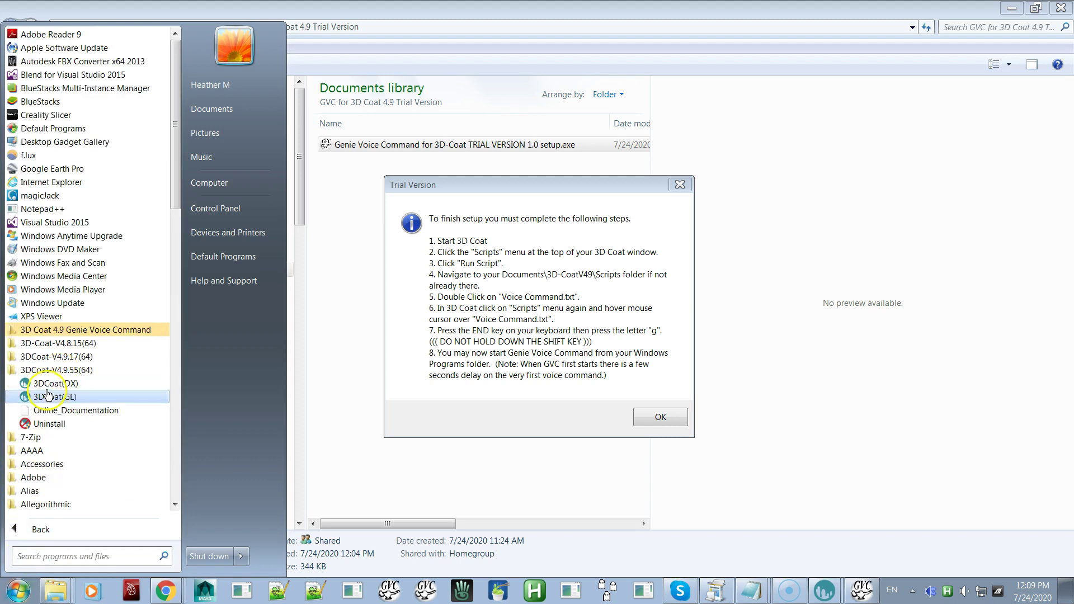
left_click(47, 388)
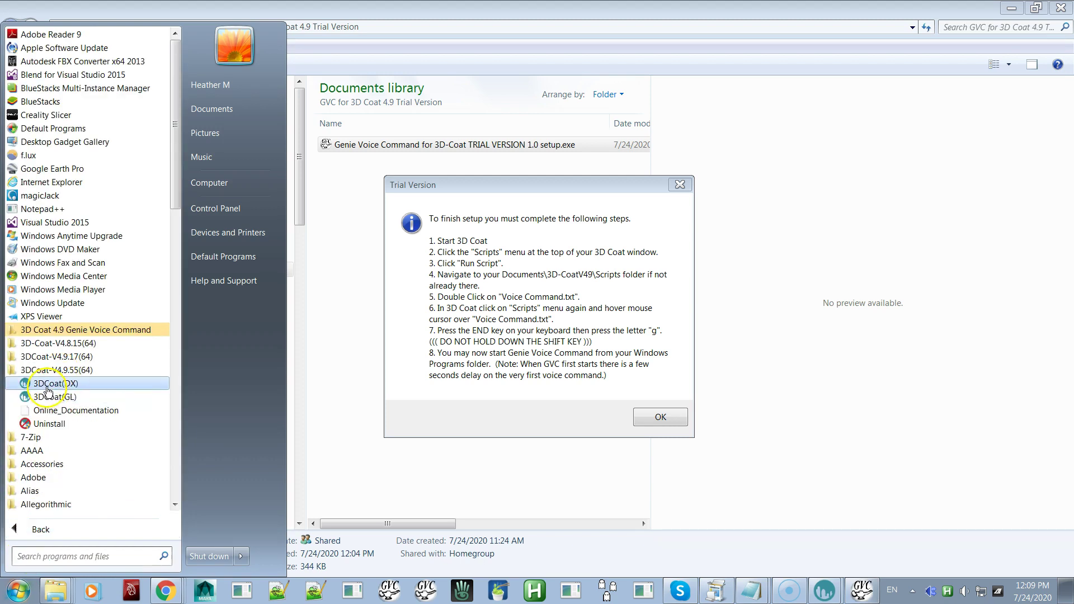
left_click(60, 358)
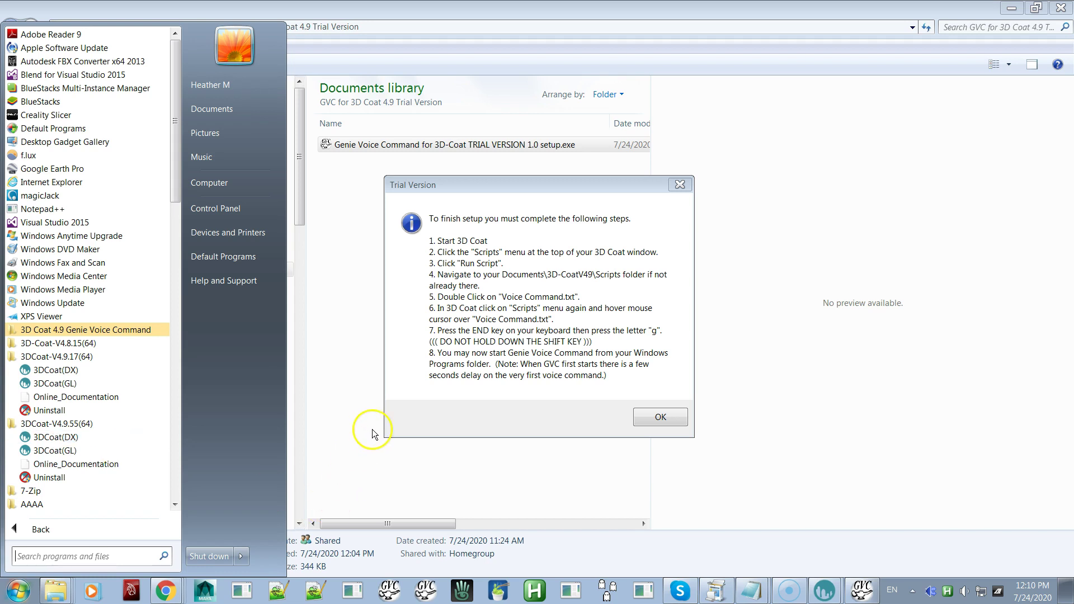
left_click(406, 418)
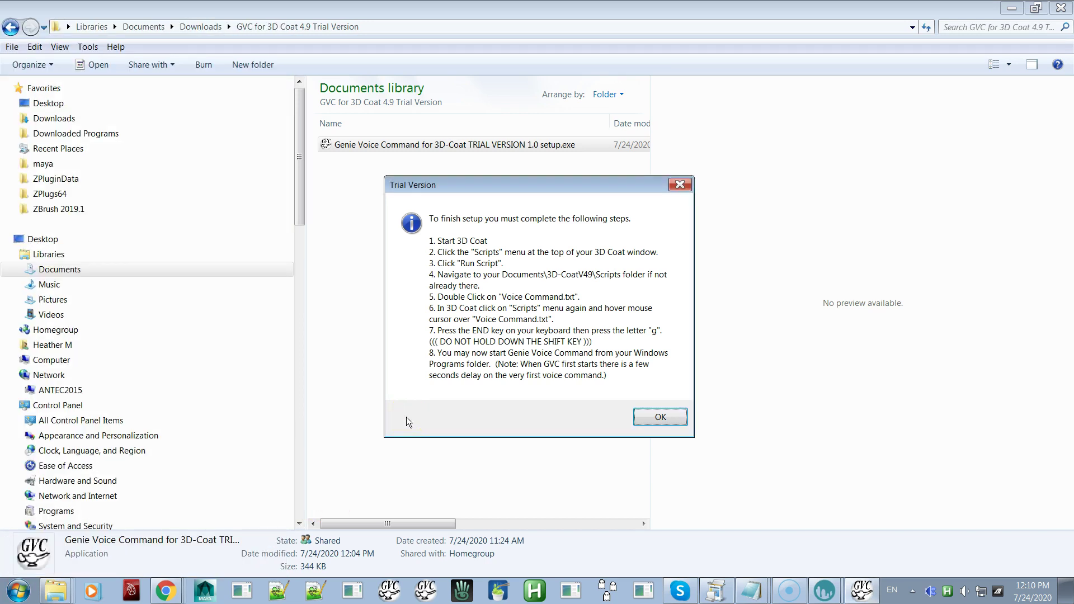
Step: Switch to the already running 3D-Coat 4.9.55 (DX64) window
key("alt+Tab")
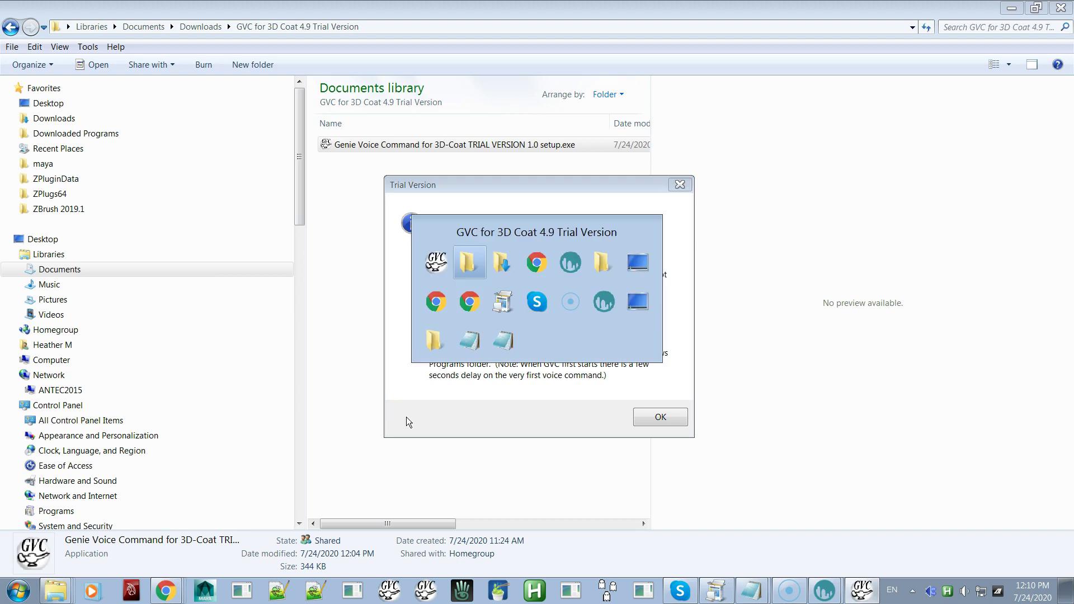
left_click(573, 269)
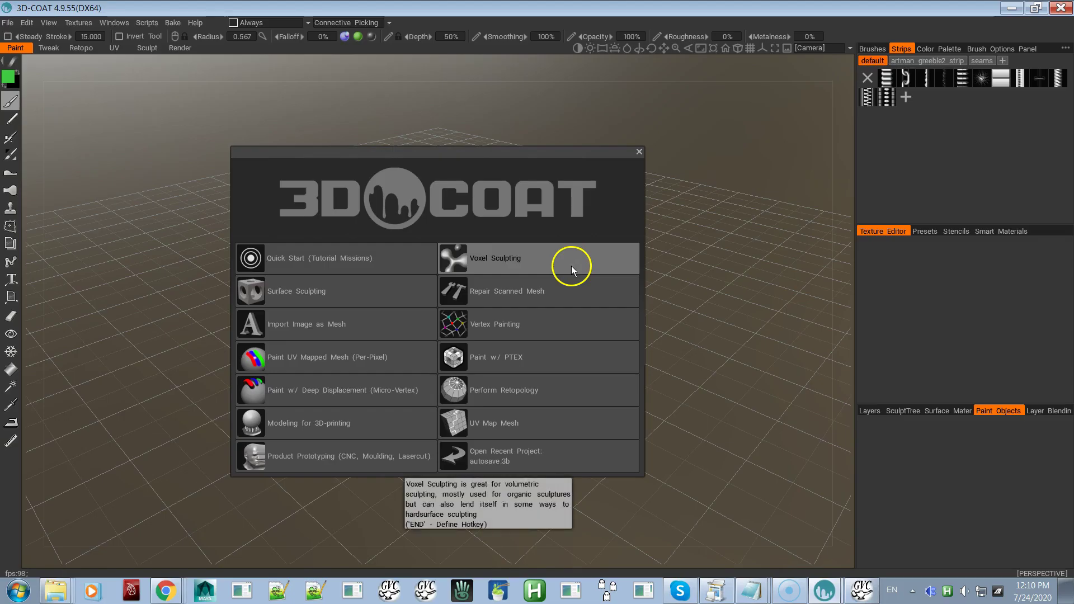
left_click(296, 144)
left_click(160, 182)
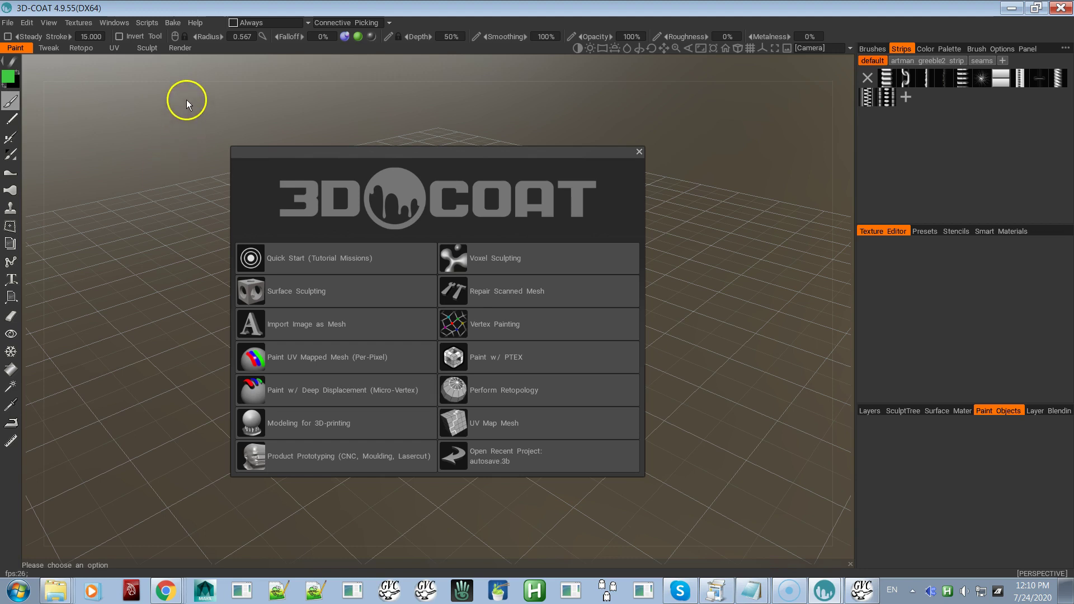
left_click(154, 92)
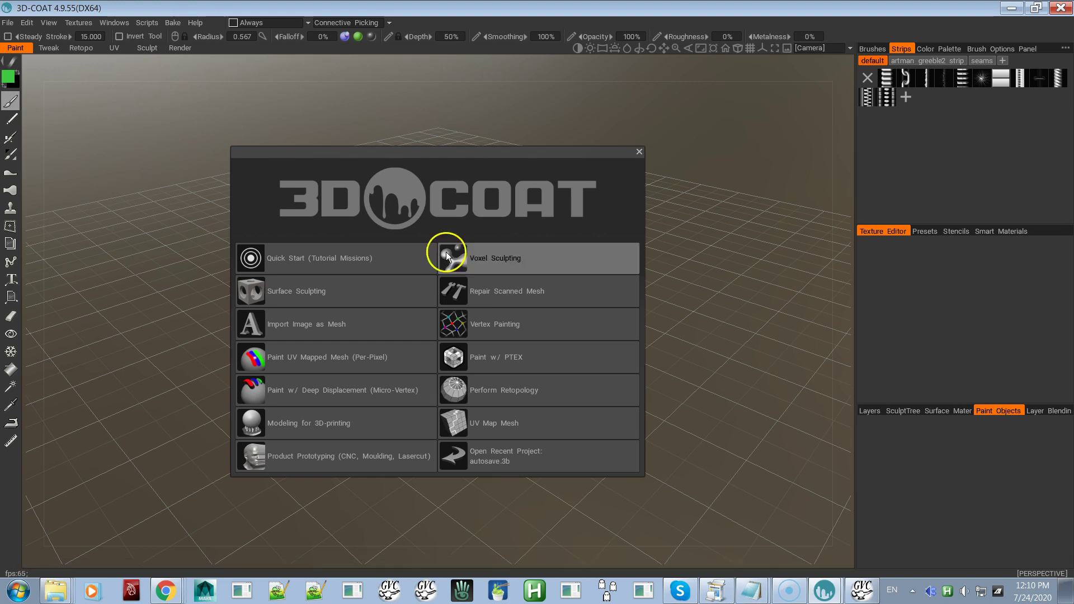
Step: Reread the Trial Version setup instructions, return to 3D-Coat and open the file chooser for running a script
left_click(861, 594)
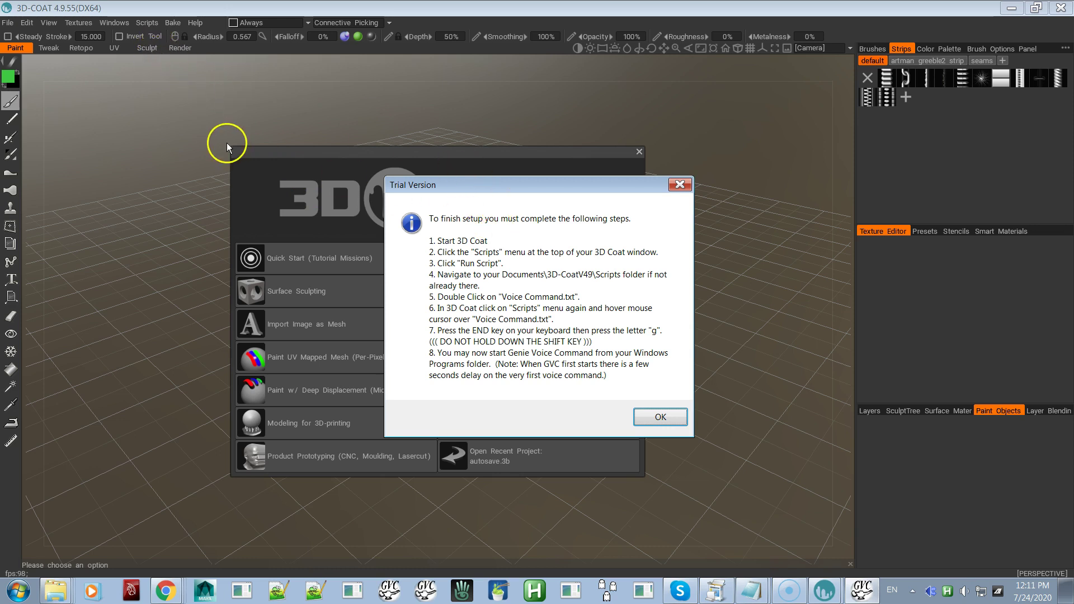
key("Return")
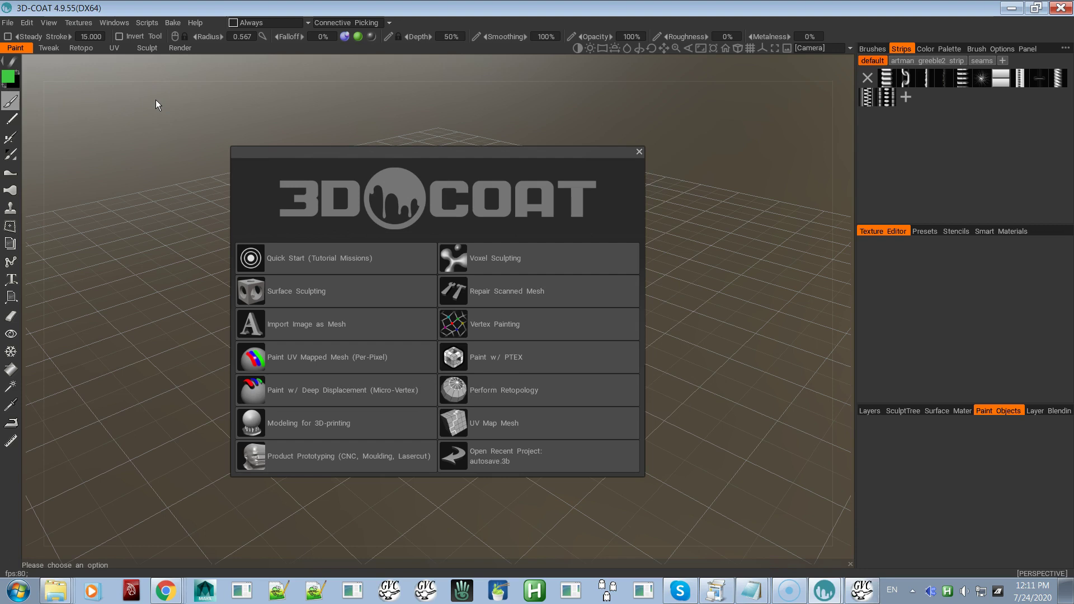
left_click(150, 27)
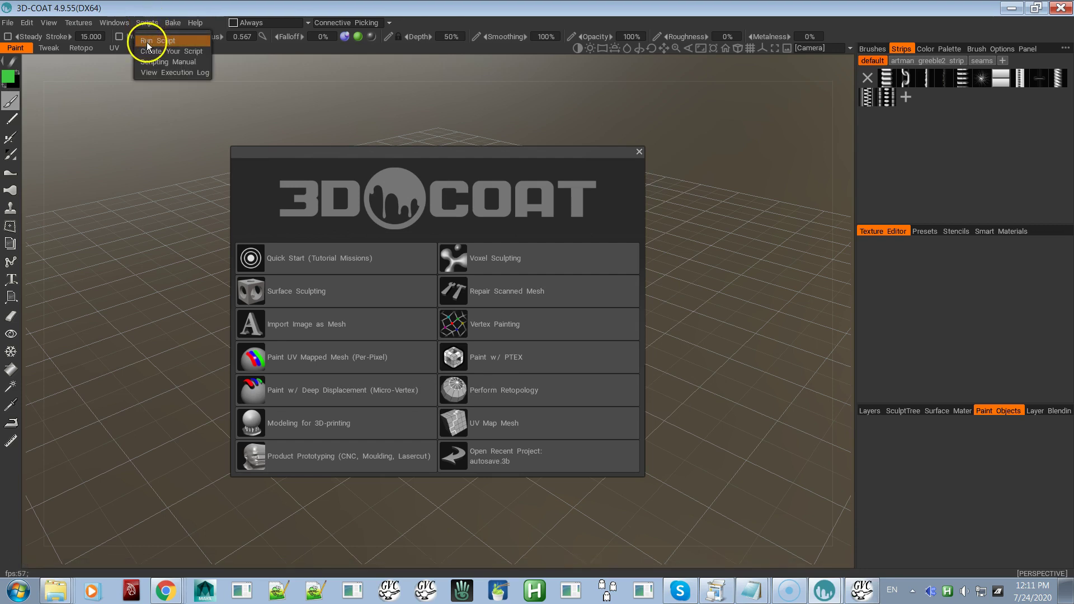
left_click(147, 42)
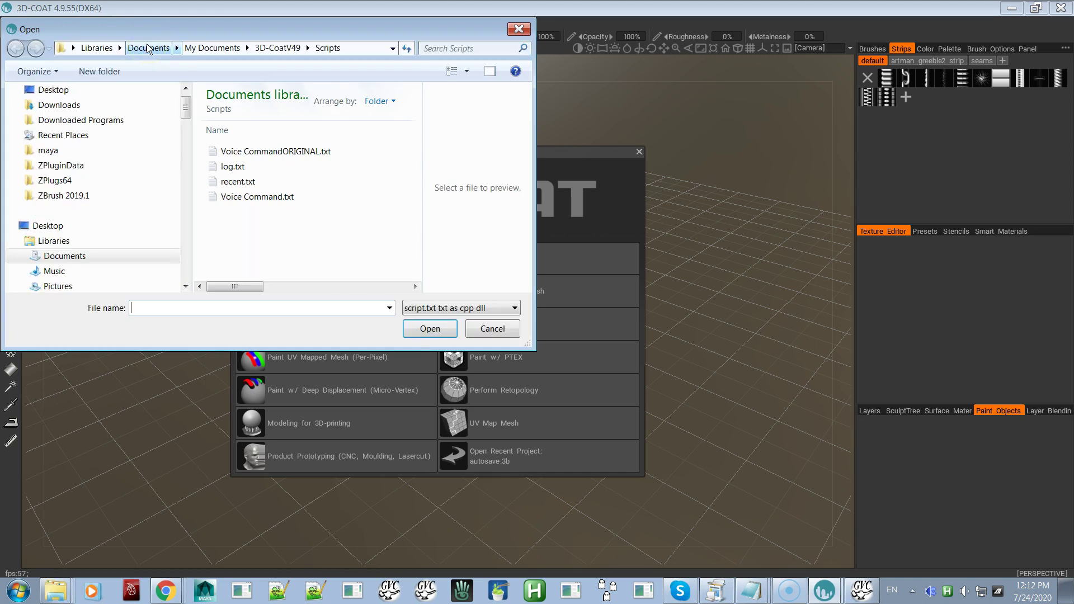
Step: Browse from the Documents library through the 3D-CoatV49 folder to its Scripts folder
left_click(128, 55)
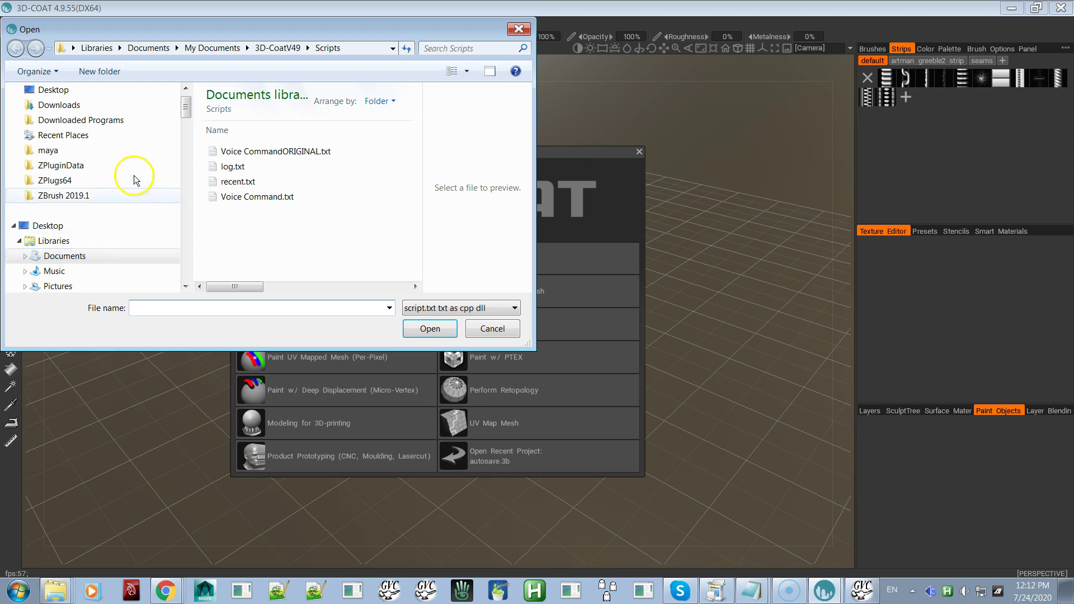
left_click(65, 256)
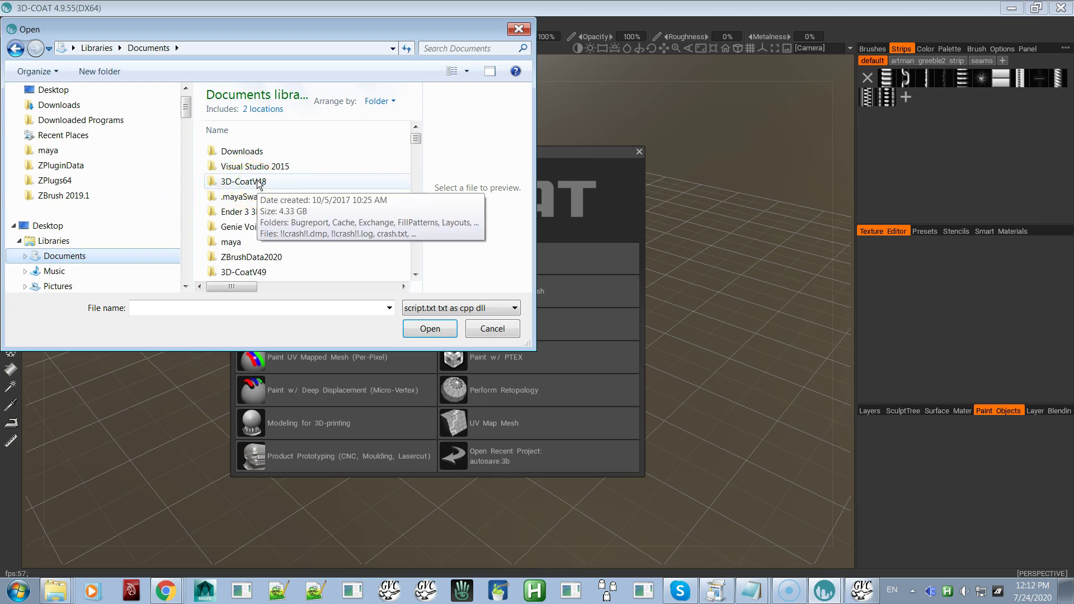
left_click(259, 273)
scroll(303, 211, "down", 1)
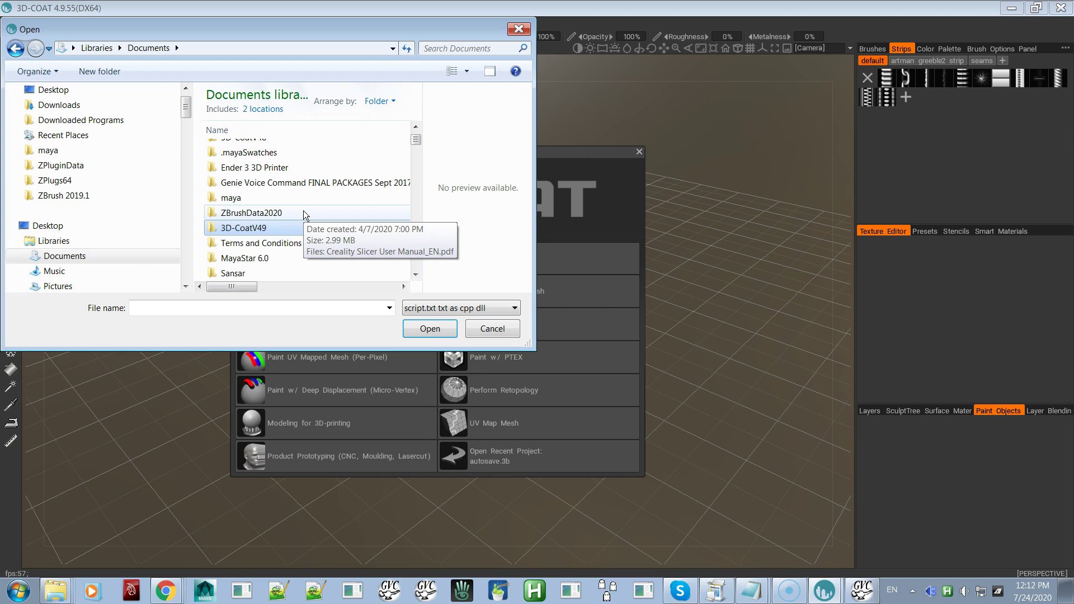
left_click(240, 230)
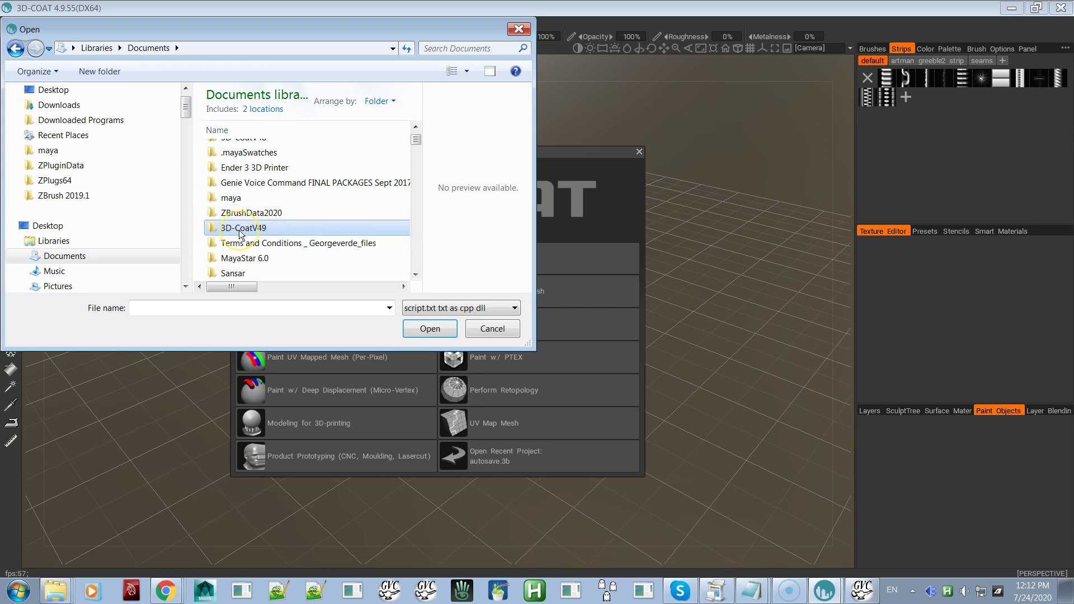
left_click(256, 229)
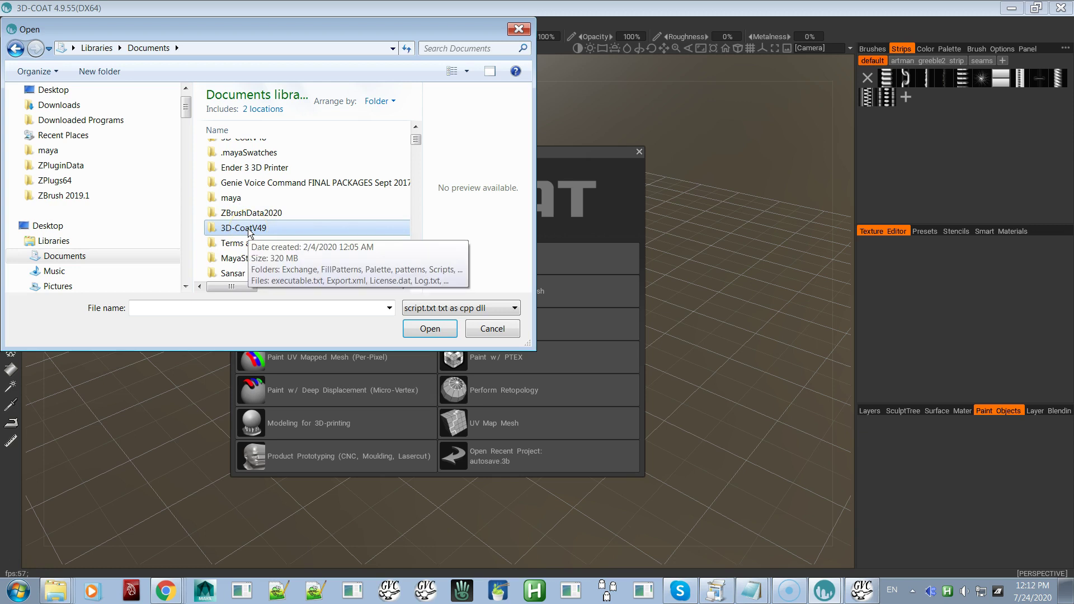
double_click(244, 228)
left_click(254, 152)
double_click(255, 154)
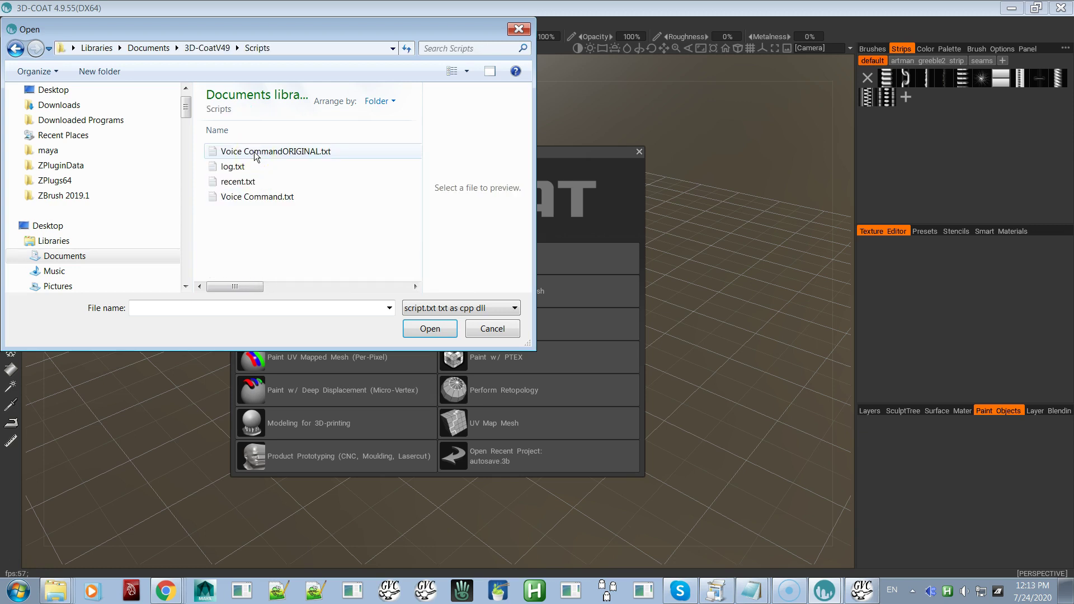
Step: Run the Voice Command.txt script and dismiss the sculpting tips message
left_click(257, 198)
left_click(256, 196)
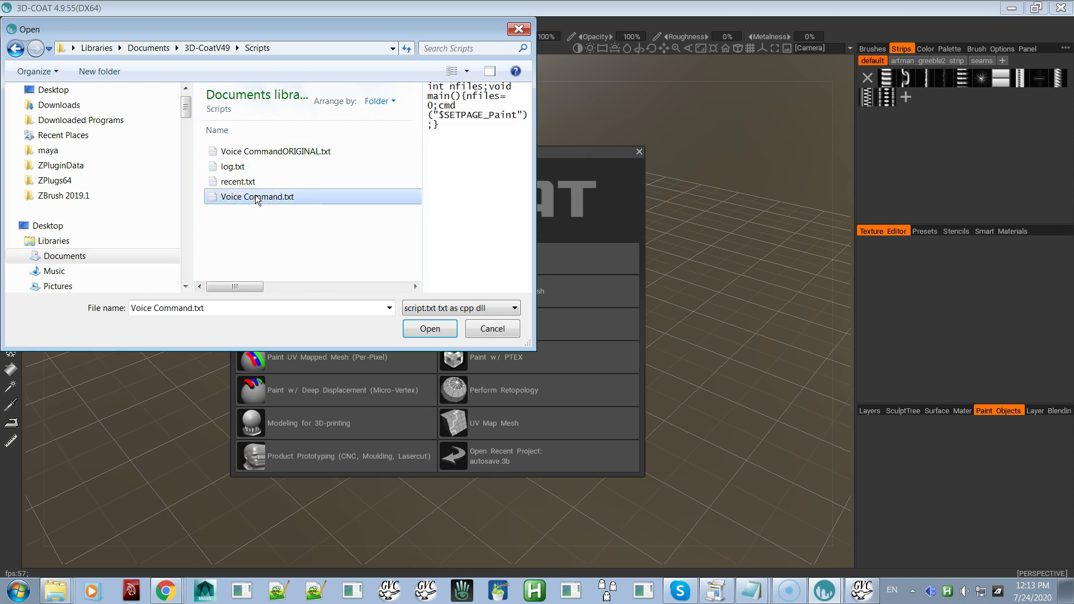
double_click(256, 196)
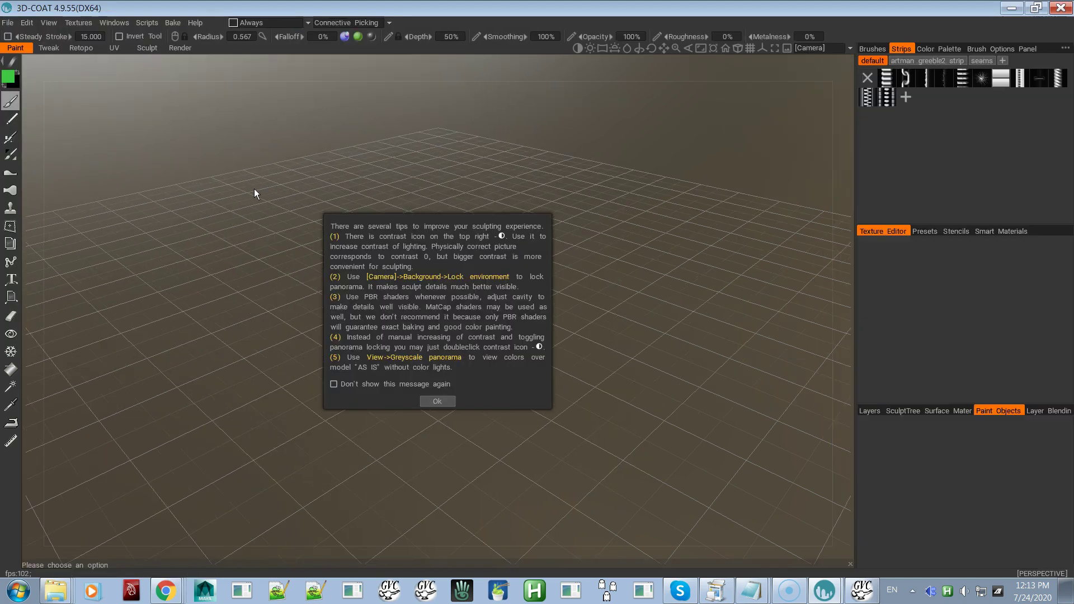
left_click(258, 260)
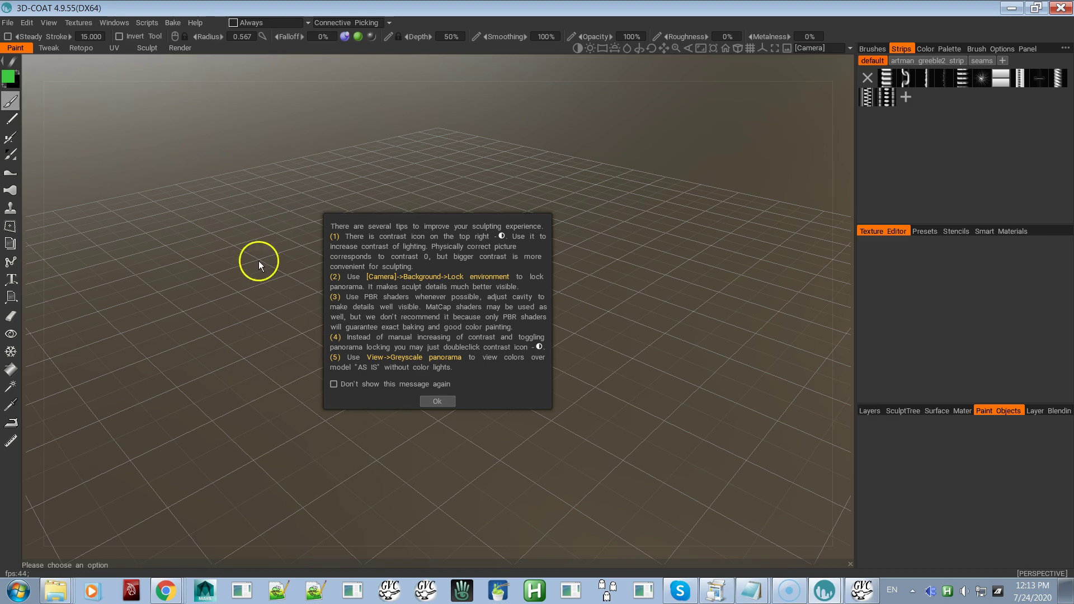
left_click(428, 402)
Step: Assign G as the hotkey for the Voice Command.txt script entry
left_click(147, 23)
left_click(150, 22)
left_click(154, 23)
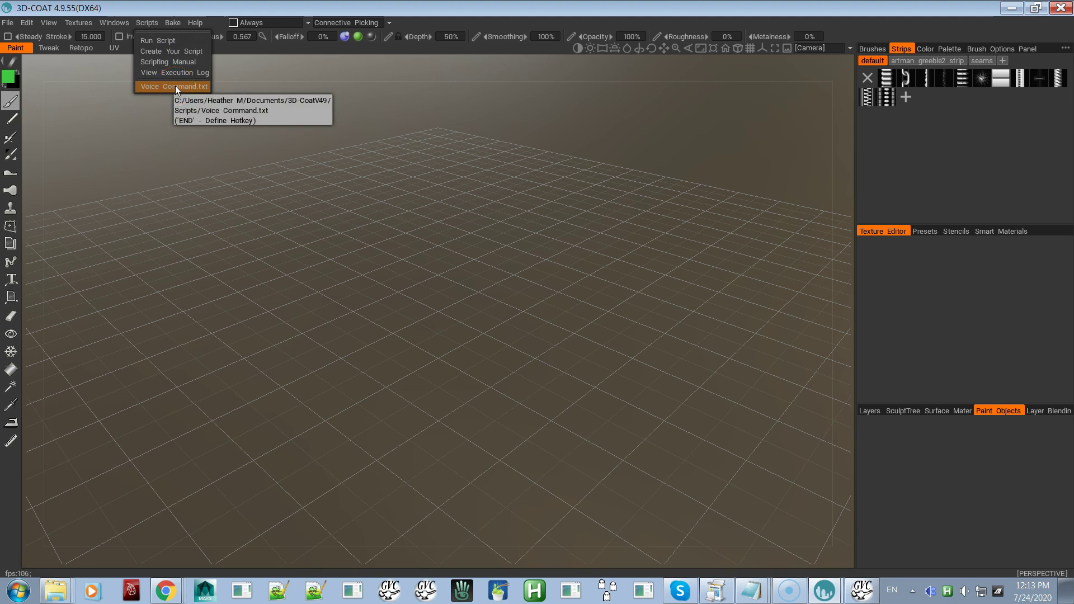
left_click(180, 108)
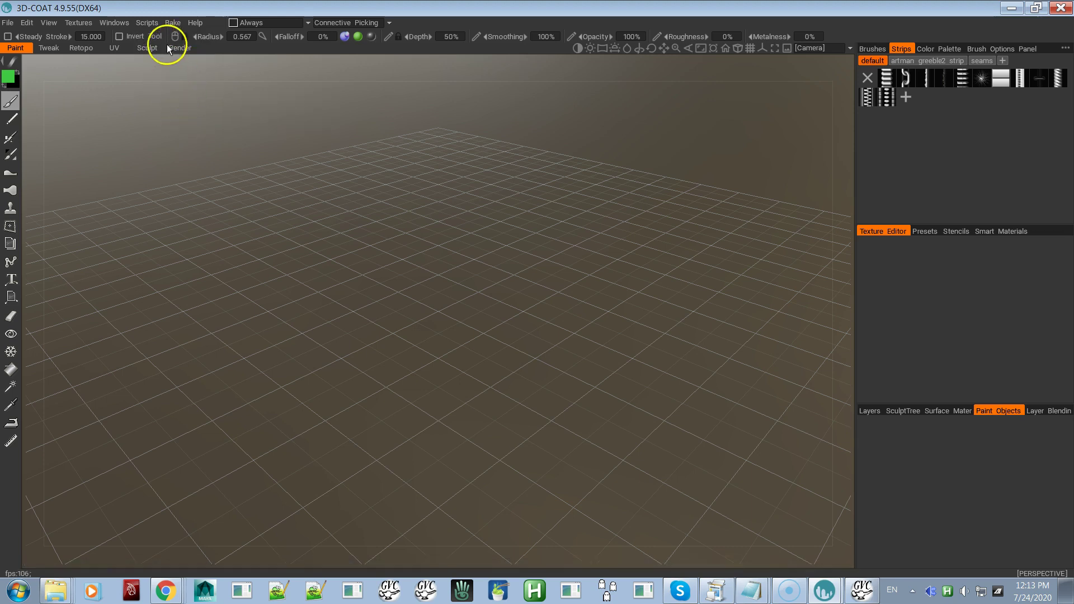
left_click(156, 24)
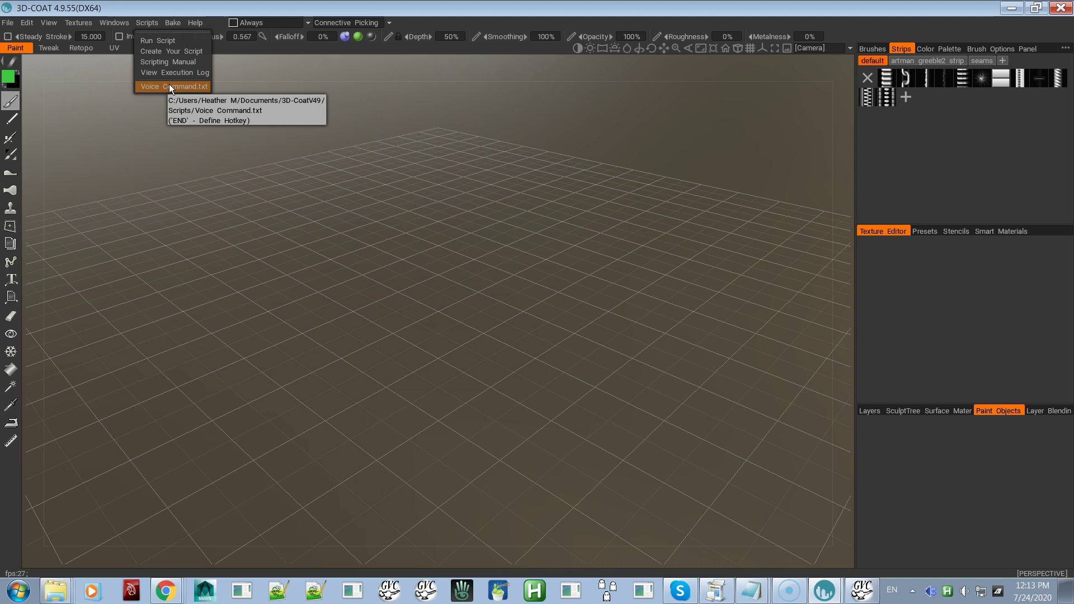
key("End")
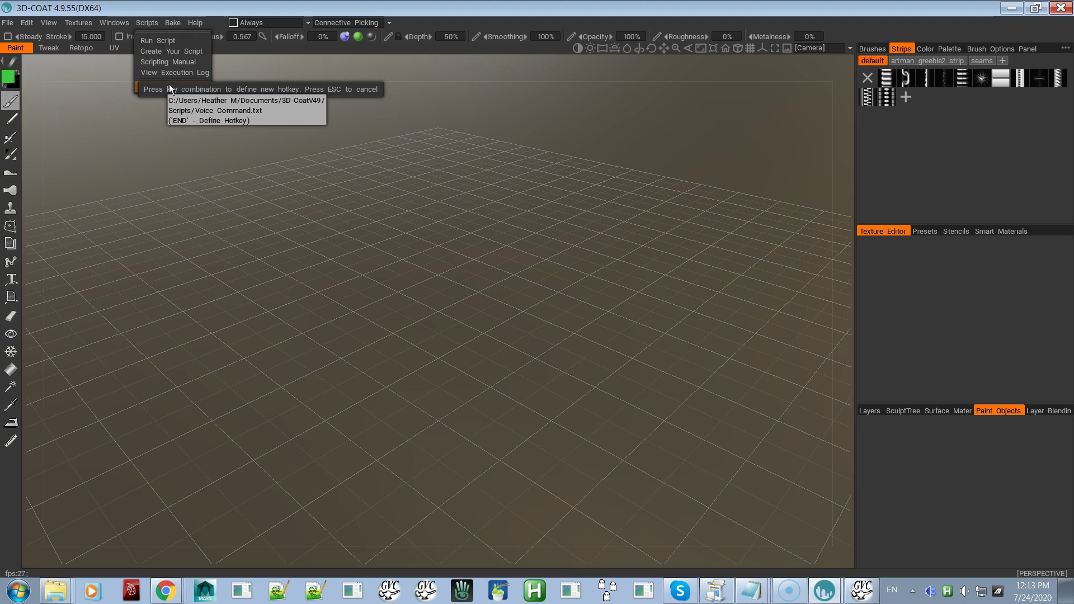
key("g")
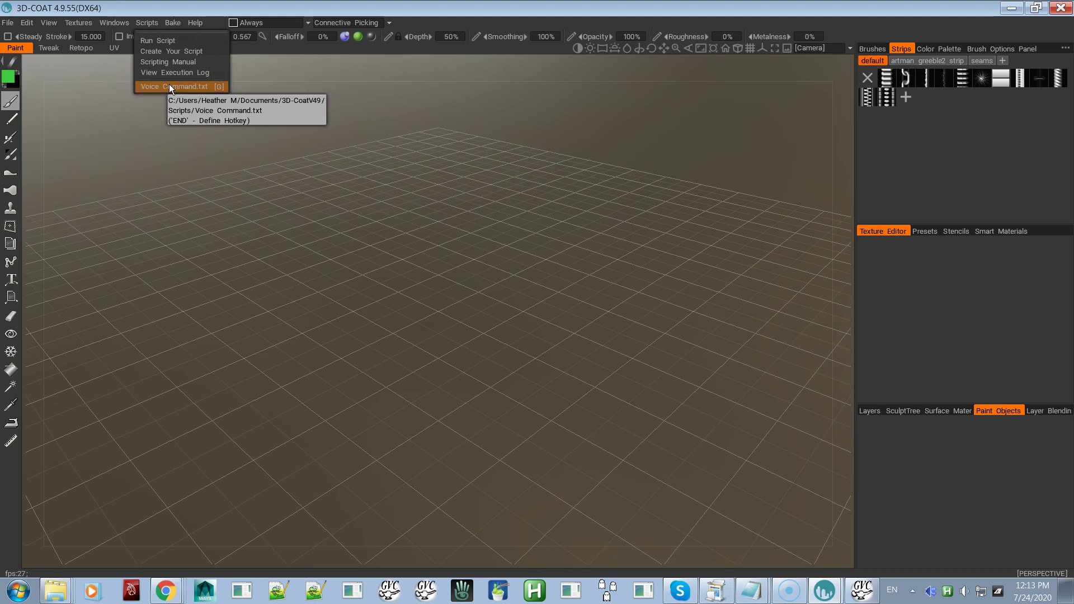
Step: Check the Voice Command.txt entry and the hotkey shown beside it in the scripts list
left_click(216, 87)
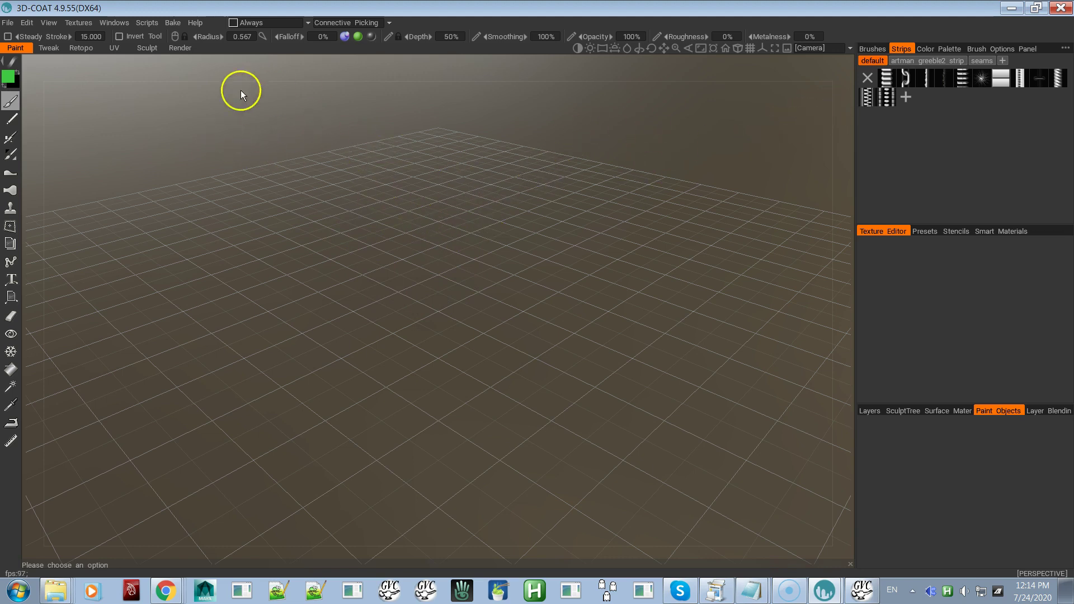
left_click(151, 25)
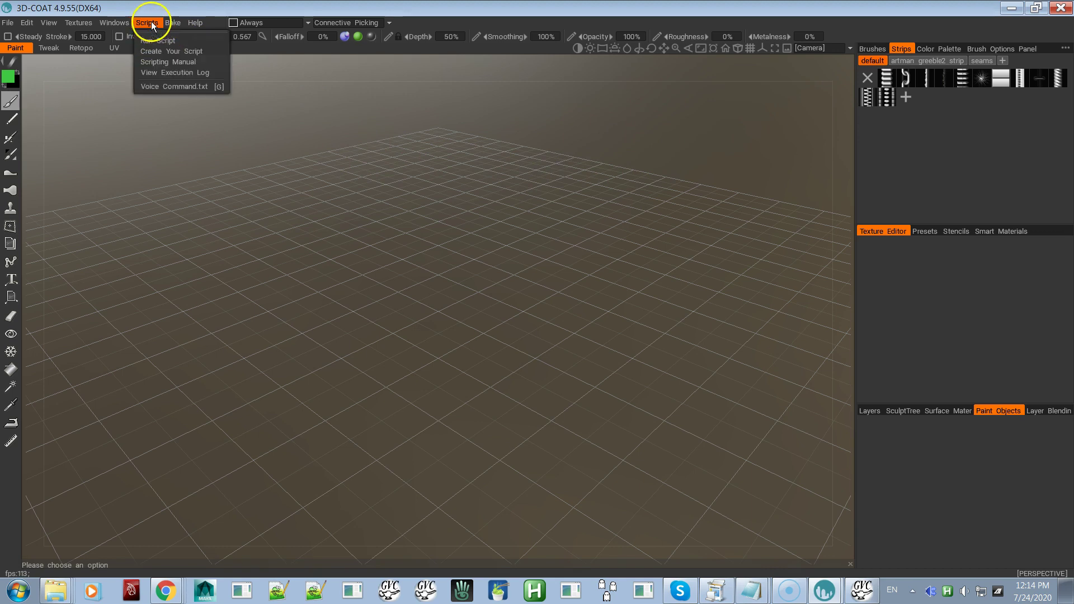
left_click(155, 87)
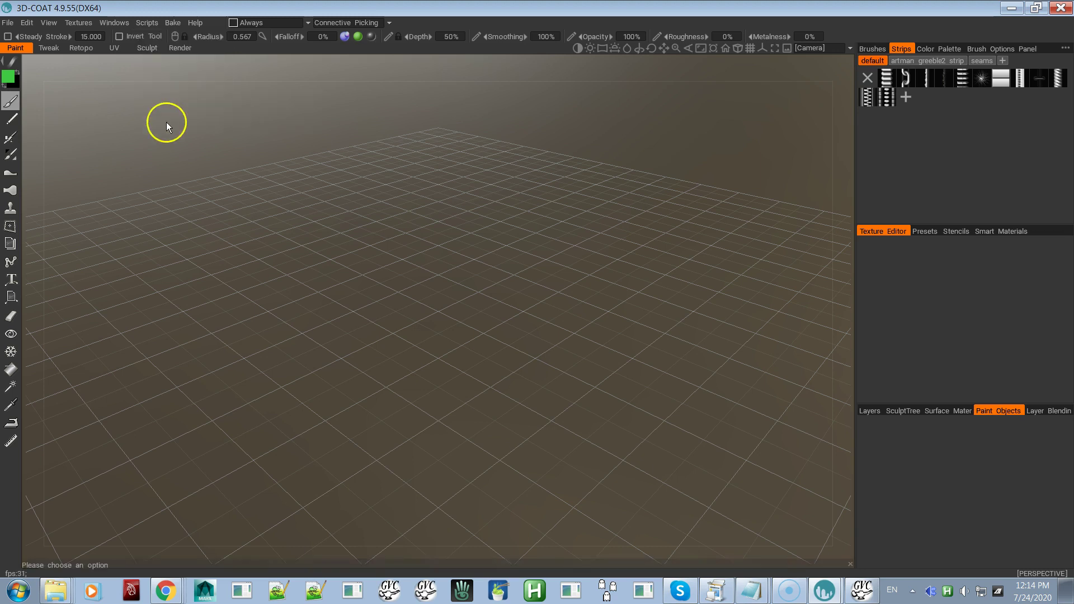
left_click(156, 24)
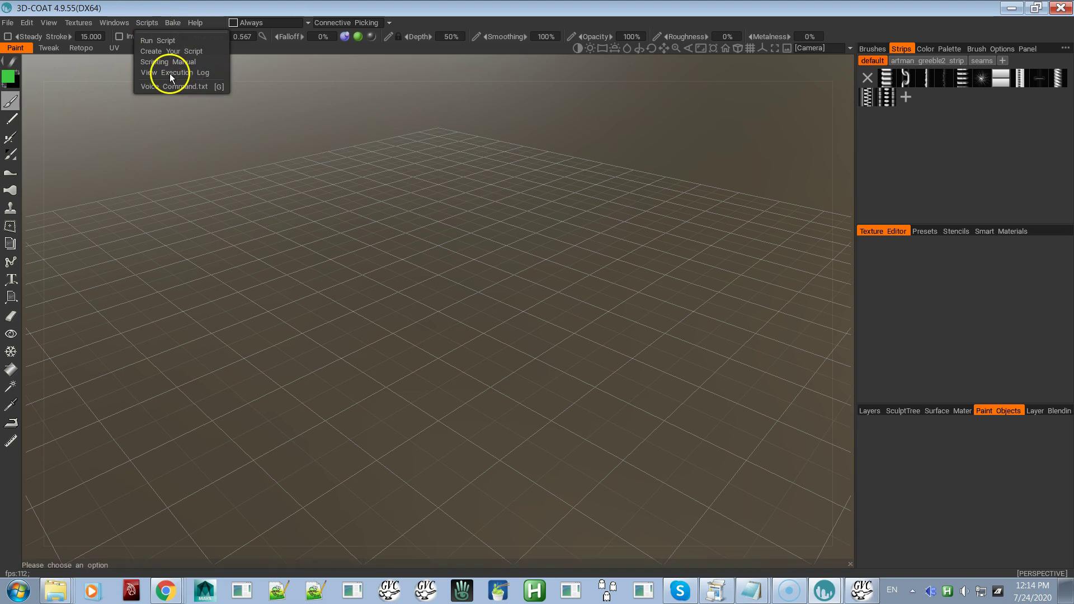
left_click(217, 87)
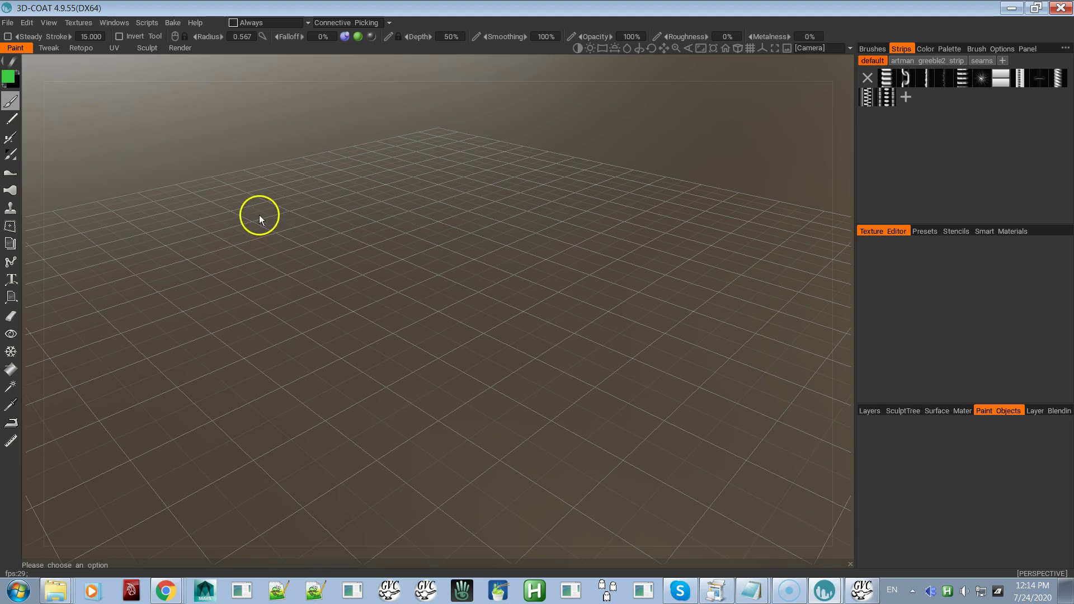
left_click(147, 22)
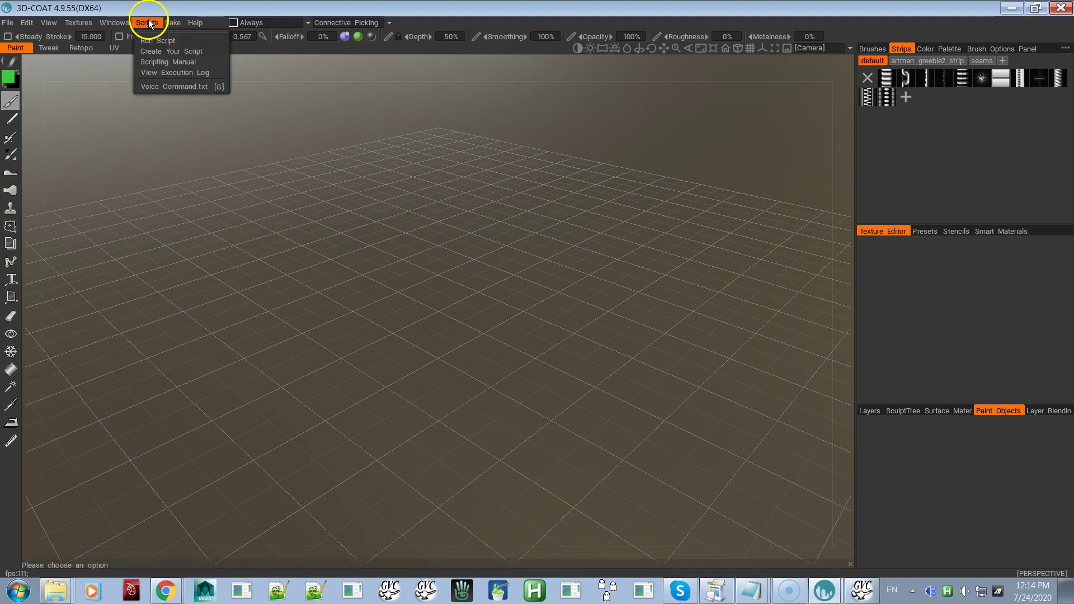
left_click(220, 86)
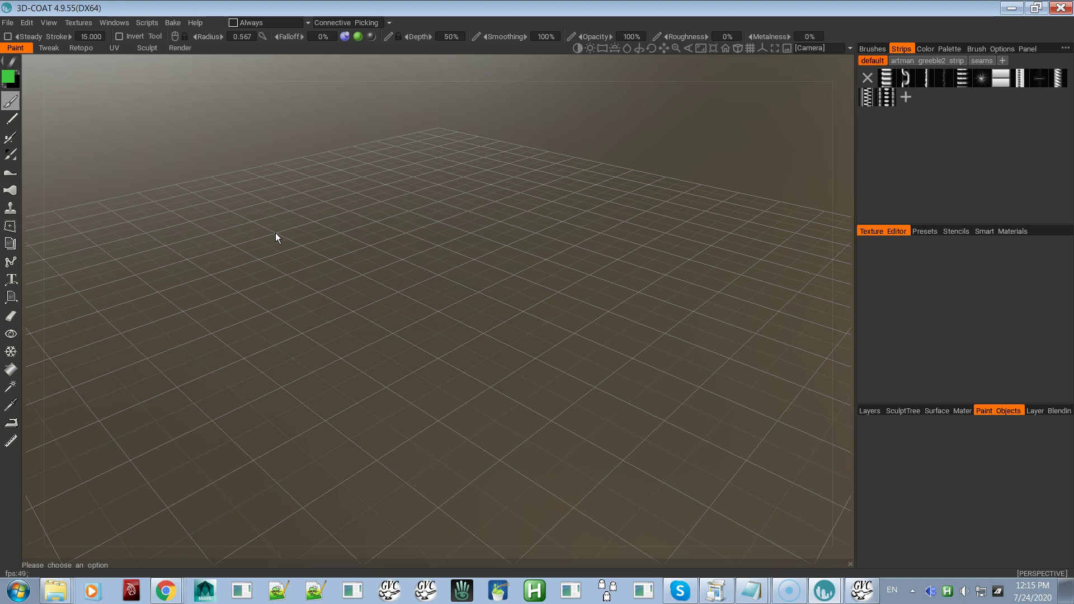
Step: Dismiss the final setup instructions and launch 3D Coat 4.9 Genie Voice Command from the installed programs
left_click(860, 588)
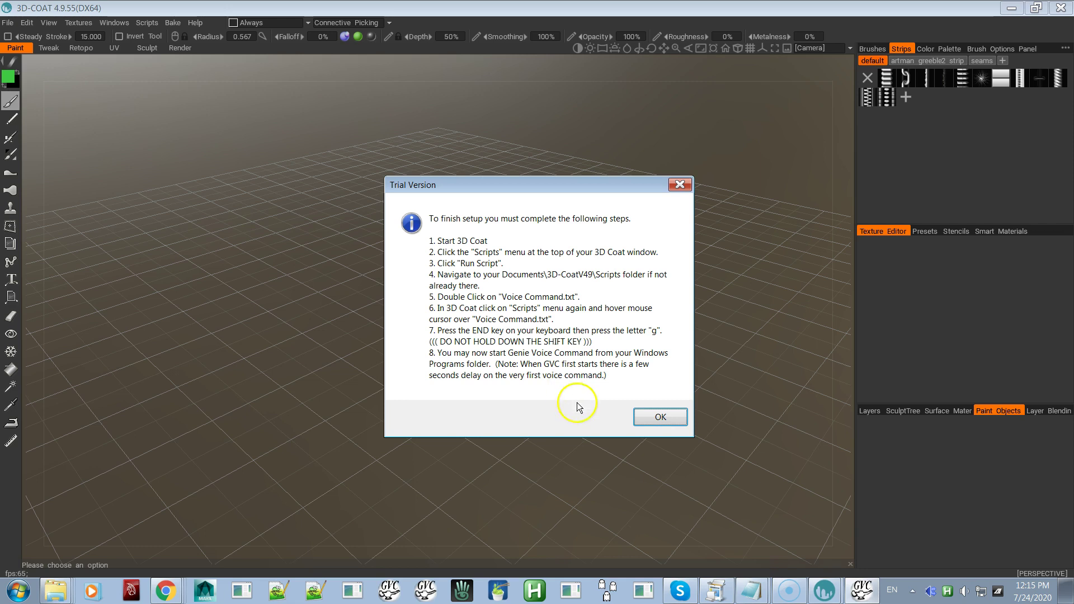
left_click(663, 417)
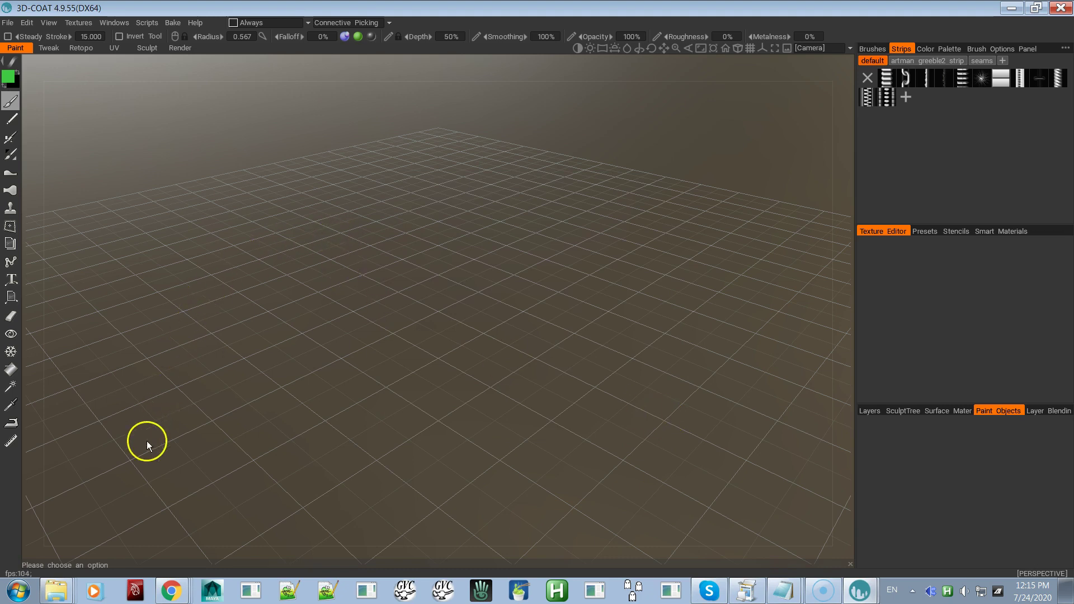
left_click(18, 592)
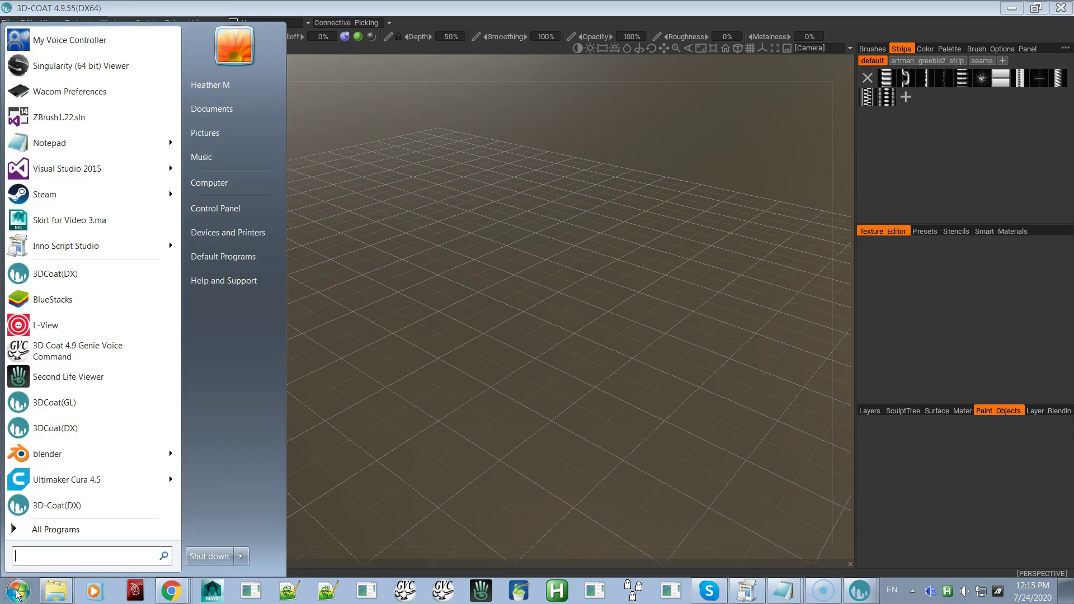
left_click(56, 528)
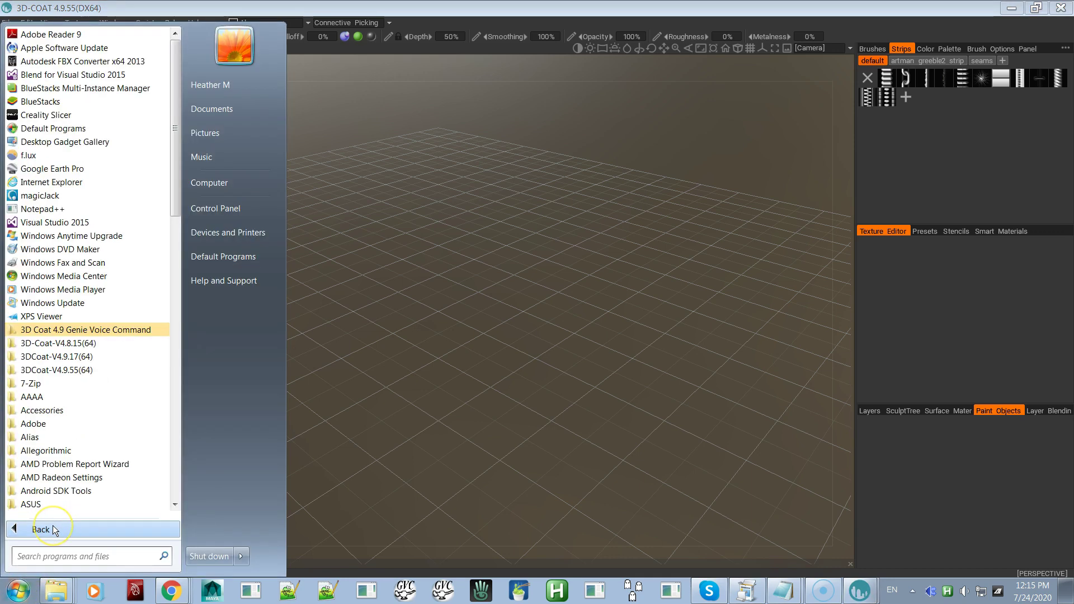
left_click(119, 330)
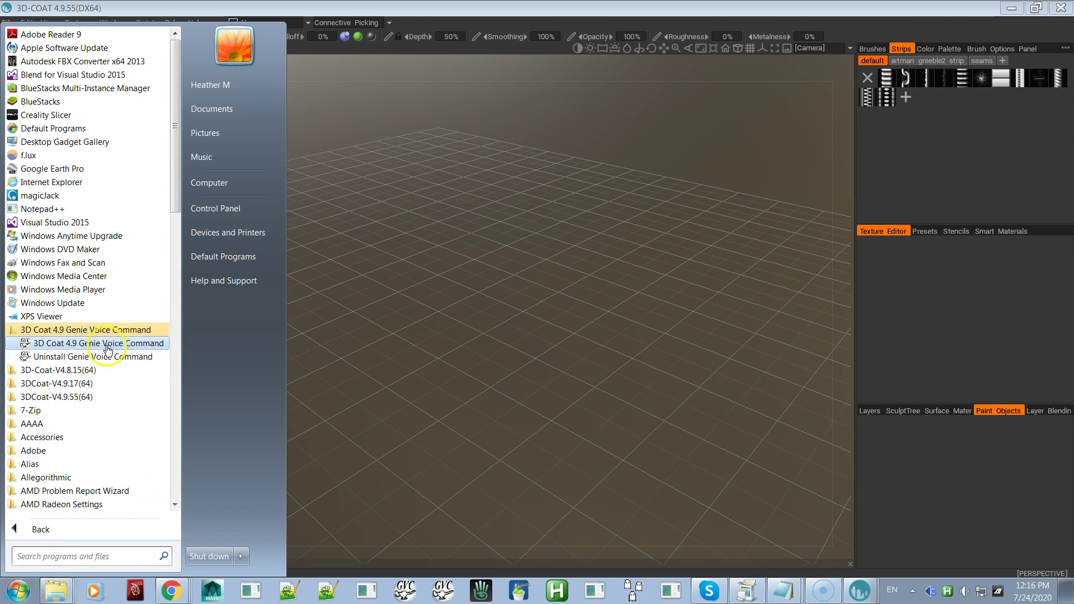
left_click(103, 342)
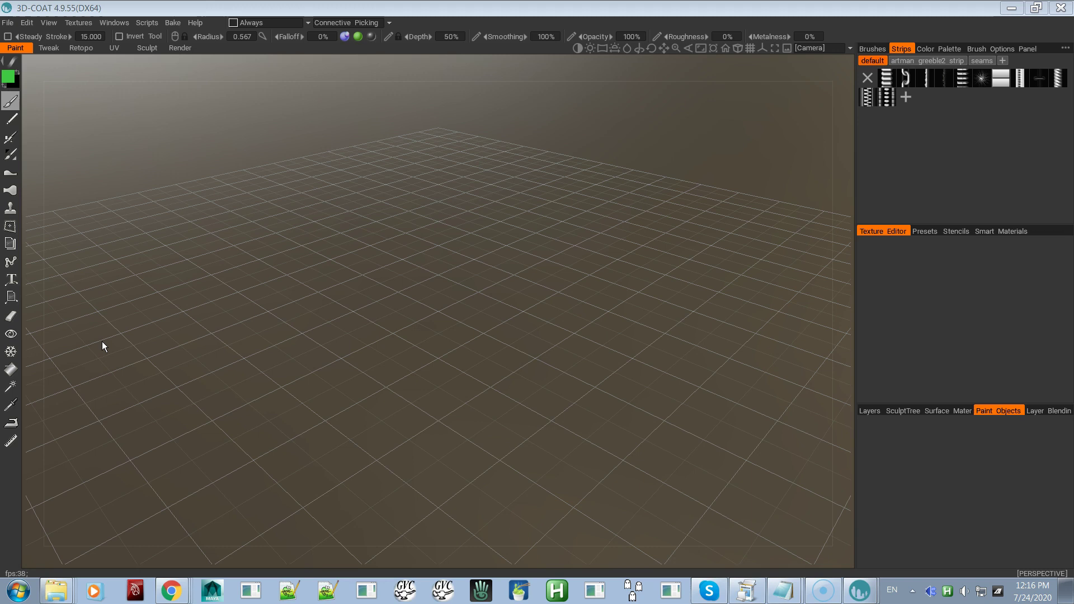
left_click(257, 318)
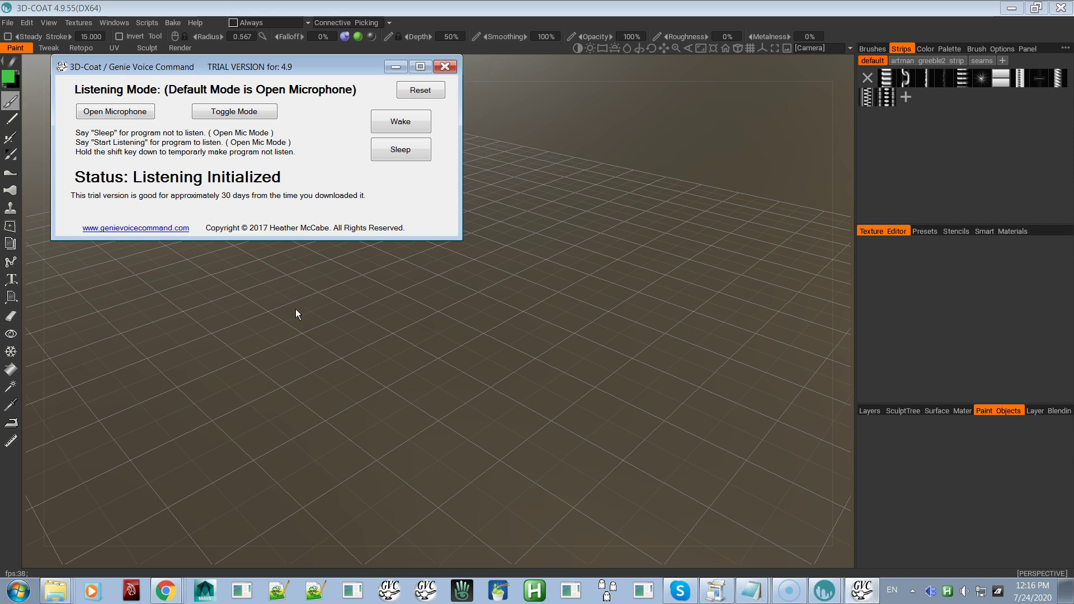
Step: Return to 3D-Coat and start a Voxel Sculpting scene with the smallest sphere
left_click(486, 276)
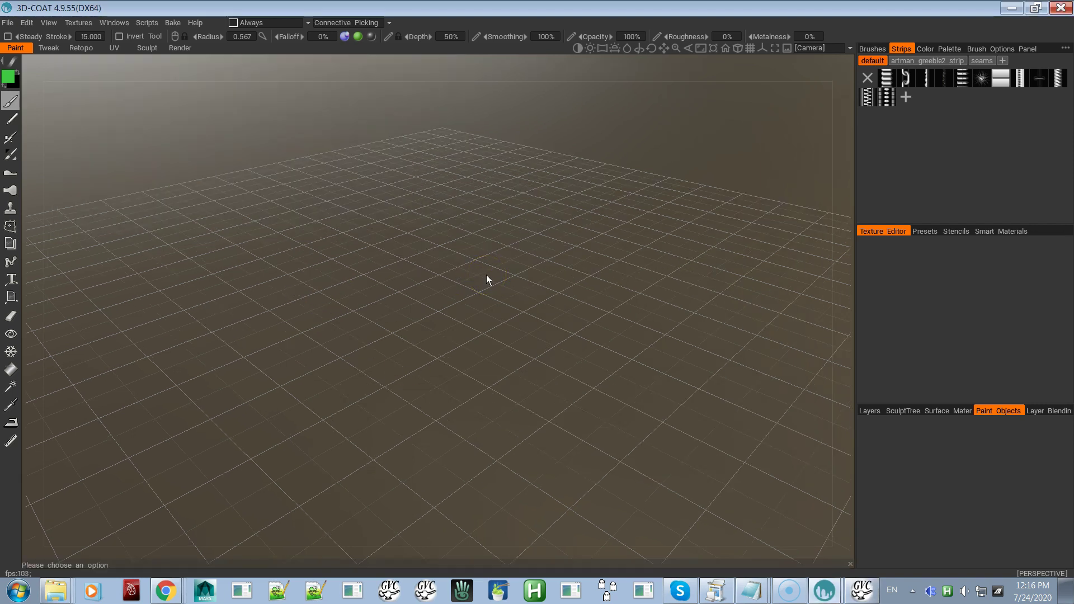
left_click(492, 267)
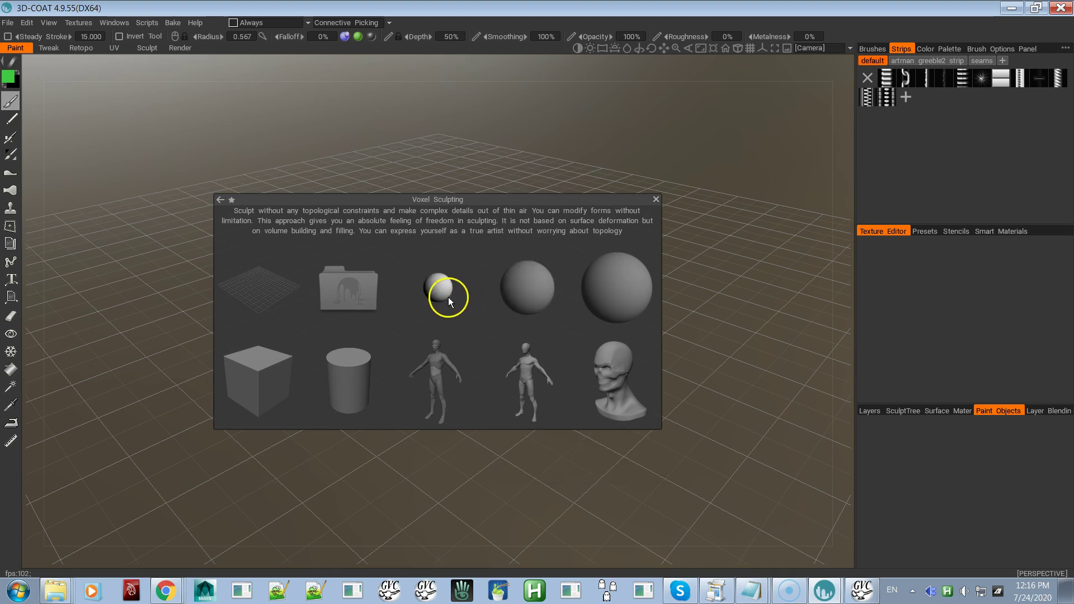
left_click(440, 288)
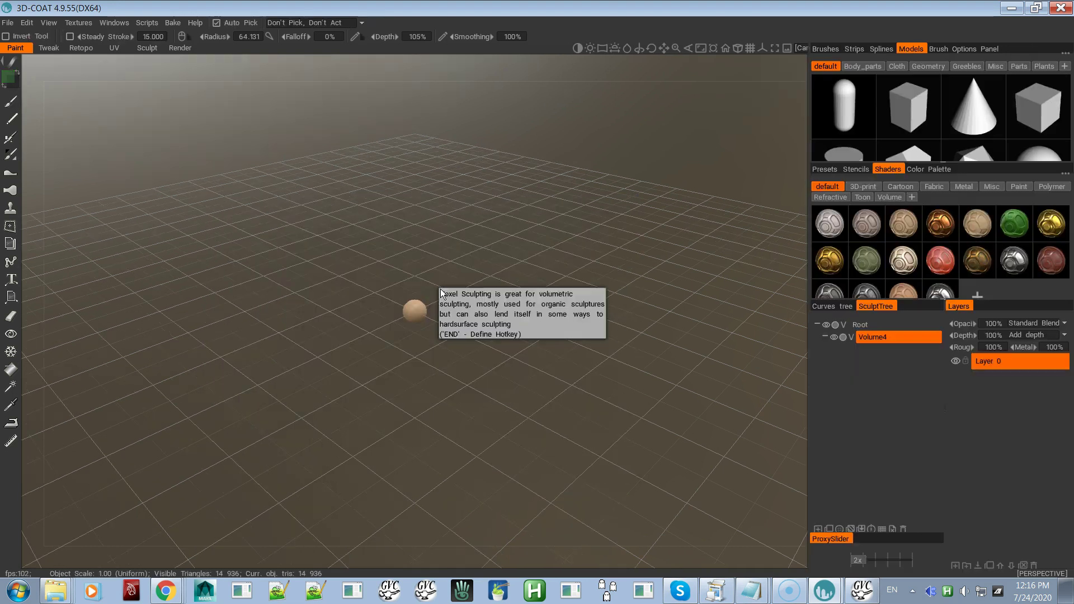
Step: Sculpt a raised ridge across the front of the sphere with the Grow tool
mouse_move(458, 376)
right_mouse_down("alt")
mouse_move(529, 451)
mouse_move(332, 343)
mouse_move(356, 297)
mouse_move(464, 302)
right_mouse_up("alt")
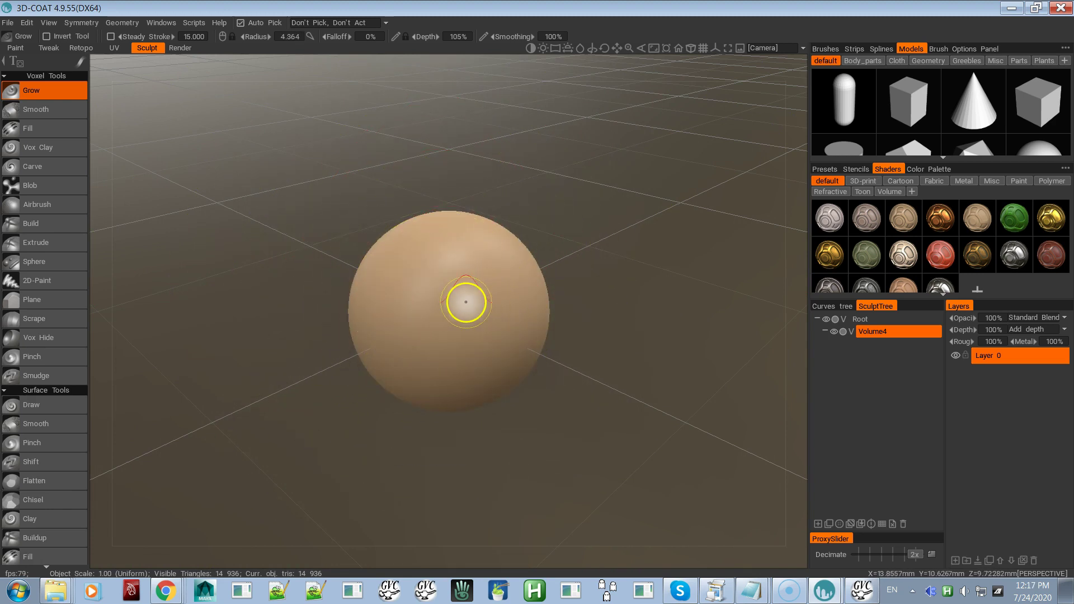
mouse_move(509, 285)
left_mouse_down()
mouse_move(520, 278)
mouse_move(497, 304)
mouse_move(455, 312)
mouse_move(414, 302)
mouse_move(464, 301)
mouse_move(482, 285)
mouse_move(434, 307)
mouse_move(406, 299)
mouse_move(473, 299)
mouse_move(434, 321)
mouse_move(395, 324)
mouse_move(452, 310)
left_mouse_up()
Step: Cycle through voxel tools including Fill, Blob, Airbrush and Extrude, and finish with Grow on the sphere's ridge
key("f")
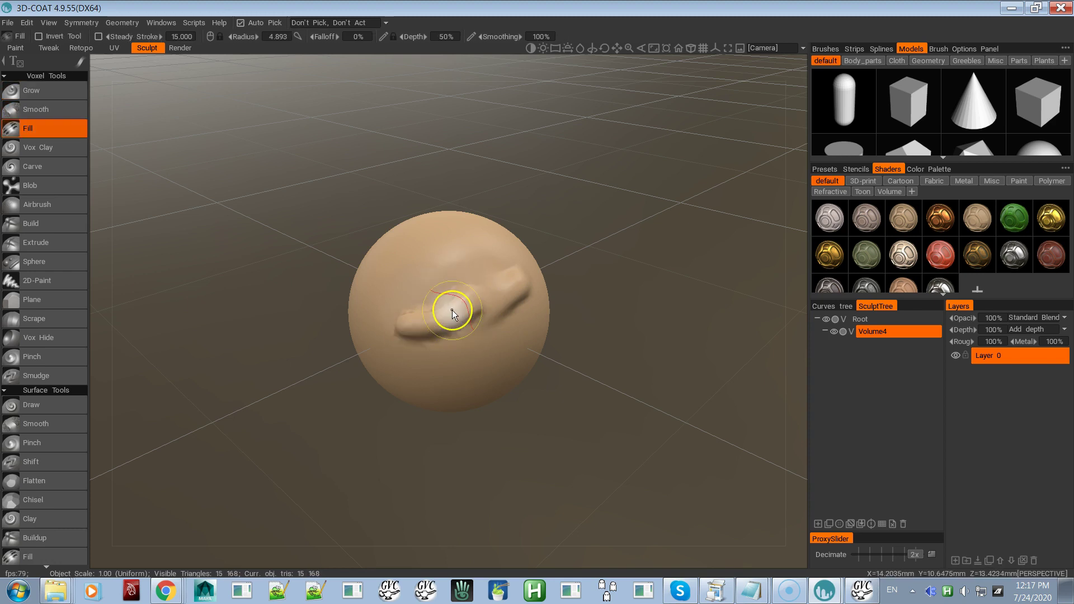
key("b")
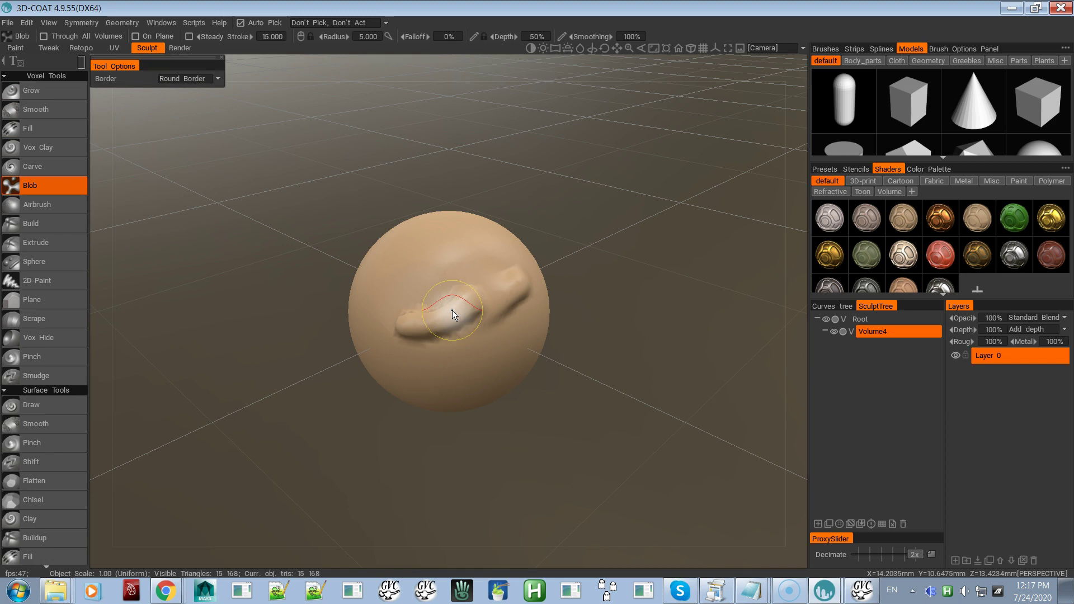
key("a")
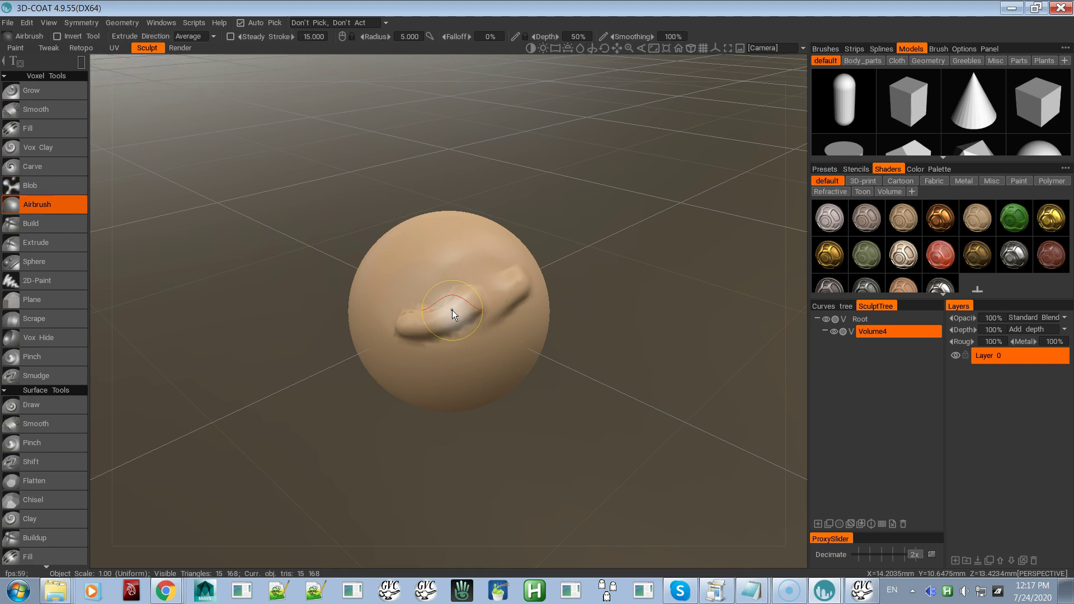
key("b")
key("e")
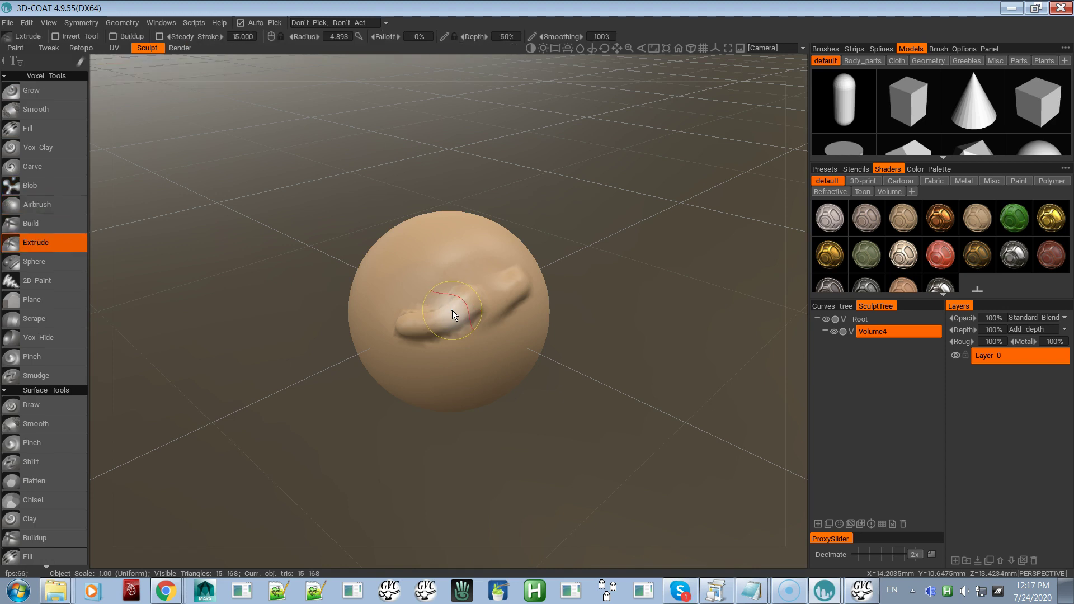
key("g")
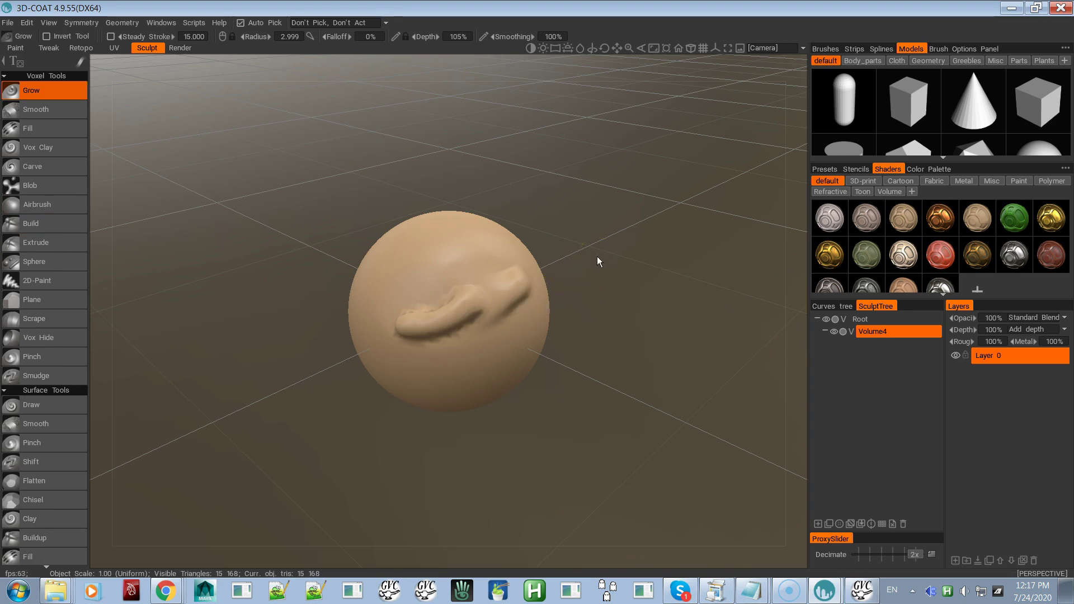
Step: Auto-retopologize the sculpted sphere with a required poly count of 1500 at Best Quality, Slowest, keeping a density modulator of 2.000
key("ctrl+r")
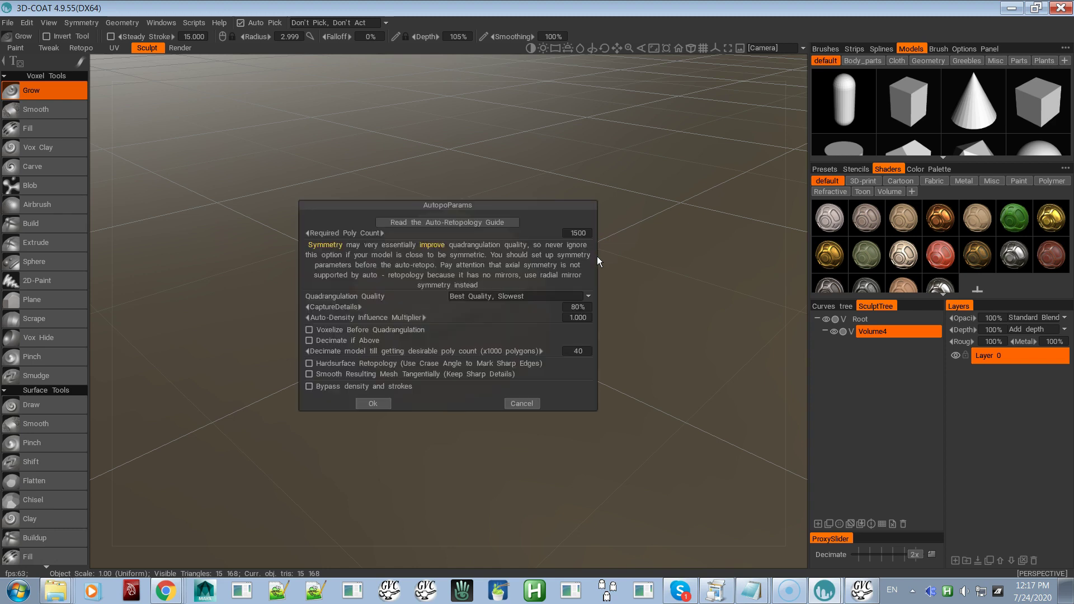
left_click(372, 403)
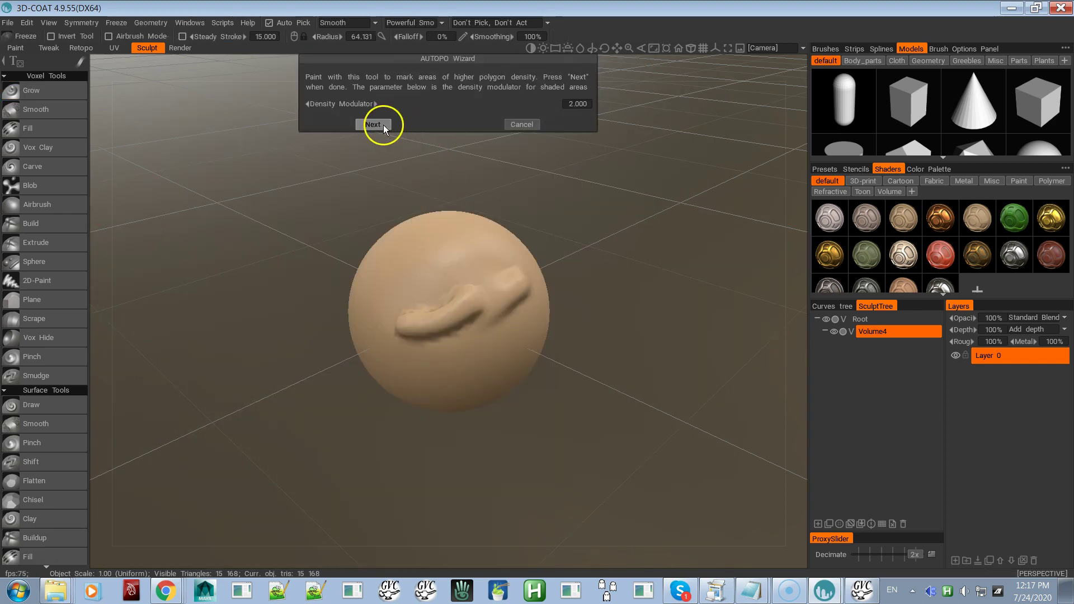
left_click(383, 125)
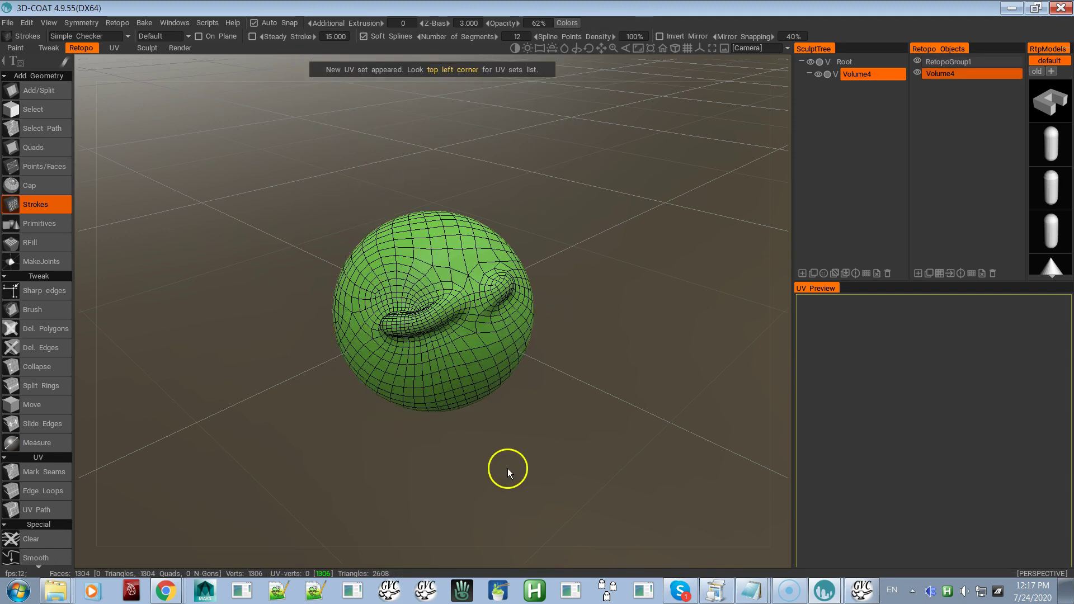
Step: Select all vertices of the retopo mesh with the Select tool
mouse_move(583, 468)
left_mouse_down("alt")
mouse_move(553, 462)
mouse_move(547, 420)
mouse_move(535, 413)
left_mouse_up("alt")
key("s")
left_click(479, 335)
key("ctrl+a")
left_click_drag(661, 442, 621, 352, "alt")
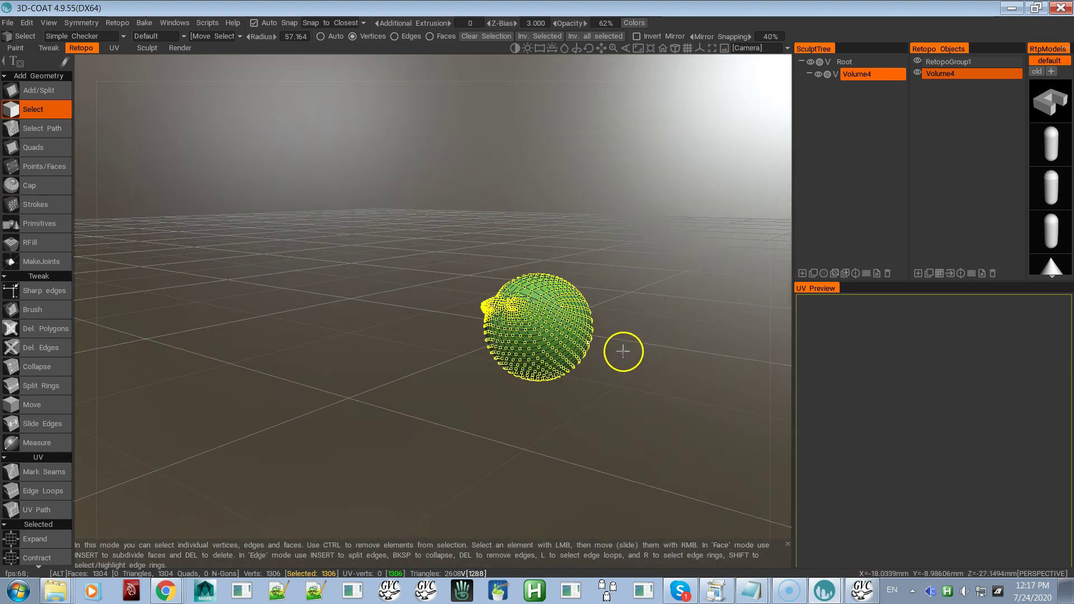
scroll(626, 369, "up", 5)
left_click_drag(632, 389, 440, 363, "alt")
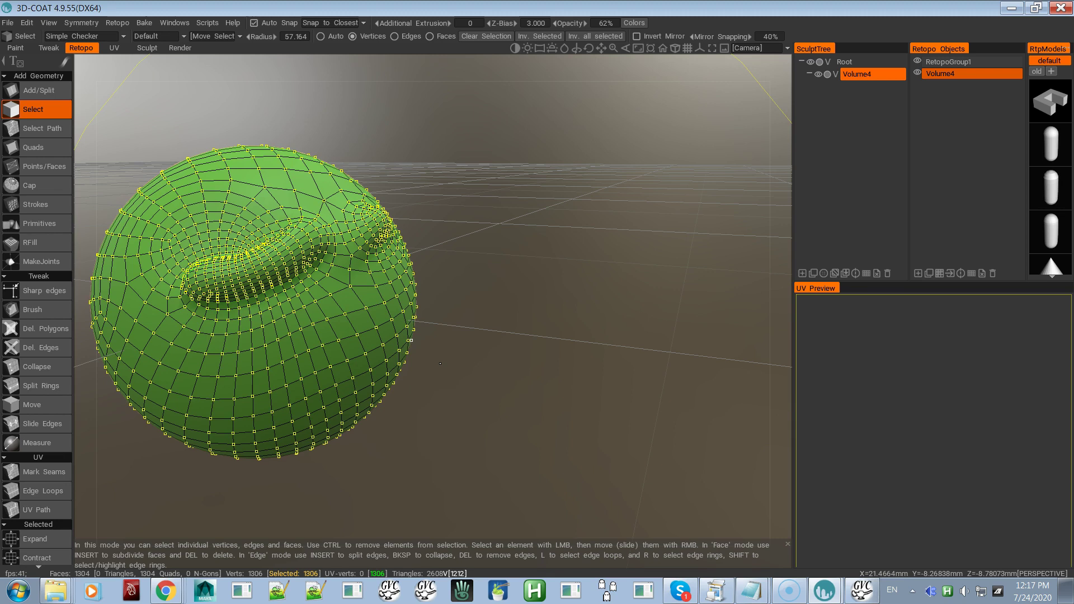
key("ctrl")
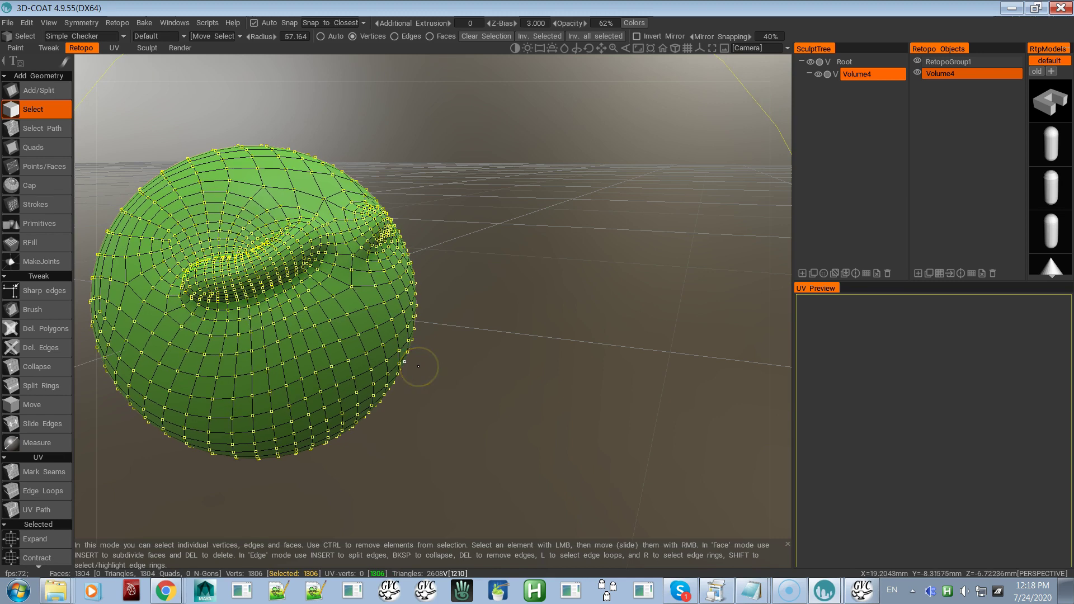
key("Return")
key("Return")
key("Return")
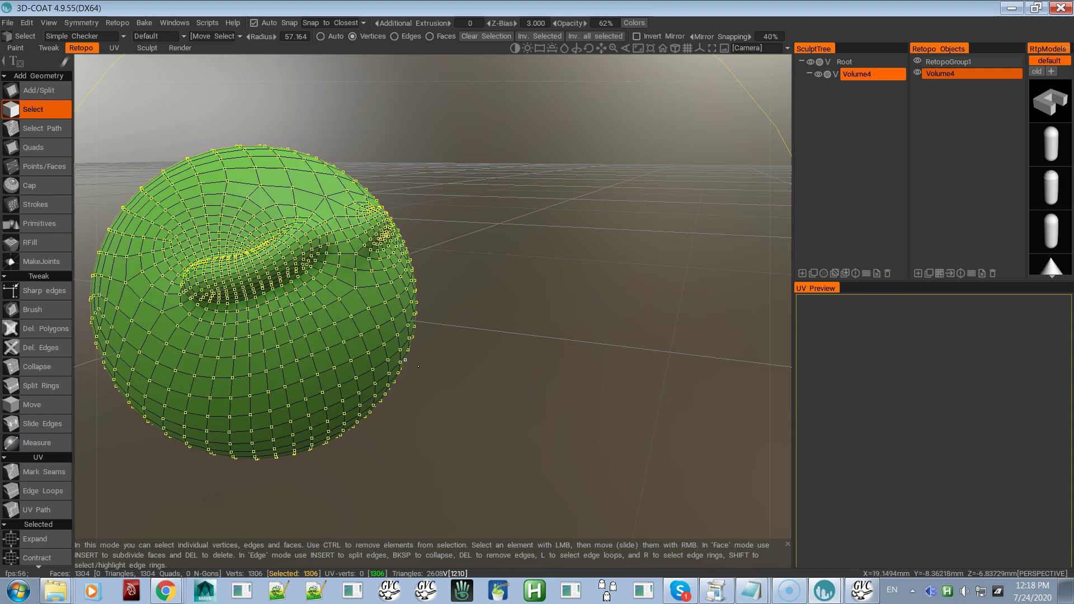
mouse_move(578, 367)
left_mouse_down("alt")
mouse_move(479, 371)
mouse_move(495, 408)
left_mouse_up("alt")
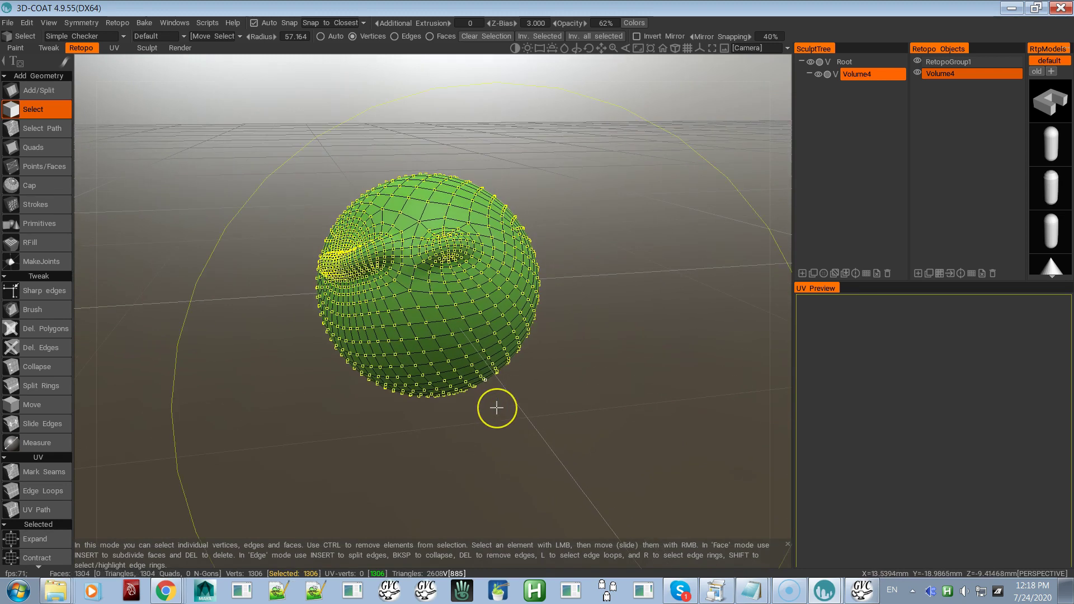
Step: Go through the Sculpt, UV, Render, Tweak and Paint rooms in turn and return to the Retopo room
key("F5")
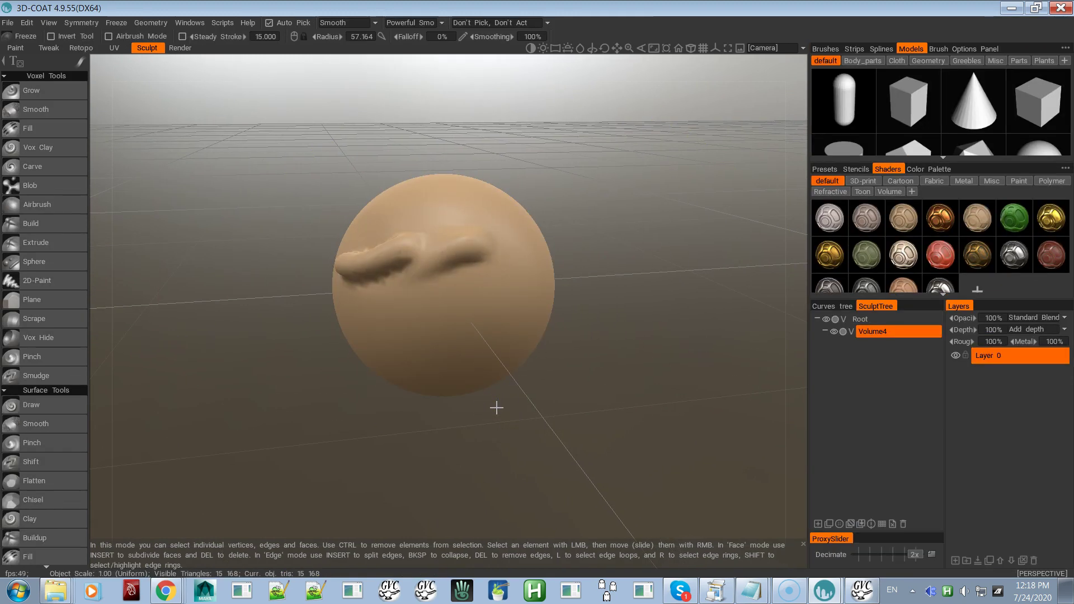
key("F4")
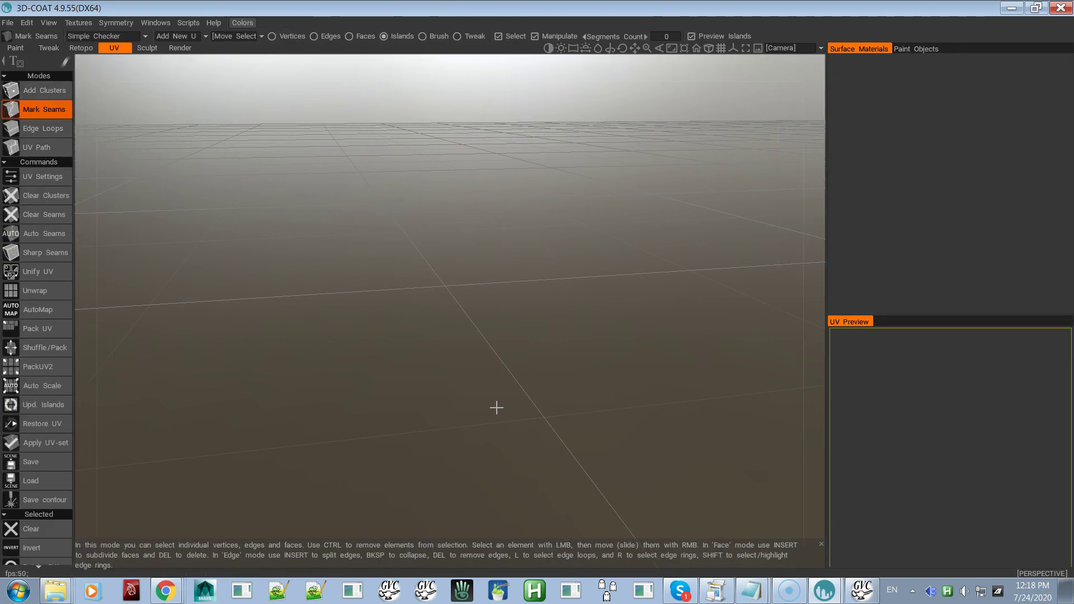
key("F5")
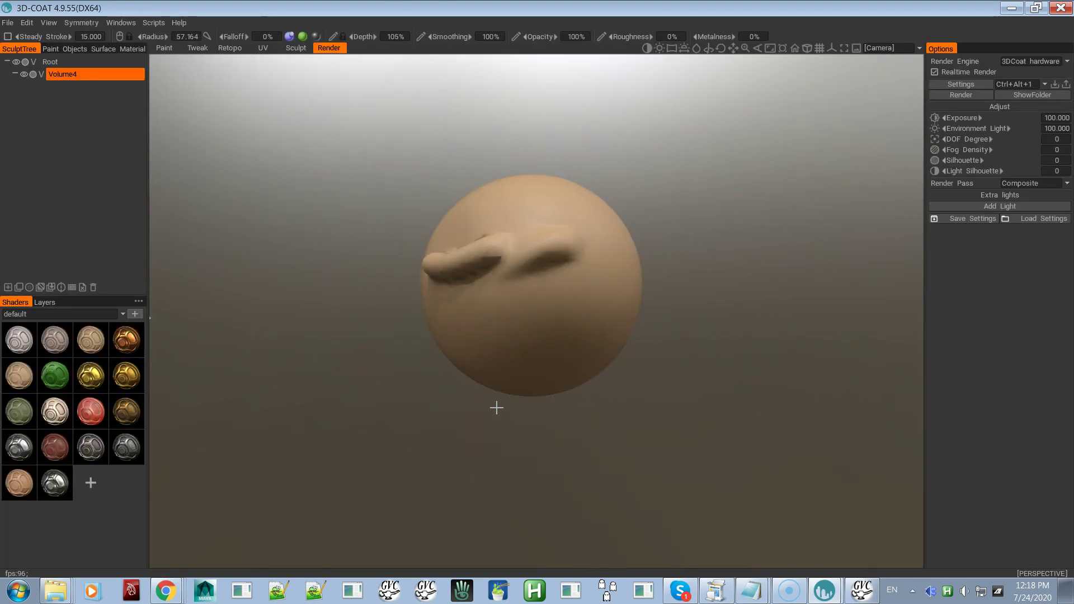
key("F2")
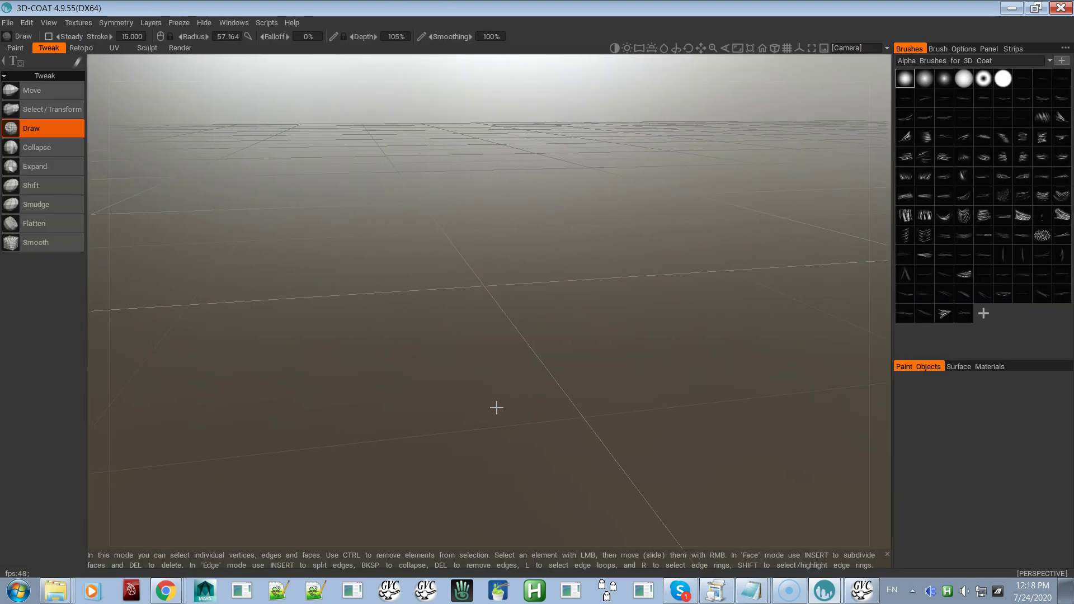
key("F1")
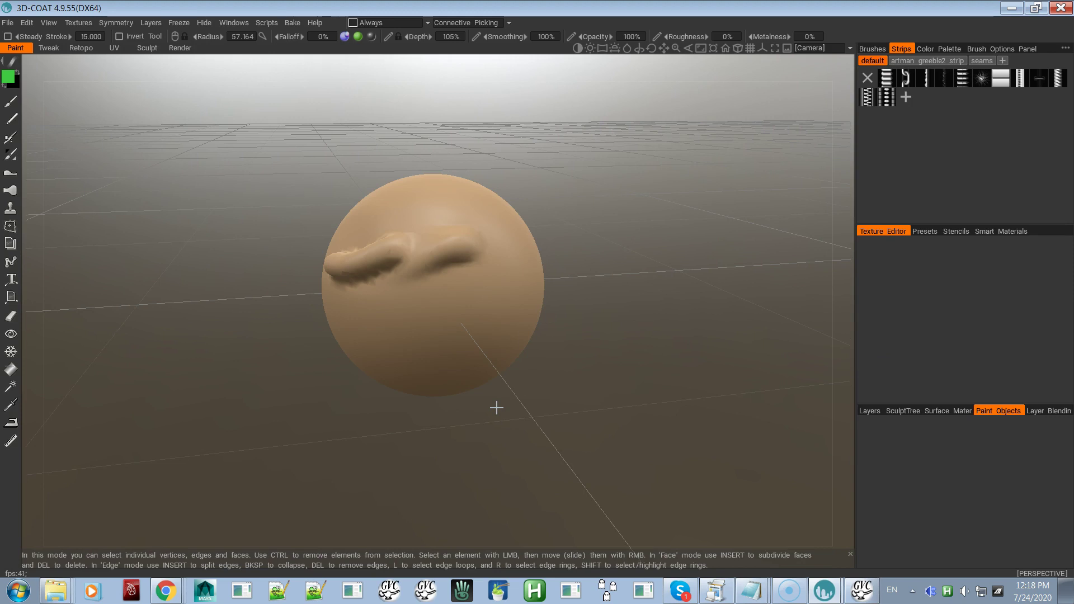
key("F3")
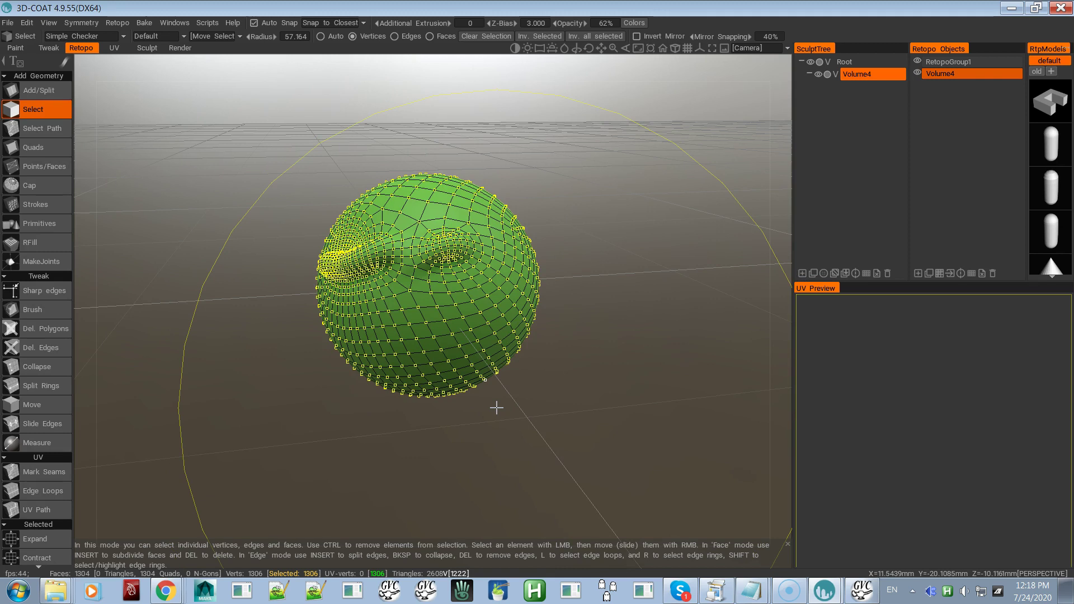
Step: Bring up the Genie Voice Command trial window and close the program
key("alt+Tab")
key("alt+Tab")
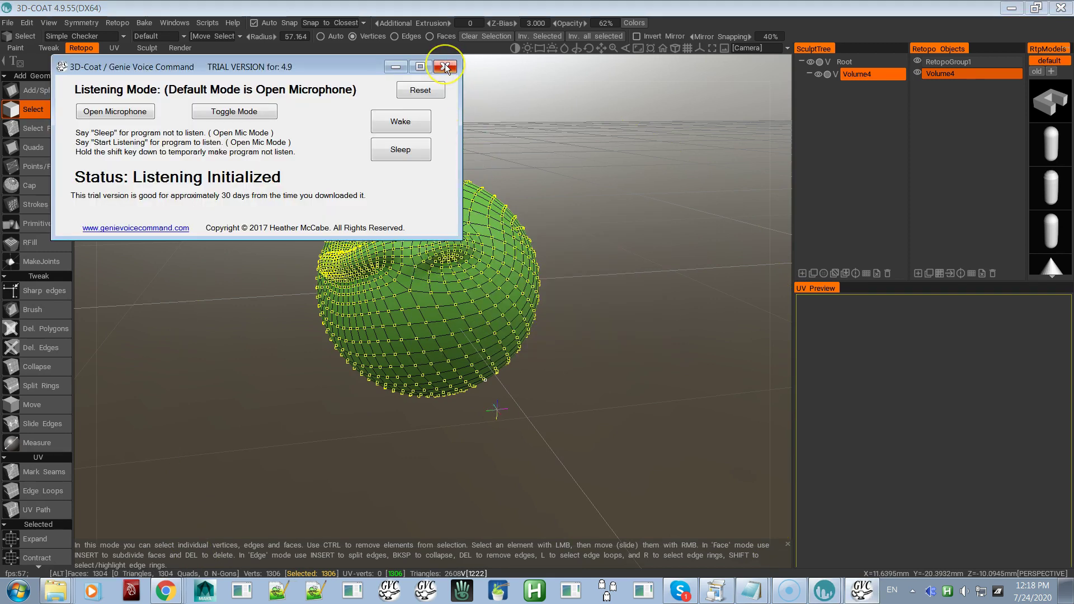
left_click(445, 66)
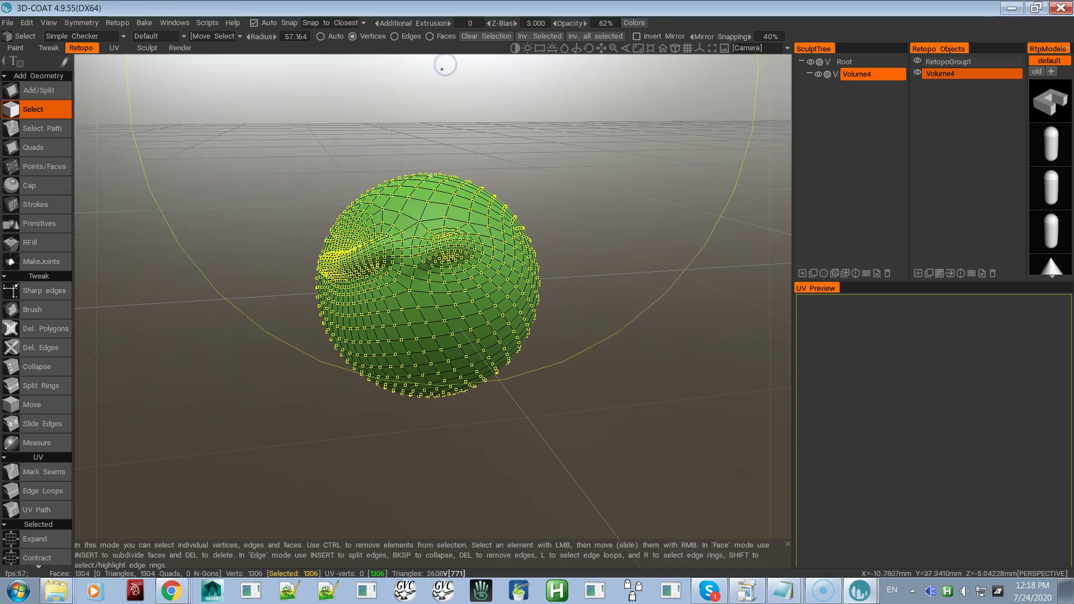
Step: Clear the vertex selection on the retopo mesh and reduce the selection radius to about 12.8
right_click_drag(505, 340, 433, 310, "alt")
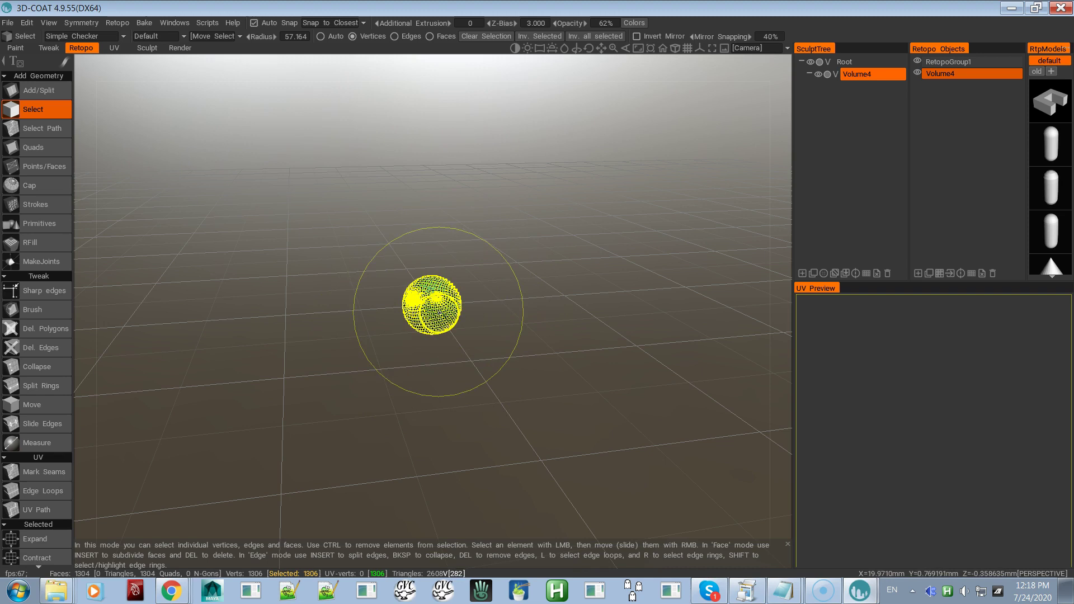
left_click(592, 409)
left_click_drag(536, 360, 415, 353, "alt")
right_click_drag(415, 353, 445, 392, "alt")
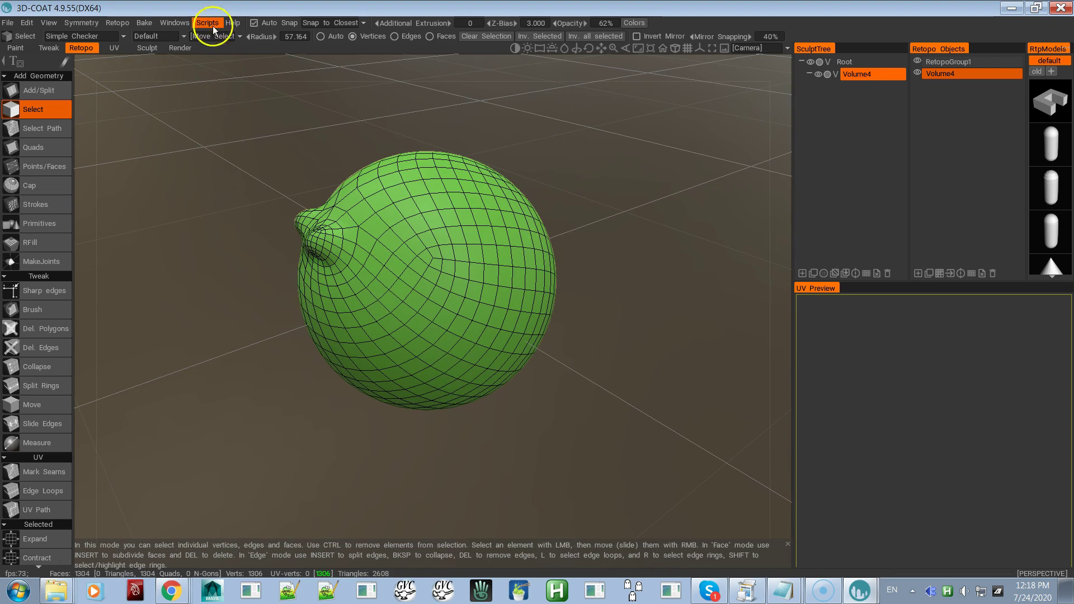
right_click_drag(388, 334, 388, 335)
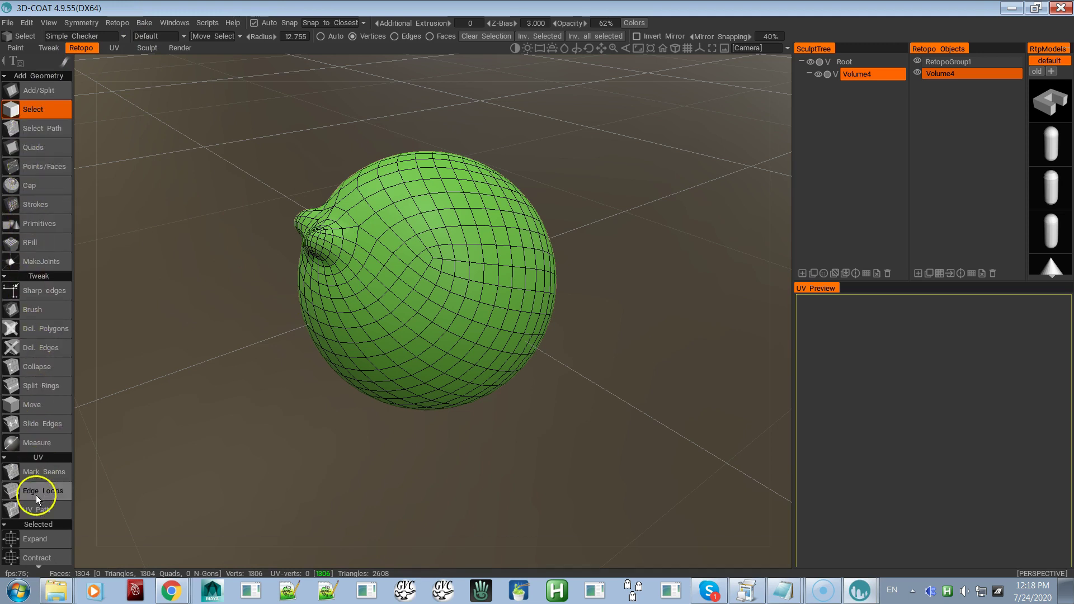
Step: Visit the UV room and examine the brush pressure and stroke options in the Sculpt room
left_click(113, 46)
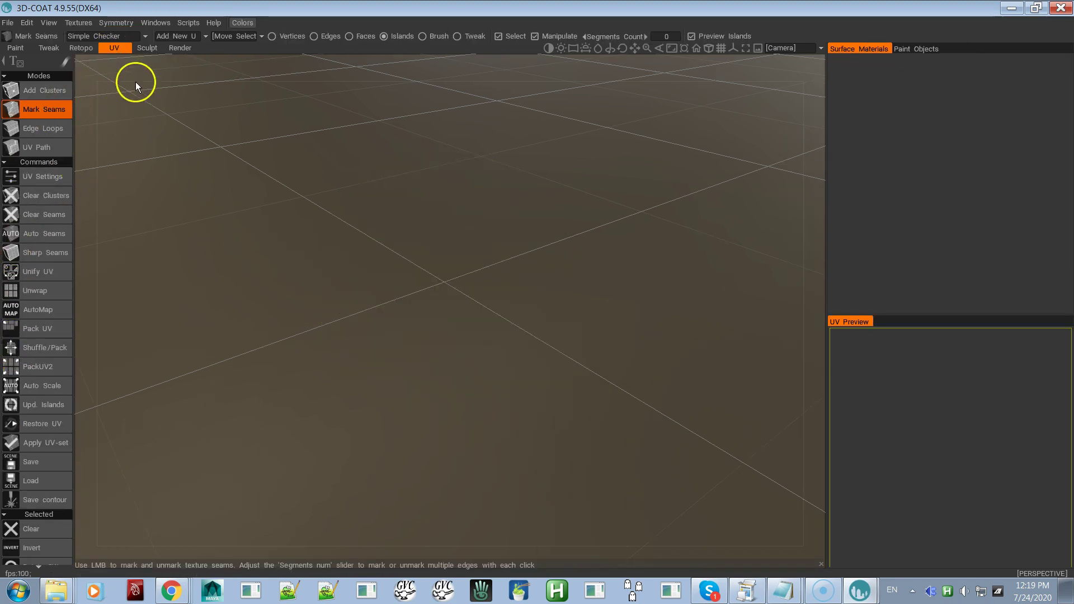
left_click(146, 48)
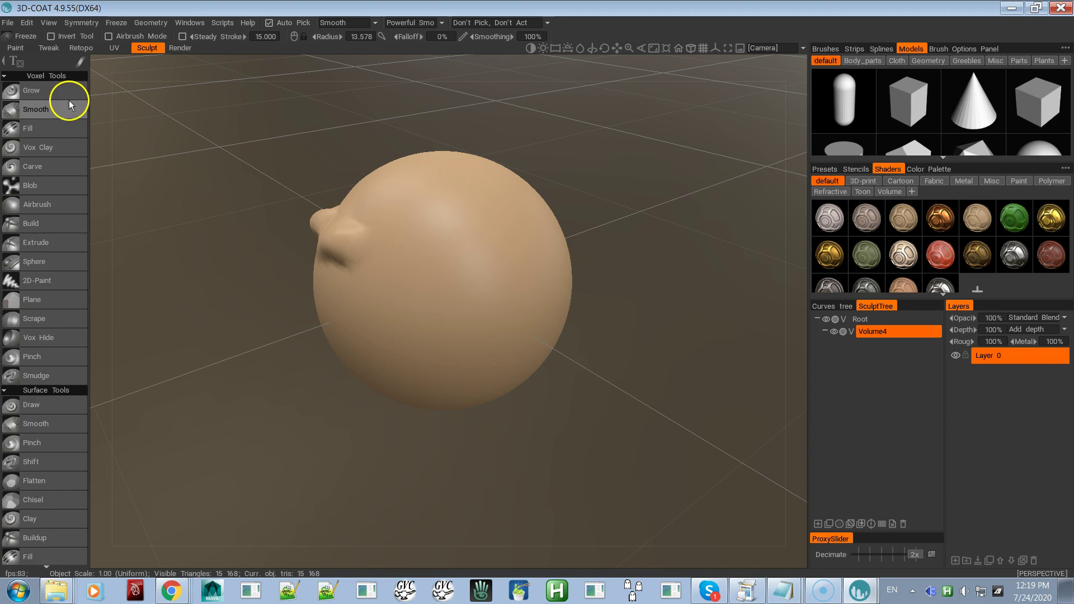
mouse_move(81, 62)
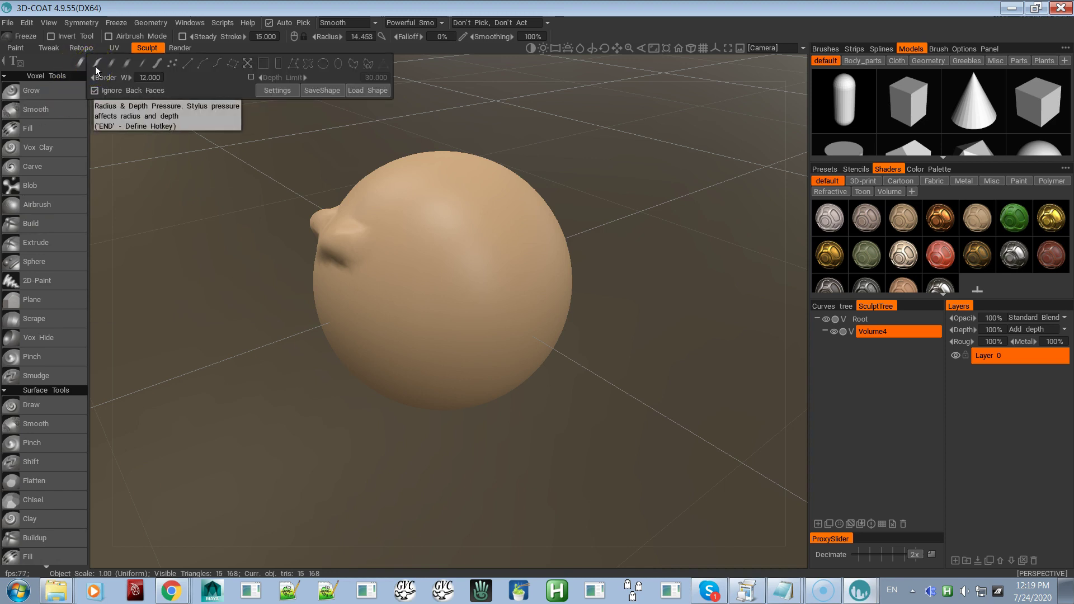
left_click(143, 64)
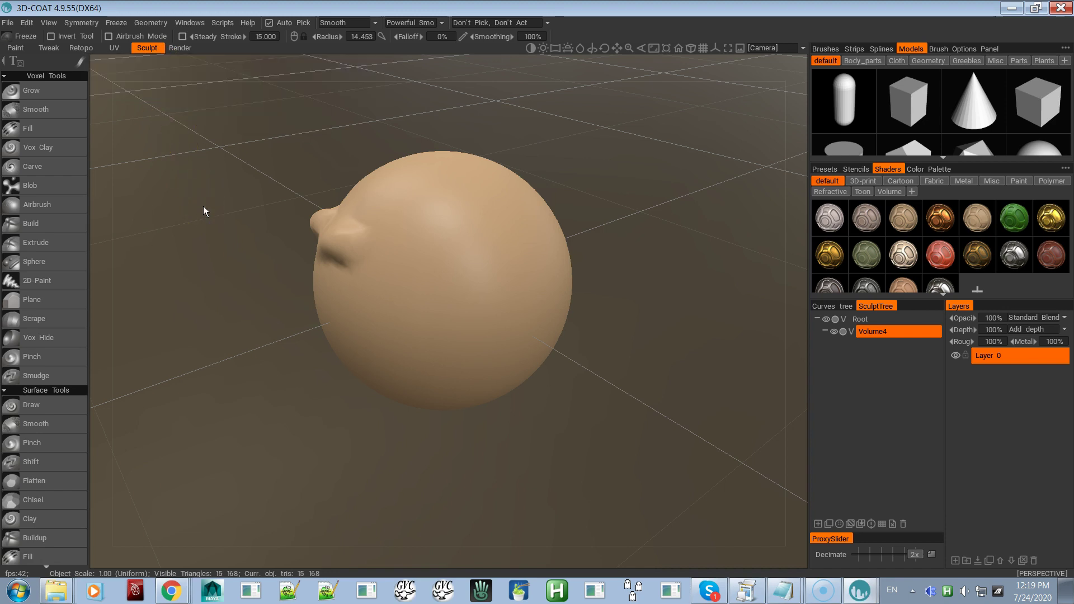
left_click(188, 23)
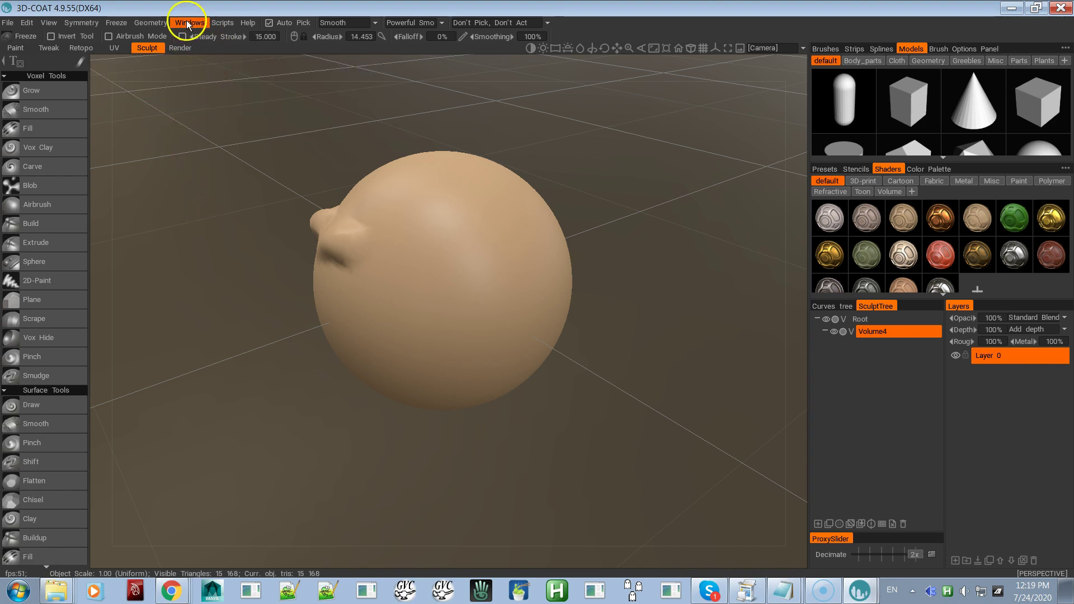
left_click(146, 23)
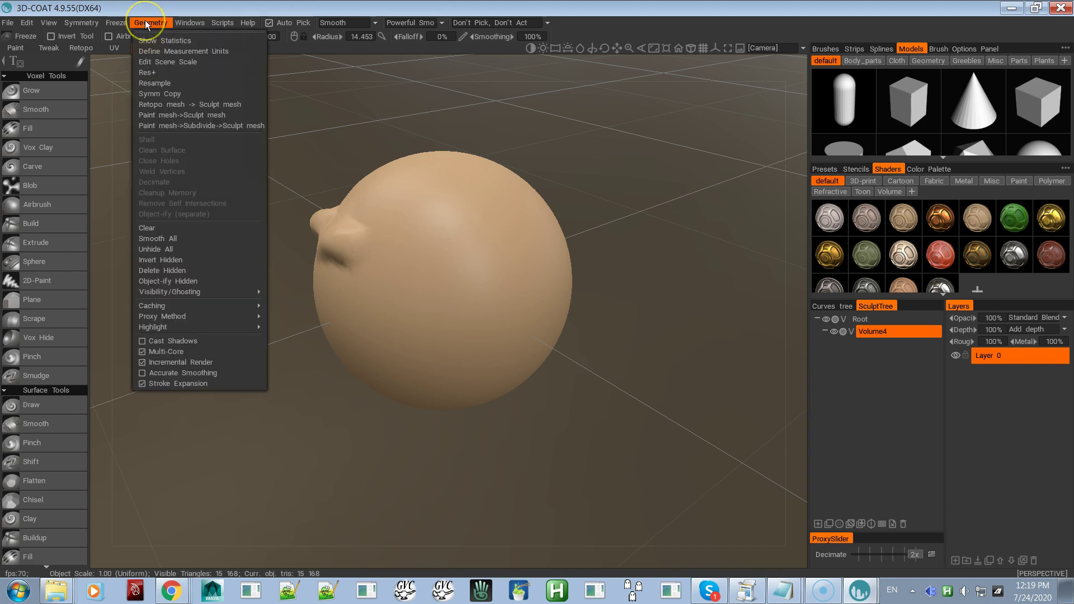
left_click(48, 23)
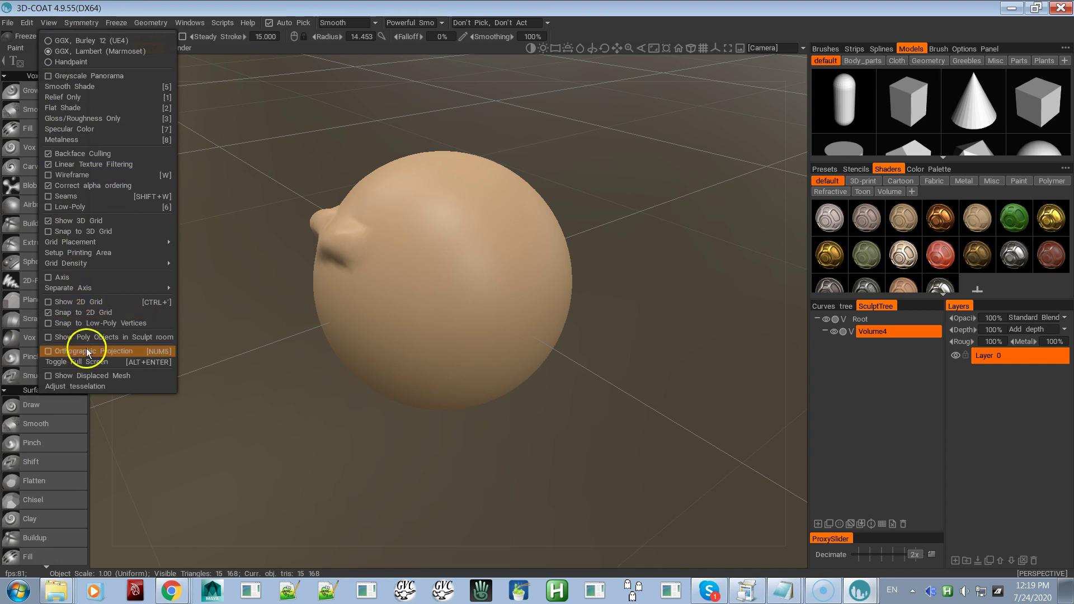
left_click(144, 25)
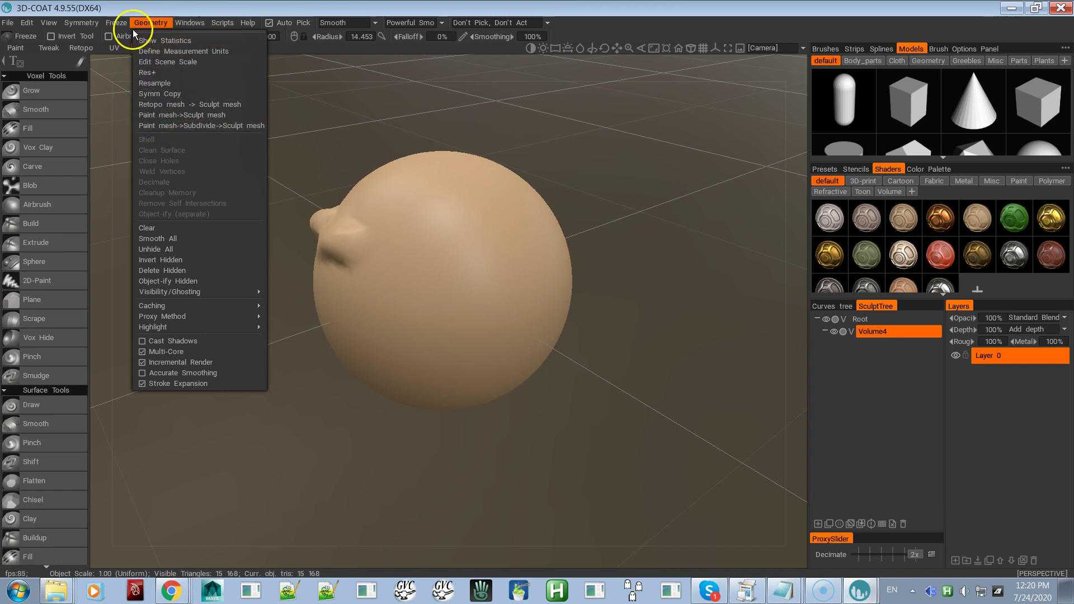
Step: Switch to the Paint room and choose the Brush tool
left_click(7, 46)
left_click(15, 47)
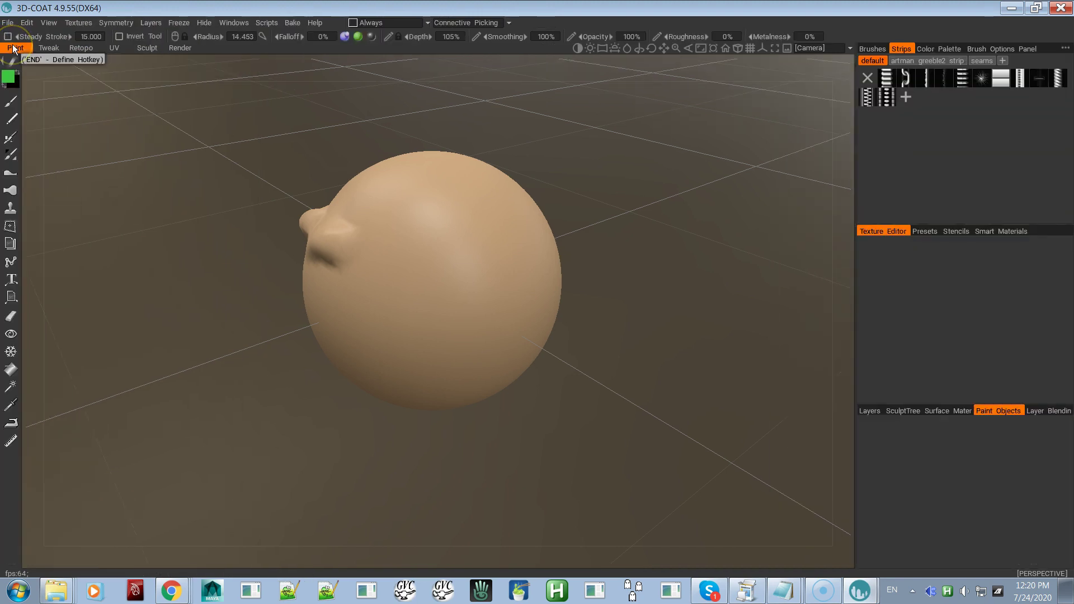
left_click(11, 103)
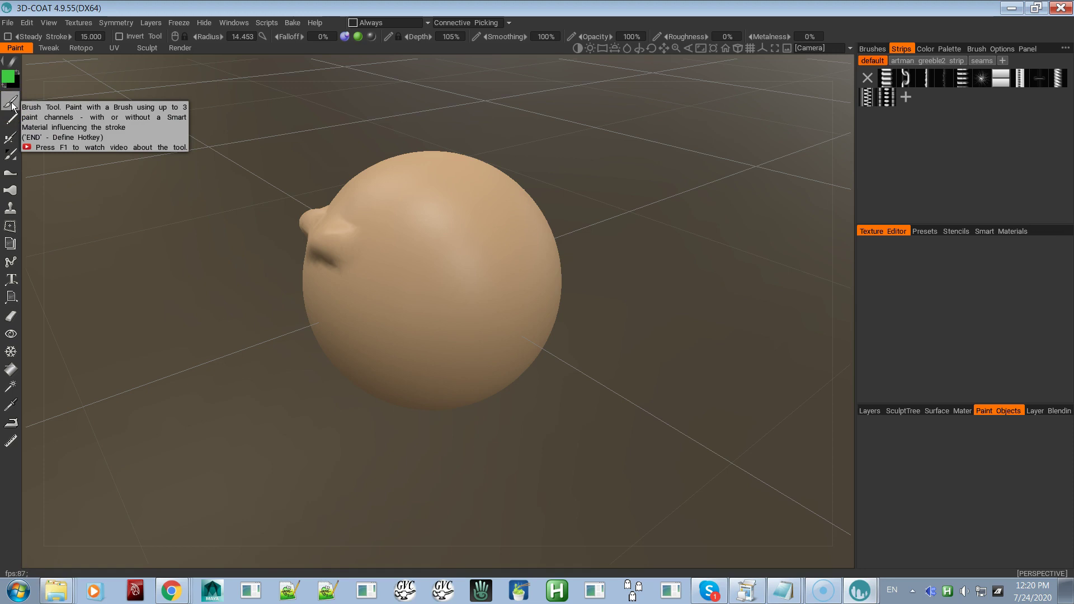
Step: Examine the descriptions of the Paint room tools, including Color Operations, Height Adjustment, Fill and Magic Wand
left_click(12, 119)
left_click(10, 137)
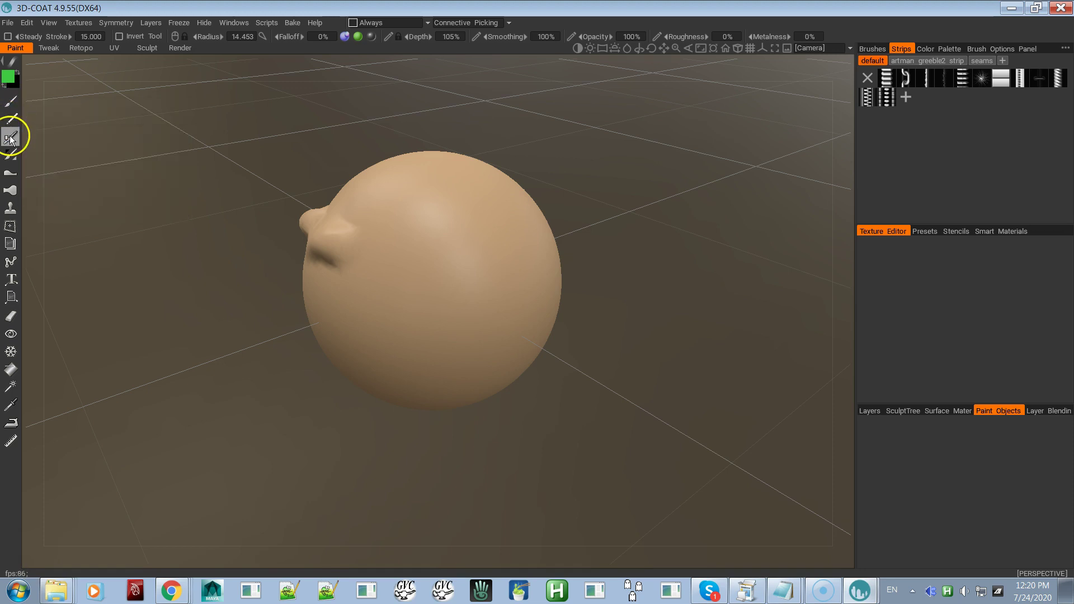
left_click(10, 151)
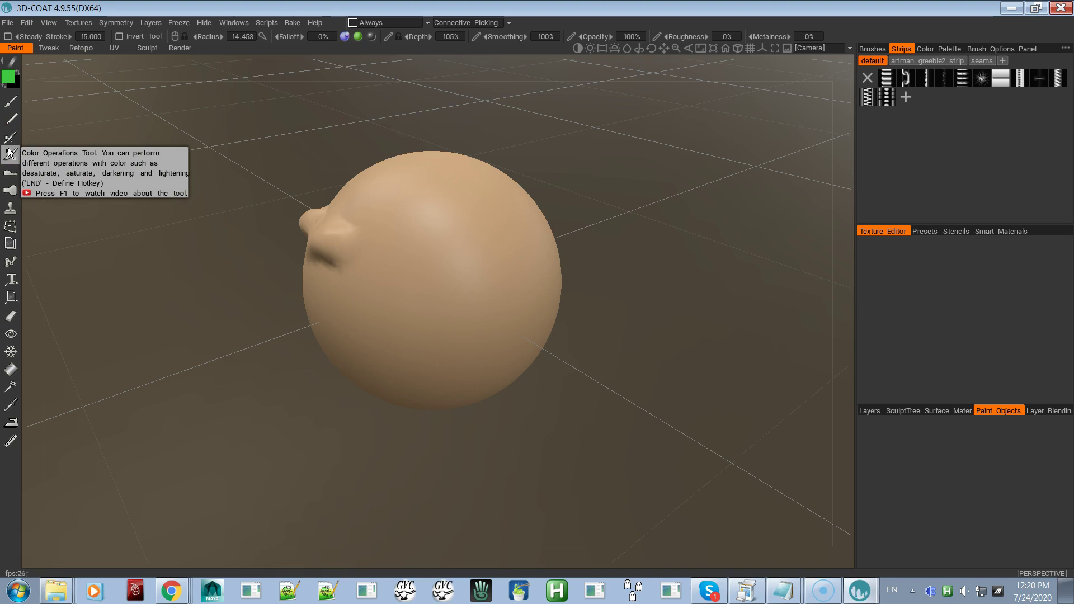
left_click(9, 170)
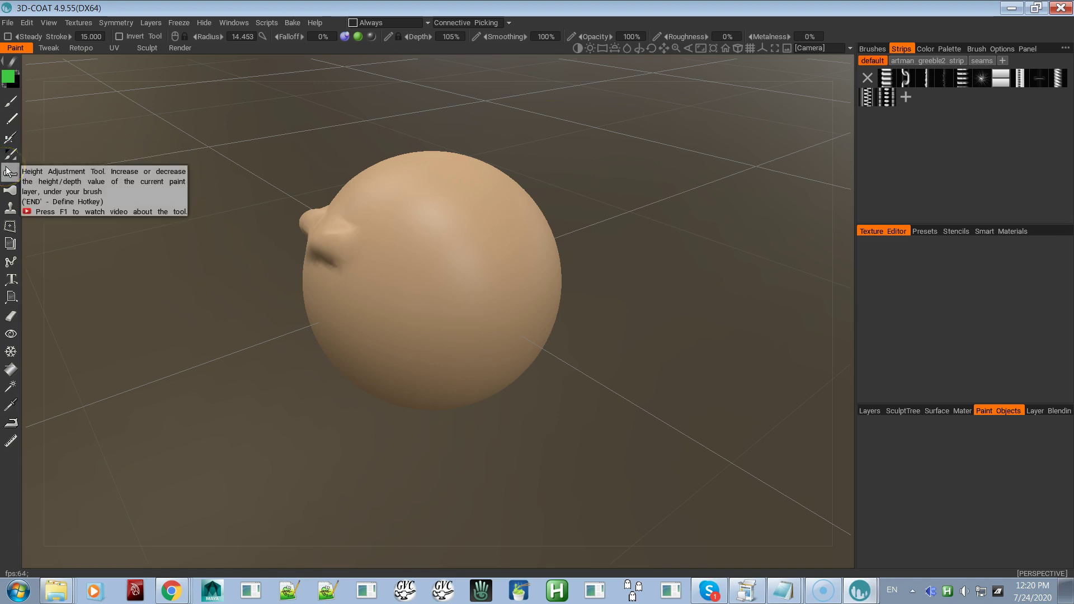
left_click(9, 192)
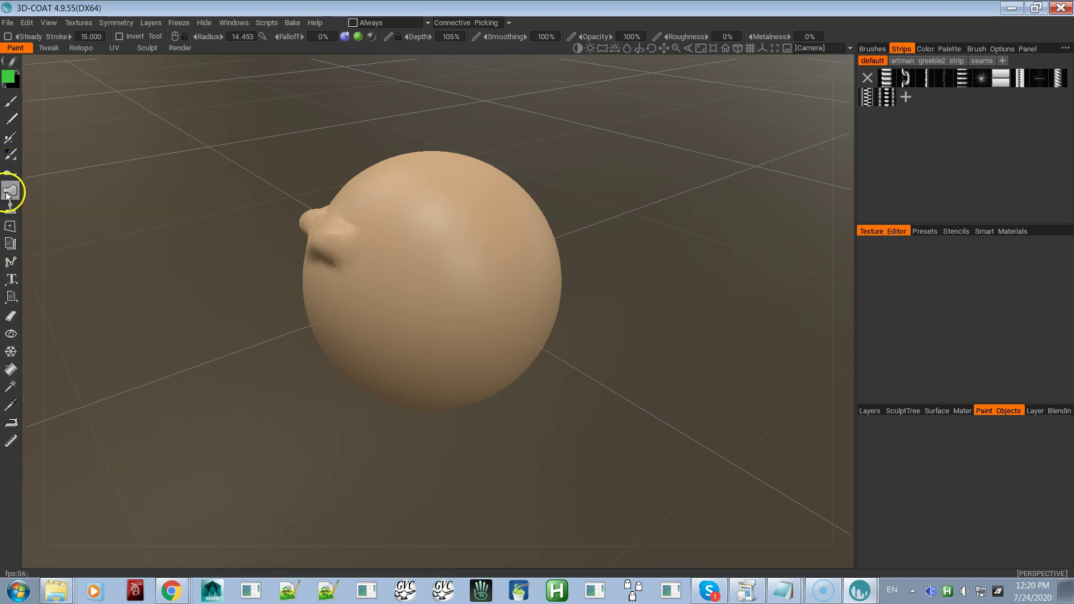
left_click(11, 369)
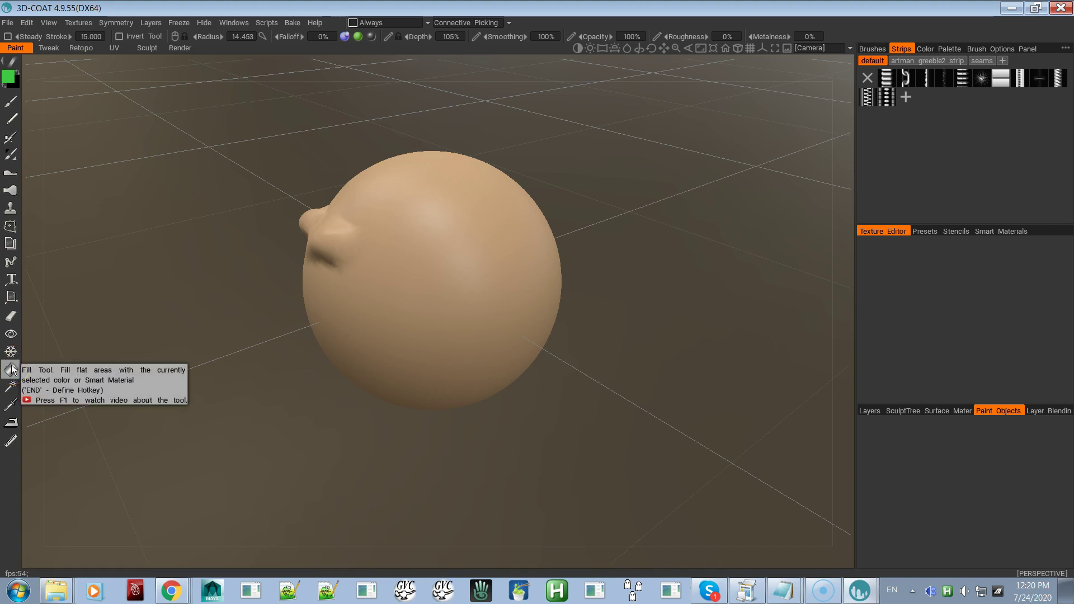
left_click(12, 386)
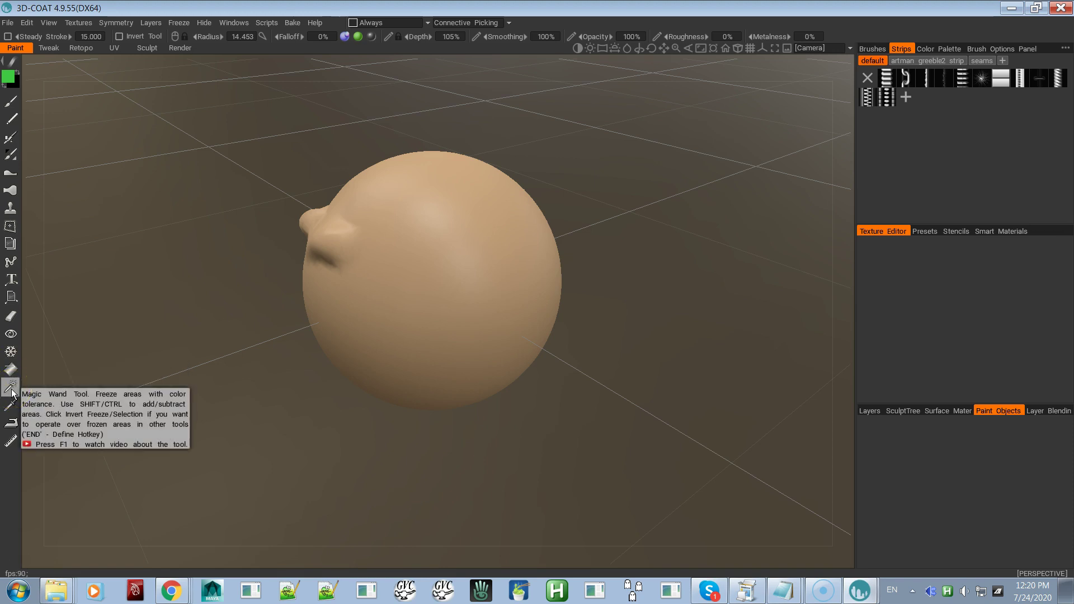
left_click(12, 402)
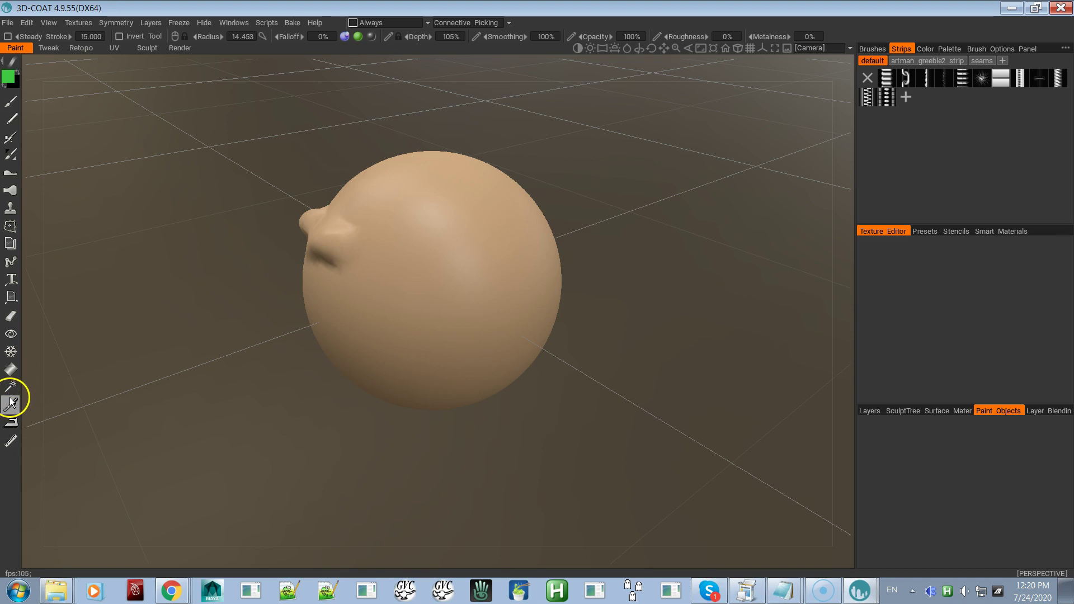
left_click(12, 226)
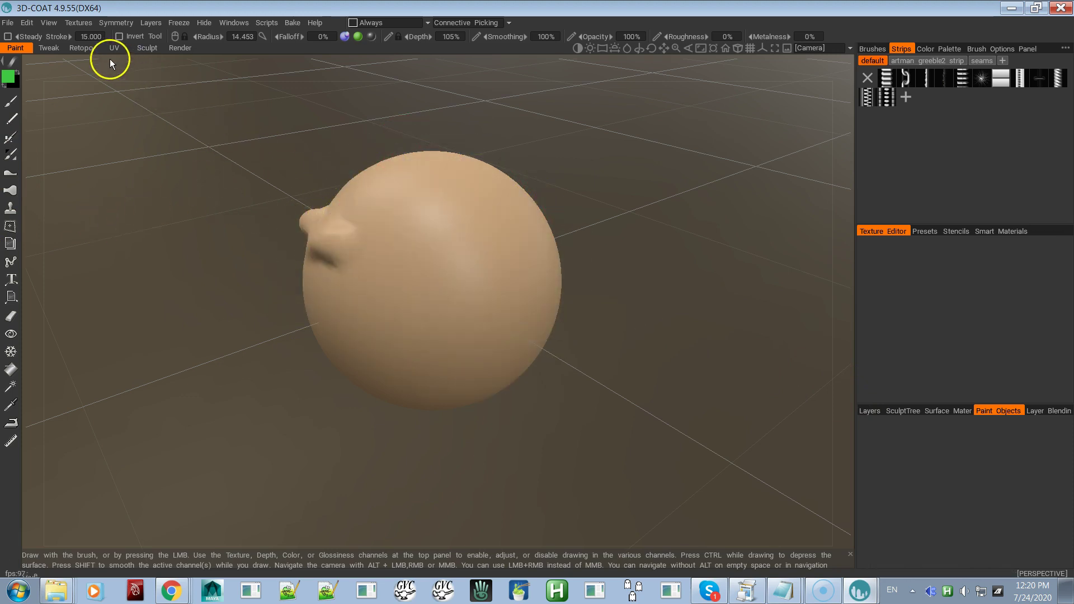
Step: Switch to the Sculpt room and examine the volume's Export and AUTOPO options and the Freeze commands
left_click(142, 49)
right_click(501, 252)
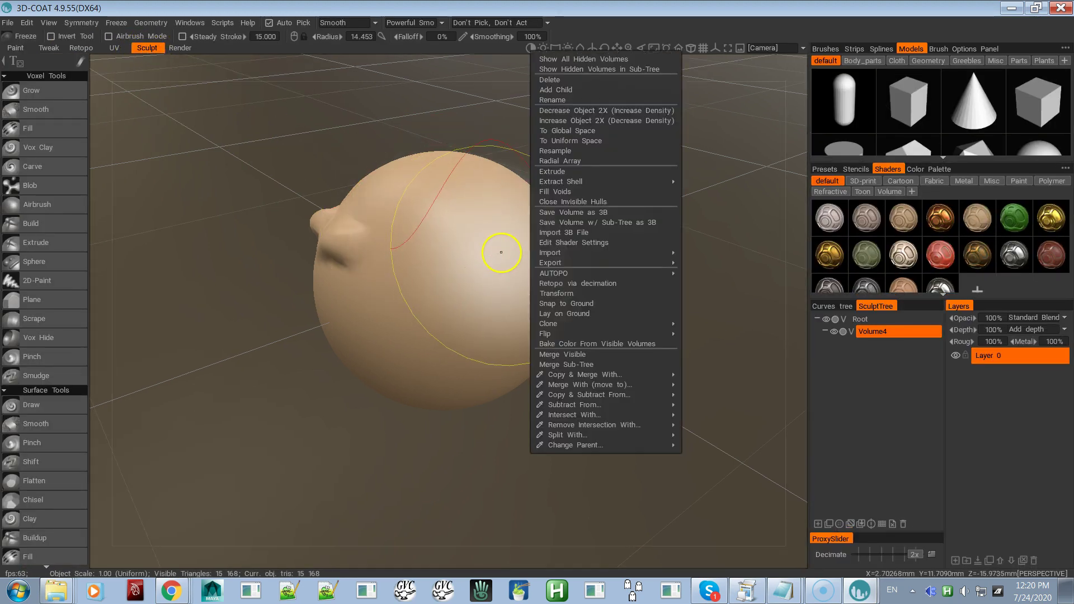
mouse_move(585, 259)
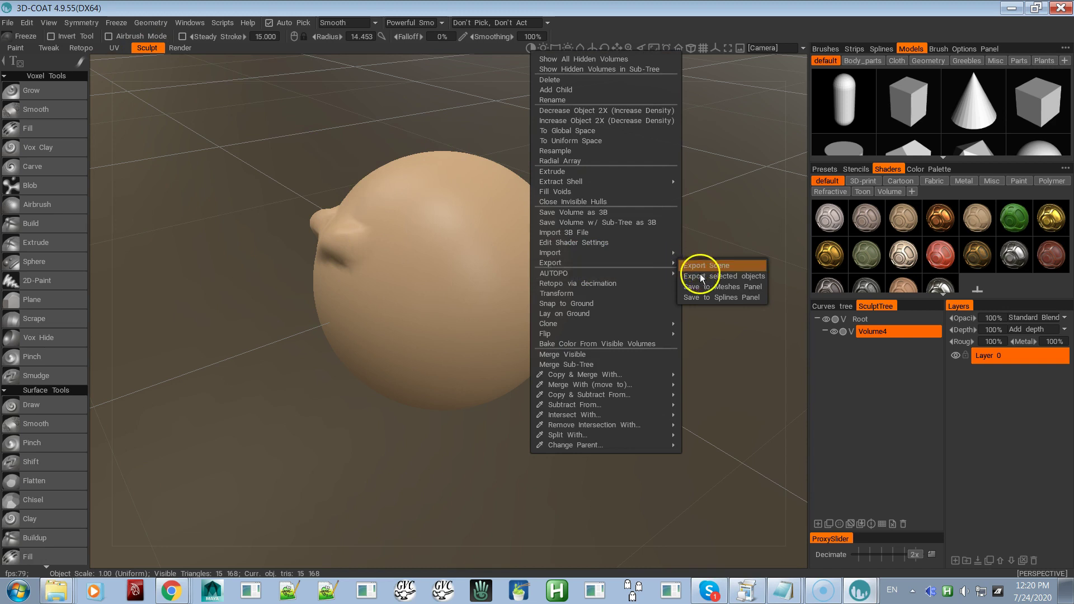
mouse_move(629, 274)
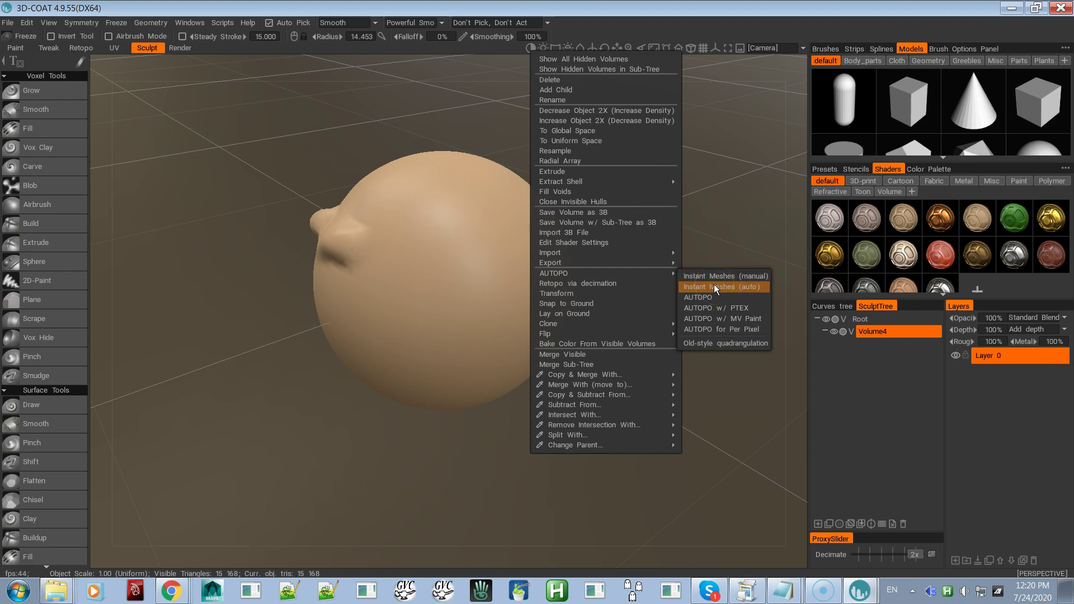
left_click(707, 308)
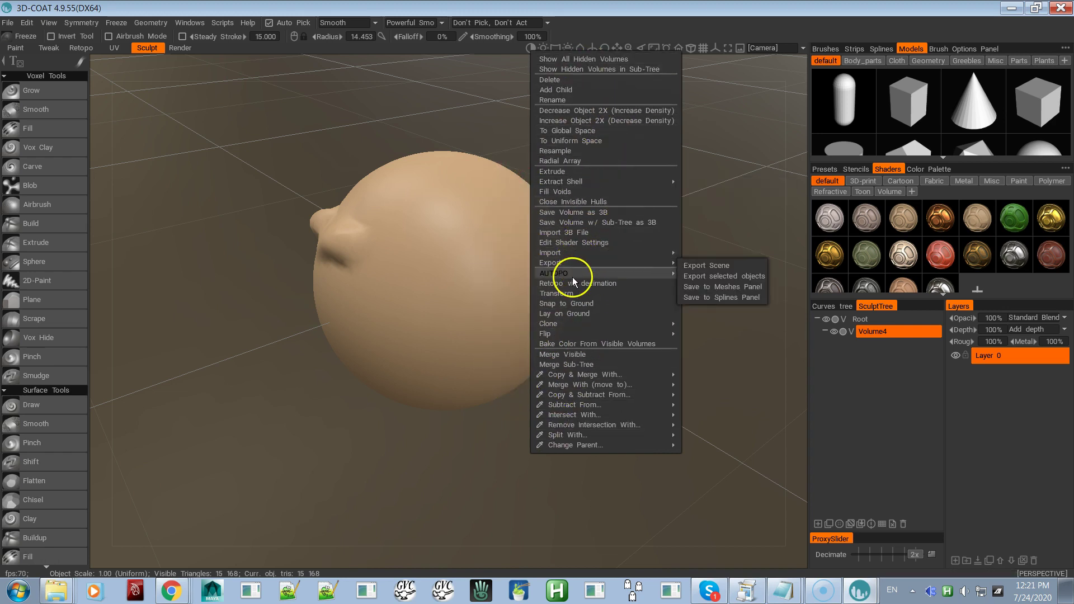
mouse_move(573, 277)
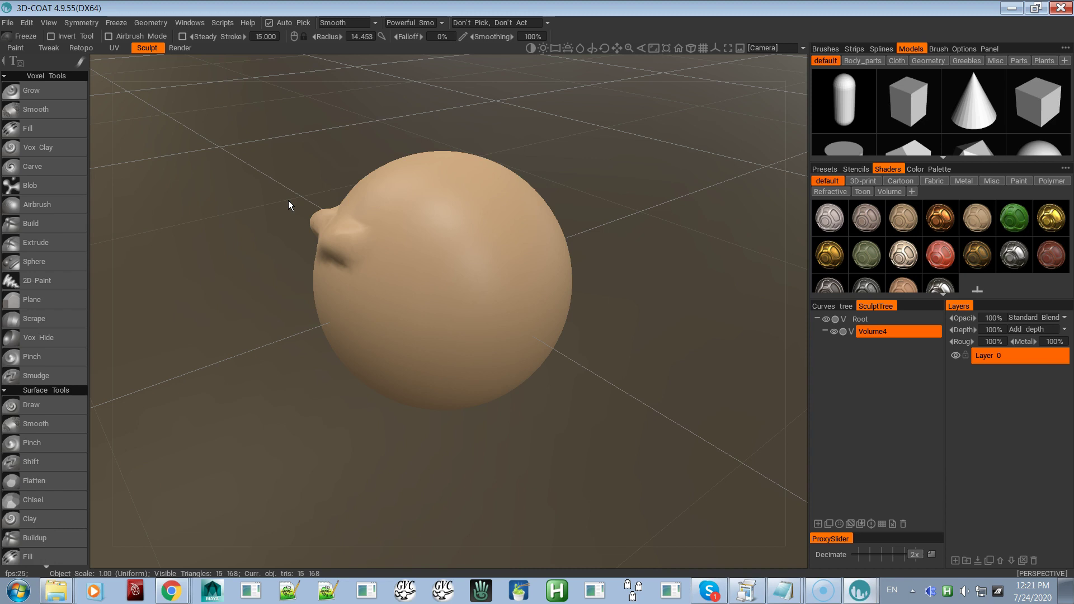
left_click(363, 147)
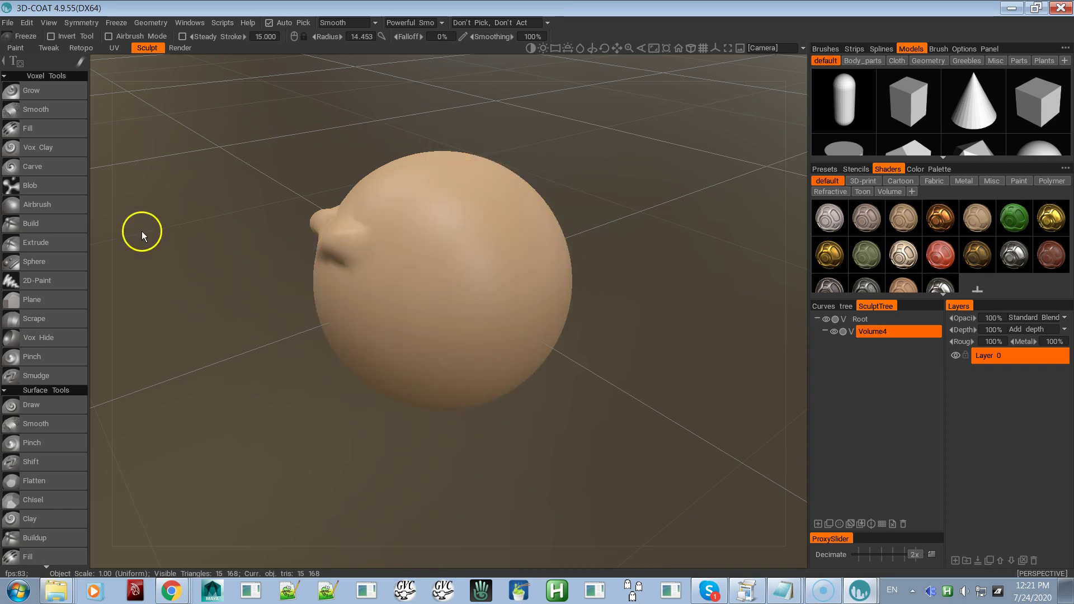
left_click(119, 23)
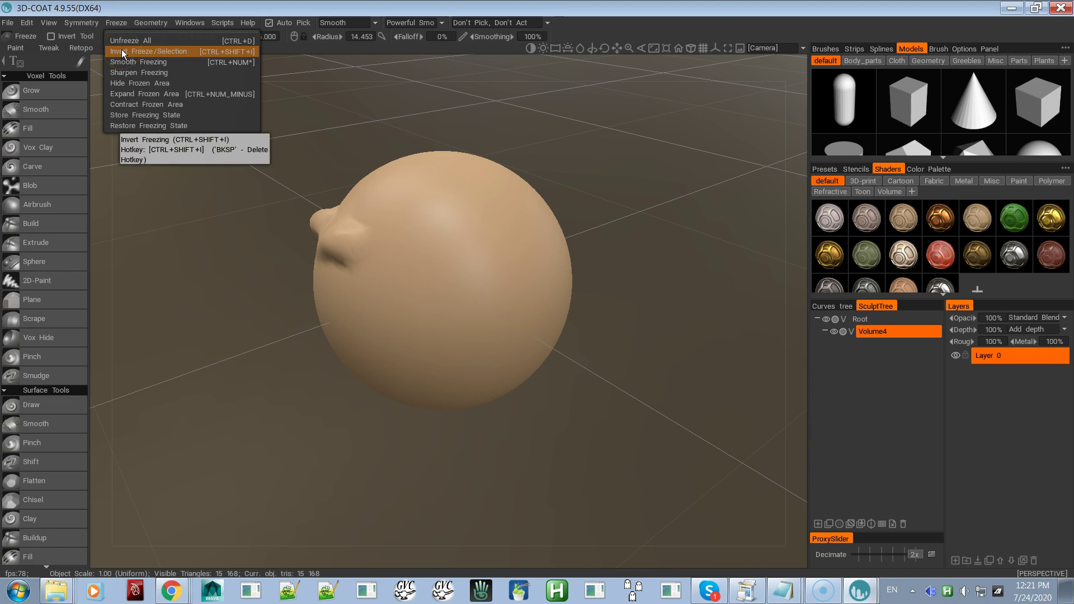
left_click_drag(122, 52, 52, 105)
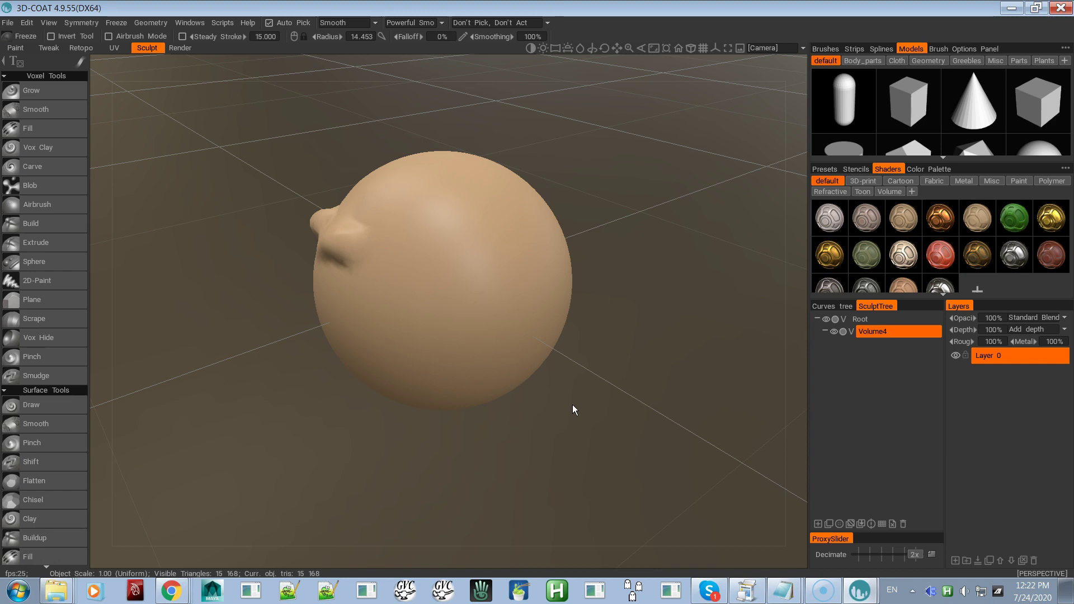
Step: Compare perspective and orthographic projection on the sculpted sphere by toggling between them, ending in perspective
mouse_move(572, 404)
left_mouse_down()
mouse_move(523, 379)
mouse_move(415, 422)
left_mouse_up()
mouse_move(354, 452)
left_mouse_down("alt")
mouse_move(475, 406)
mouse_move(476, 393)
mouse_move(434, 390)
mouse_move(481, 390)
mouse_move(491, 360)
mouse_move(444, 449)
mouse_move(377, 469)
mouse_move(489, 434)
mouse_move(562, 454)
left_mouse_up("alt")
right_click_drag(562, 454, 545, 388, "alt")
left_click_drag(544, 388, 496, 393, "alt")
right_click_drag(495, 394, 515, 395, "alt")
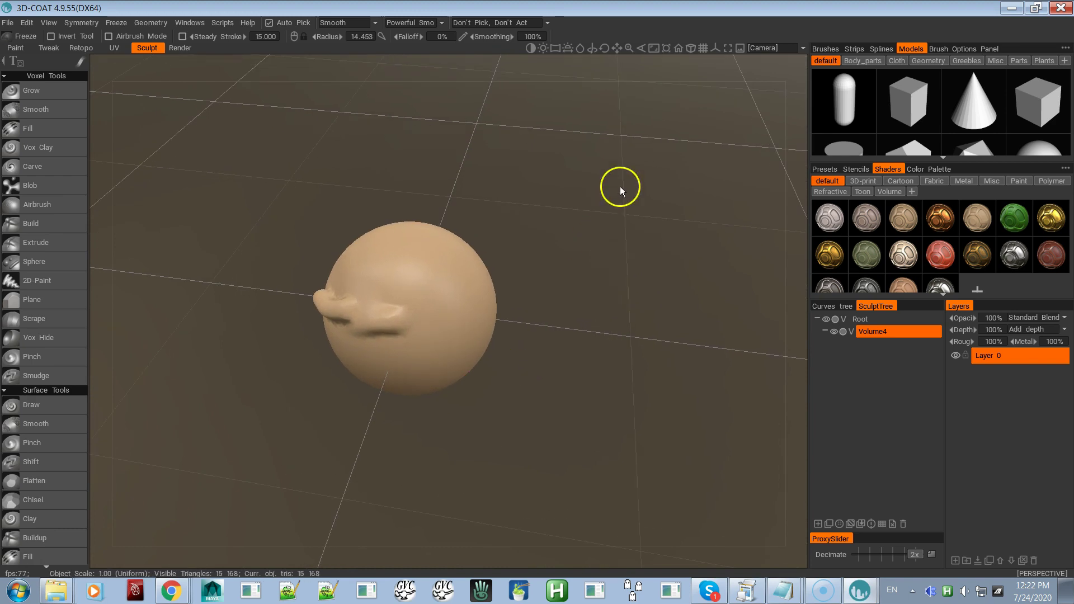
left_click(689, 49)
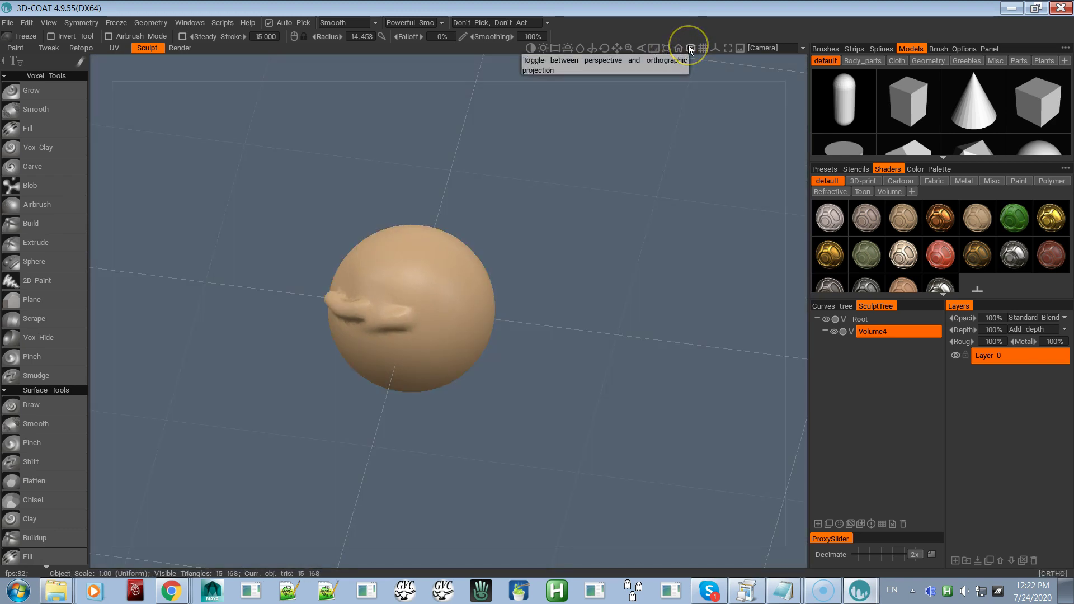
left_click(689, 46)
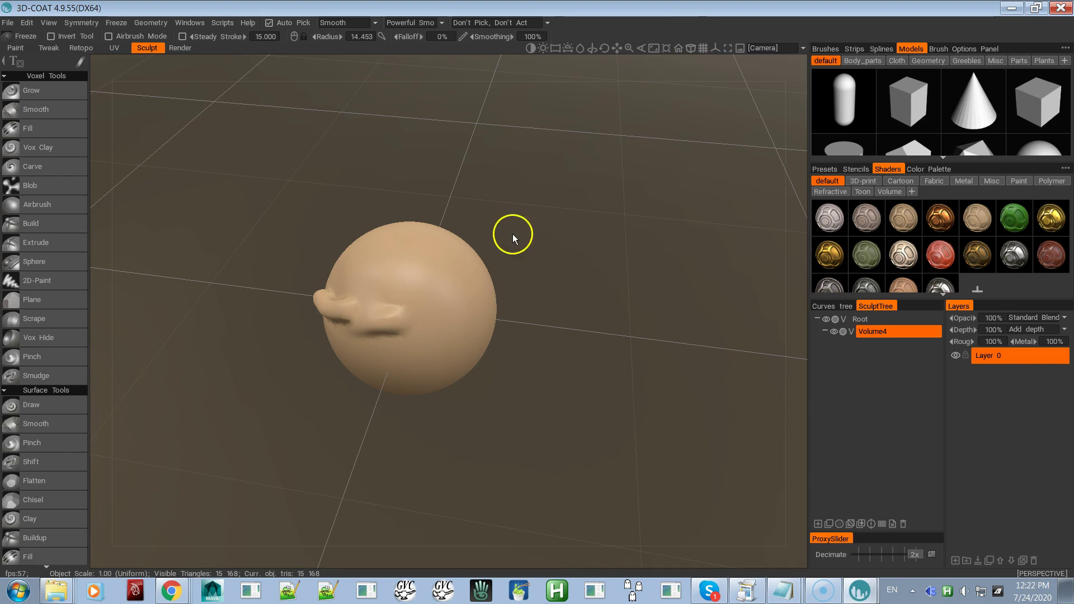
mouse_move(517, 214)
right_mouse_down("alt")
mouse_move(541, 222)
mouse_move(525, 203)
right_mouse_up("alt")
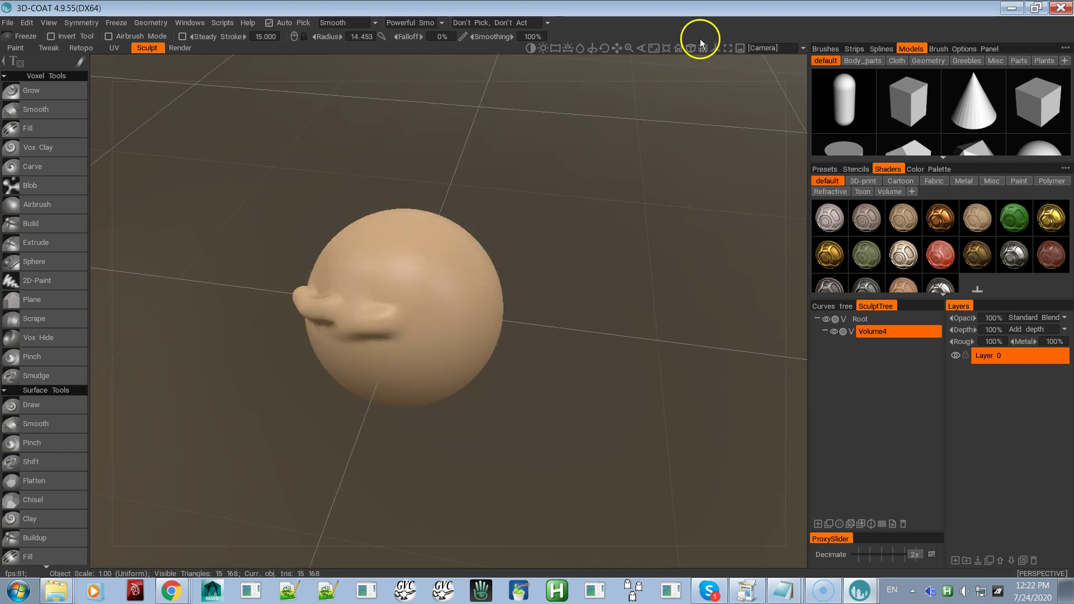
left_click(689, 48)
left_click(688, 49)
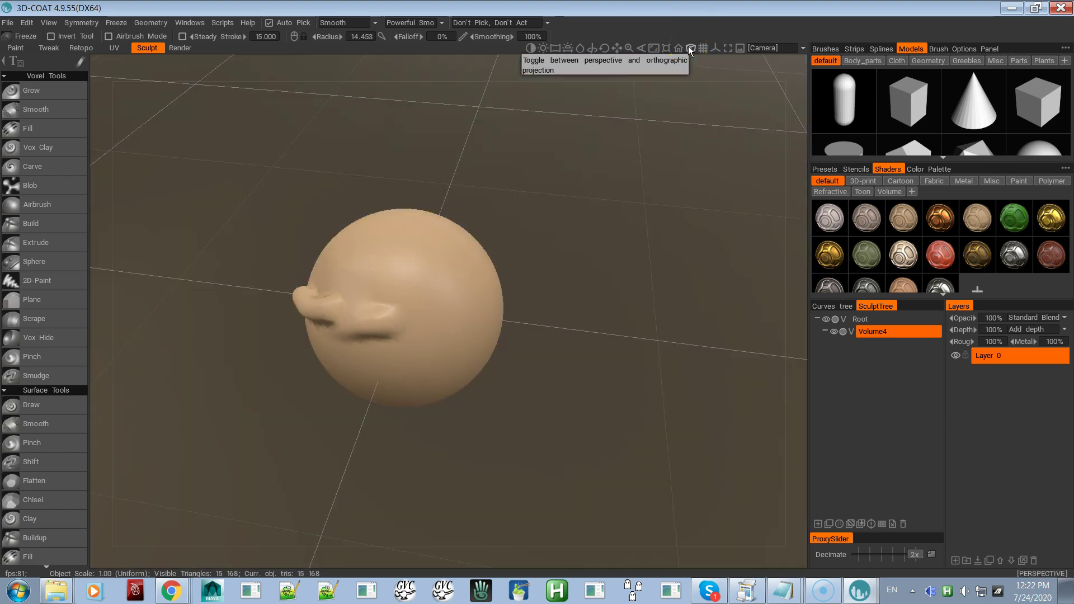
left_click(688, 48)
left_click(690, 49)
left_click(690, 50)
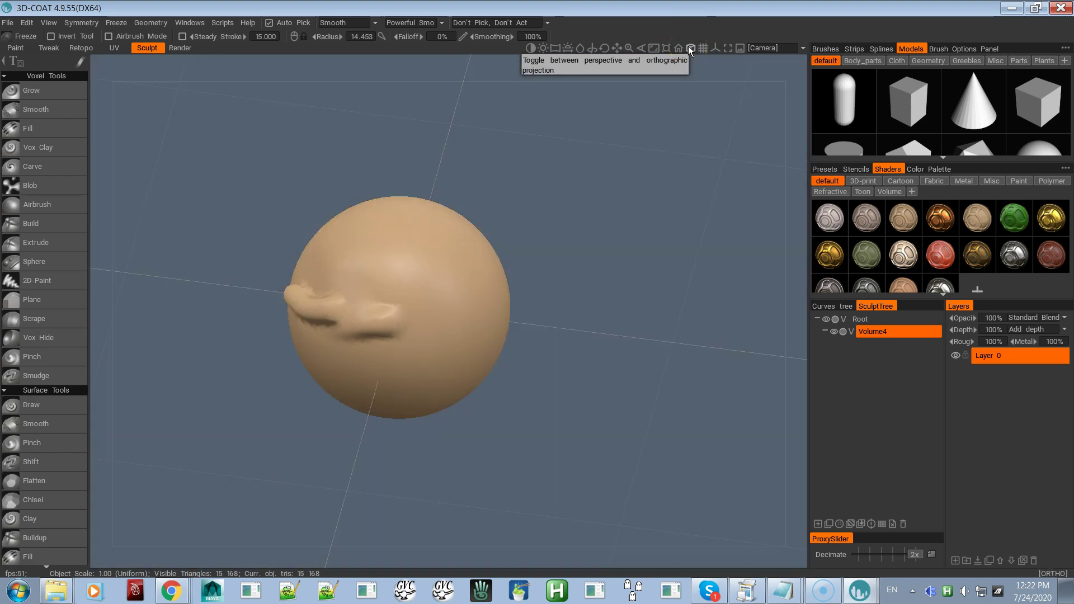
left_click(689, 49)
left_click(689, 49)
left_click(689, 49)
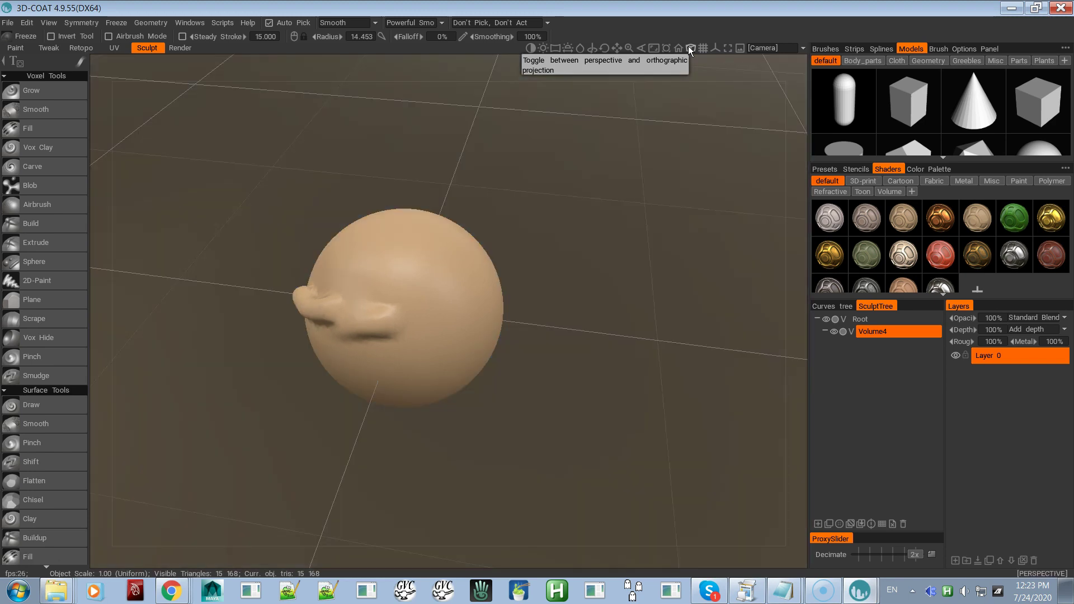
right_click_drag(603, 294, 586, 279, "alt")
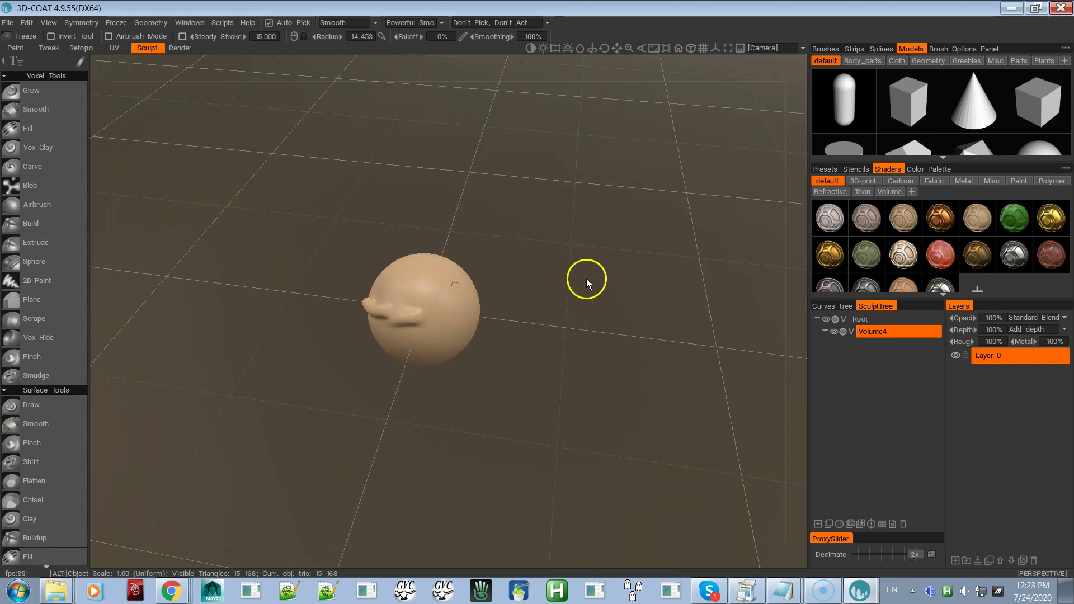
mouse_move(586, 279)
left_mouse_down("alt")
mouse_move(508, 291)
mouse_move(594, 220)
mouse_move(616, 173)
mouse_move(579, 185)
mouse_move(508, 263)
left_mouse_up("alt")
right_click_drag(508, 263, 532, 275, "alt")
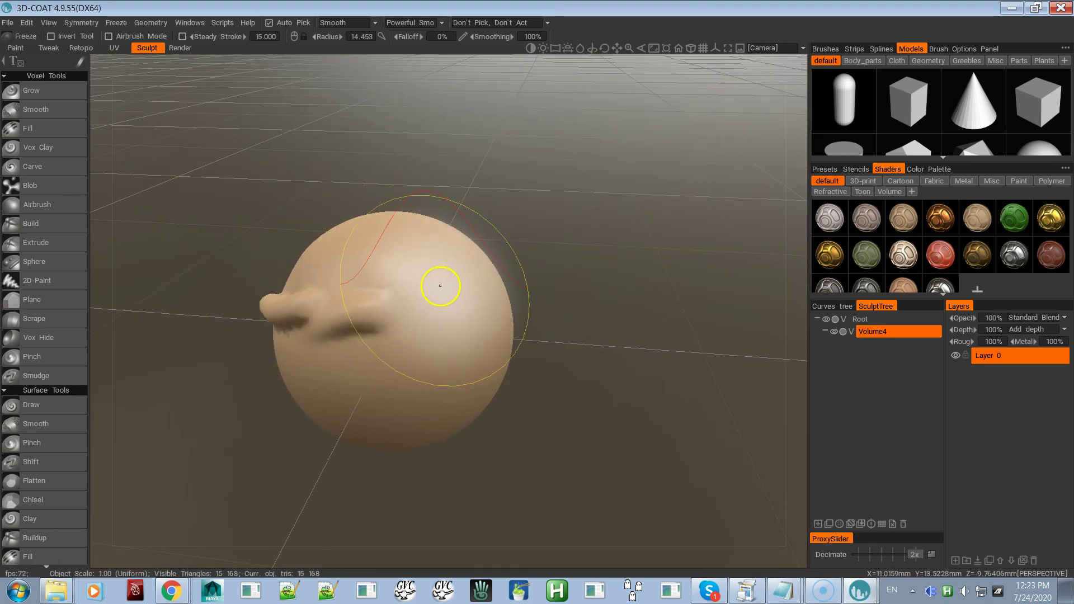
mouse_move(438, 287)
left_mouse_down("alt")
mouse_move(496, 261)
mouse_move(475, 291)
left_mouse_up("alt")
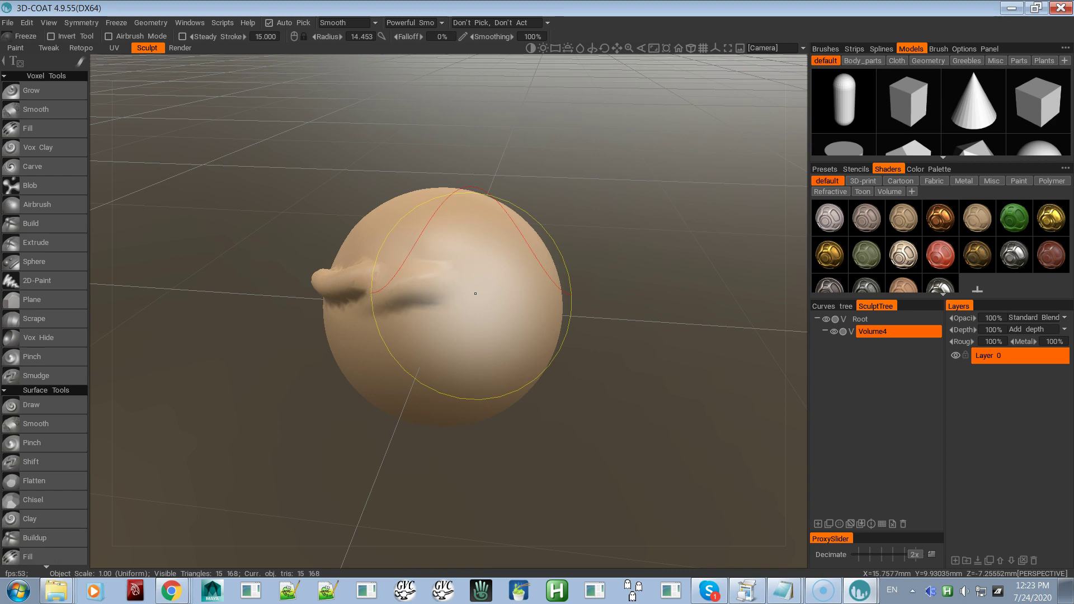
mouse_move(463, 286)
right_mouse_down("alt")
mouse_move(460, 303)
mouse_move(391, 211)
right_mouse_up("alt")
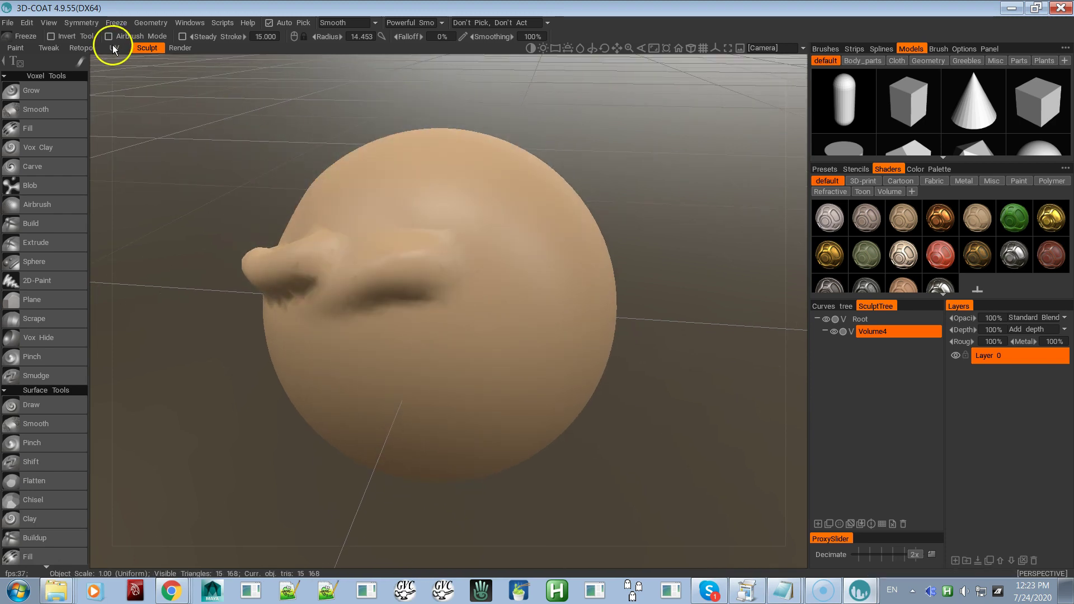
left_click(50, 23)
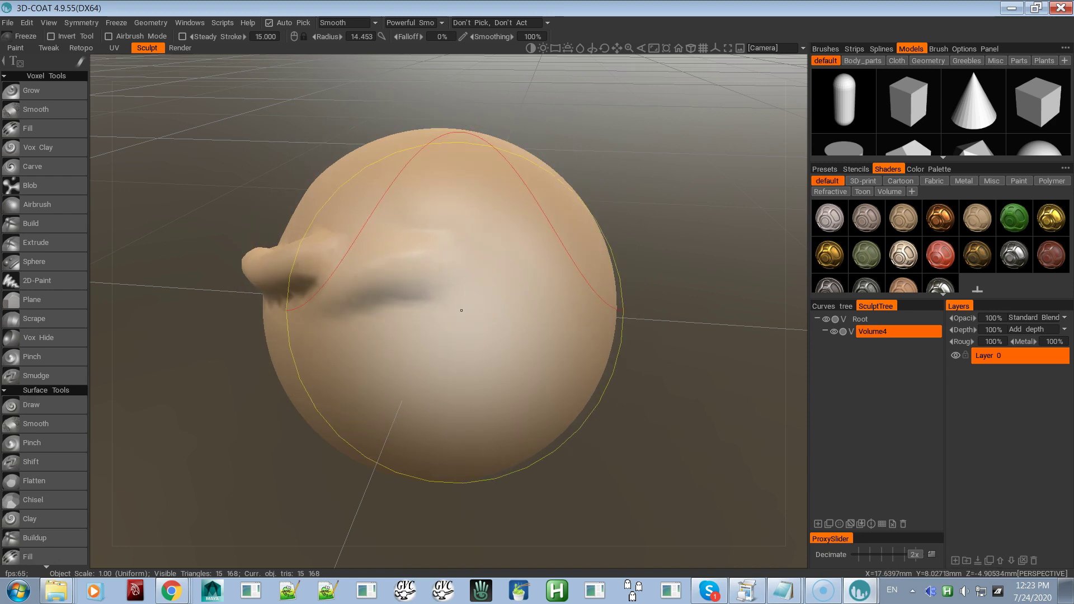
Step: Reduce the sculpting brush radius to about 11.98
scroll(459, 310, "down", 3)
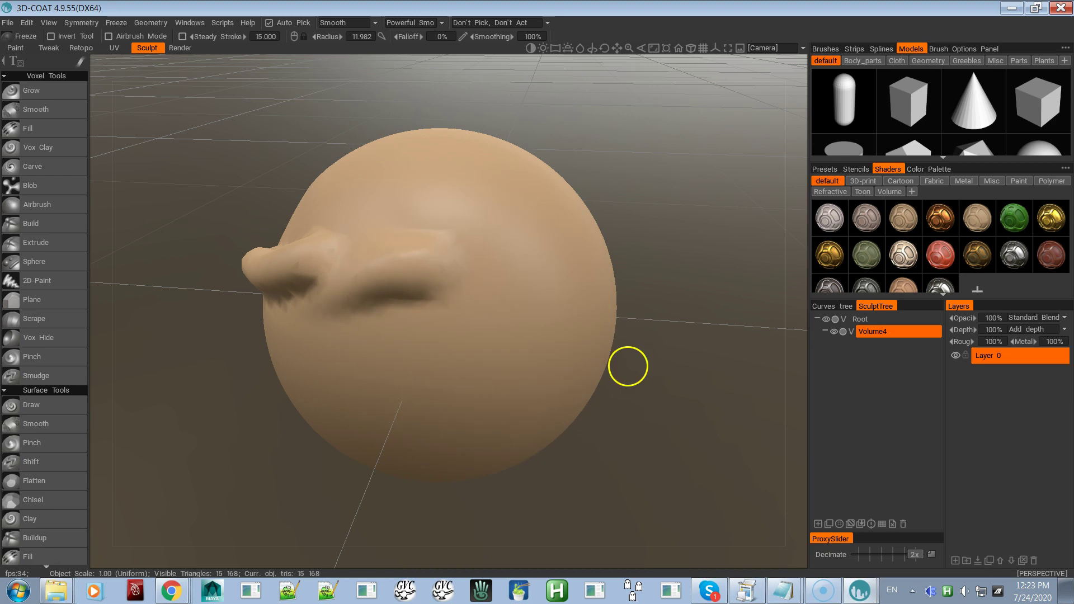
scroll(627, 348, "down", 6)
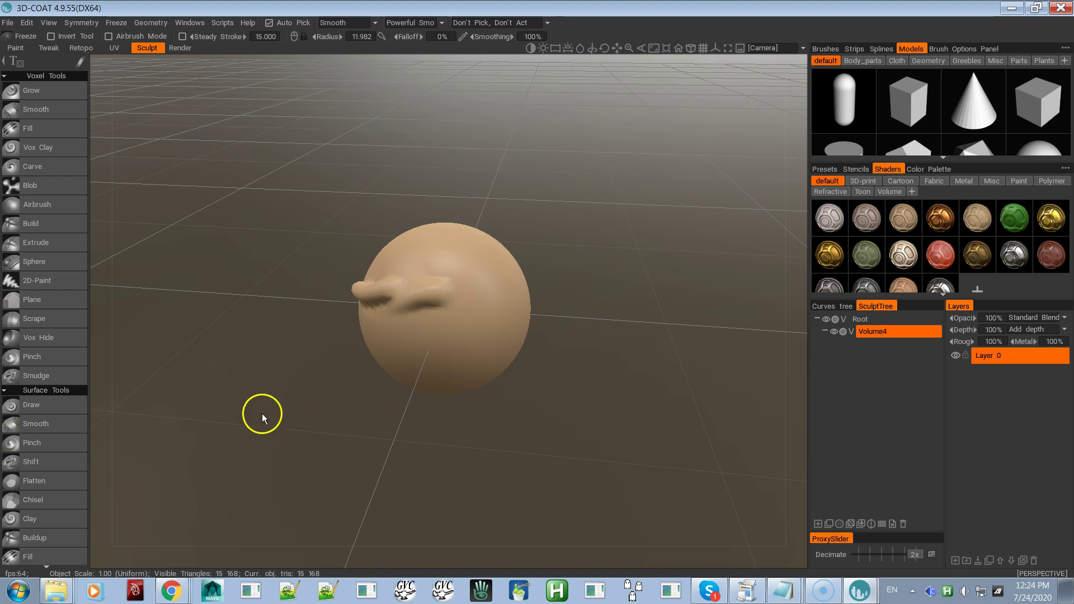
left_click(168, 488)
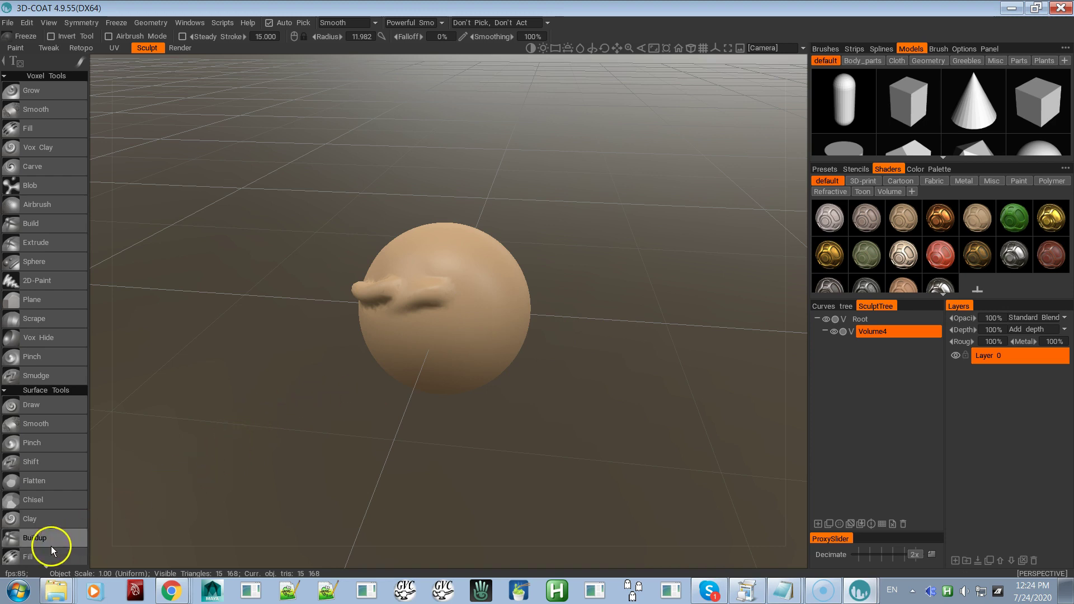